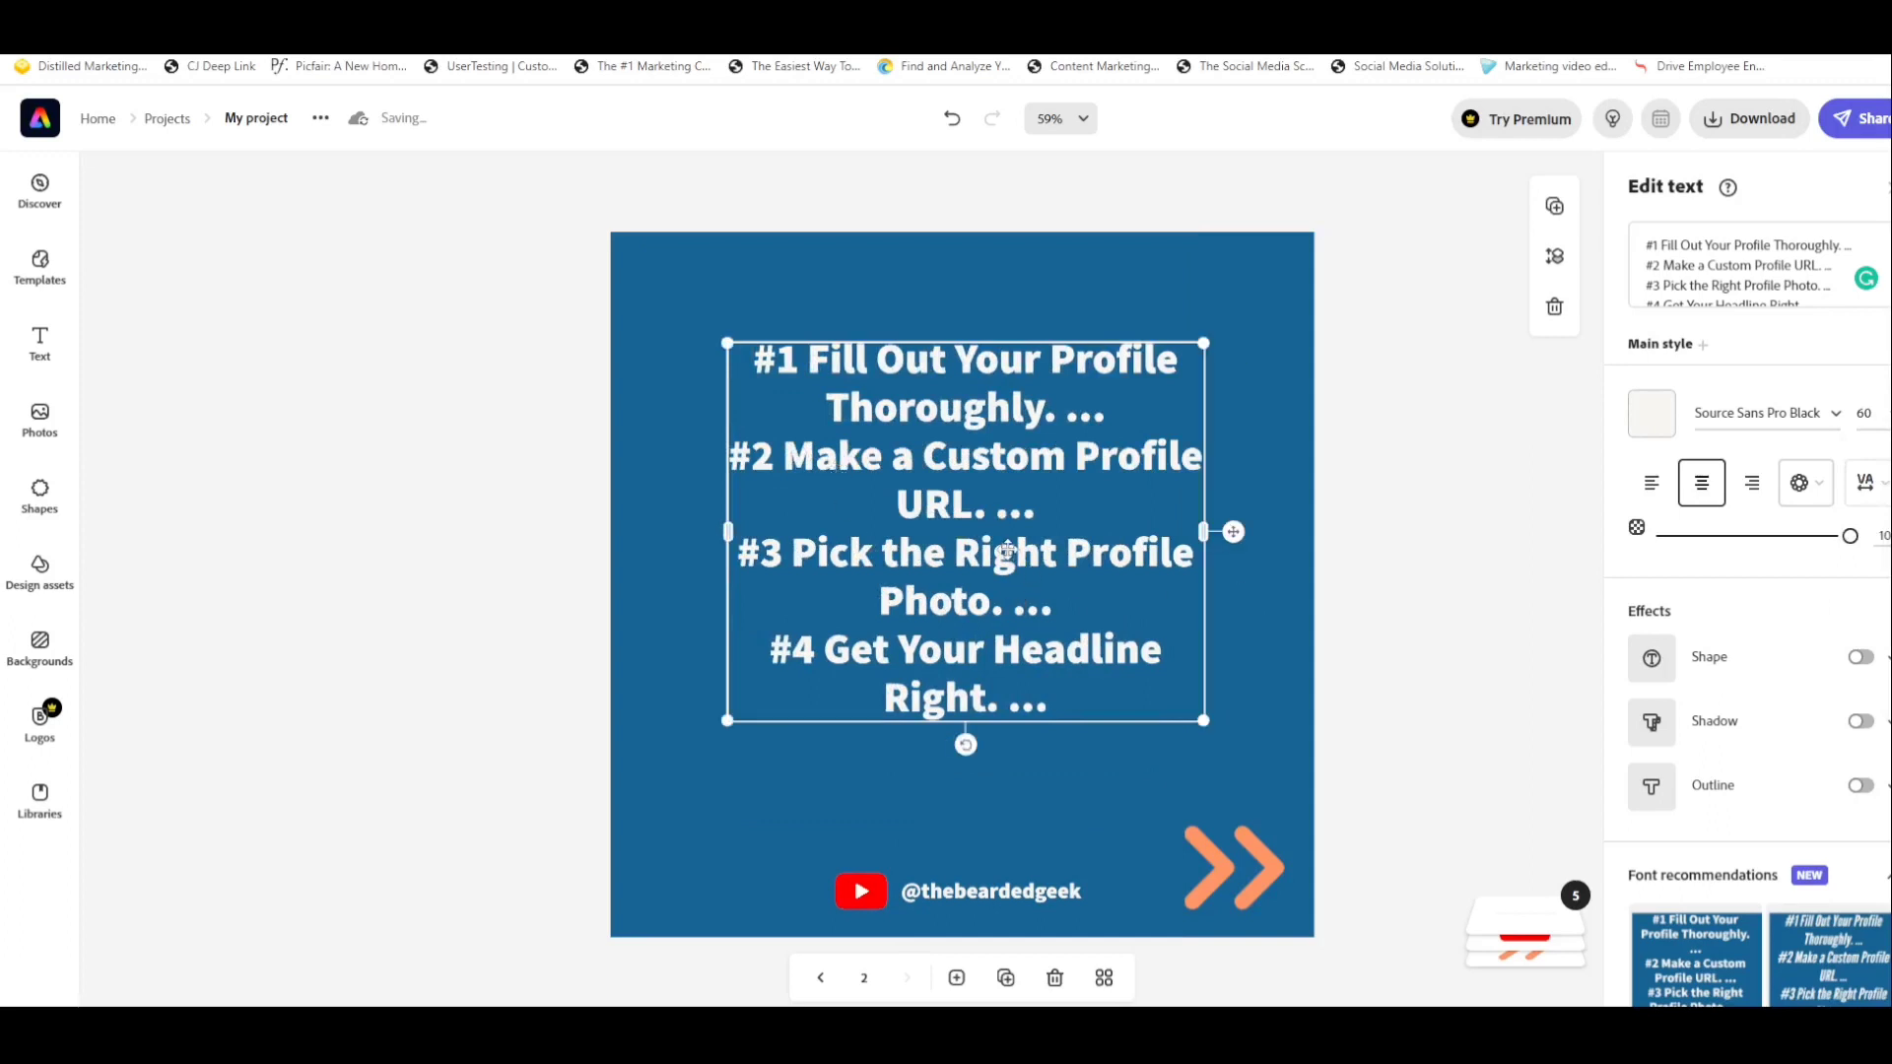
Lower the tips text block to the middle of page 2 and duplicate the page
{"action": "left_click_drag", "start_coordinate": [1011, 555], "coordinate": [1006, 604]}
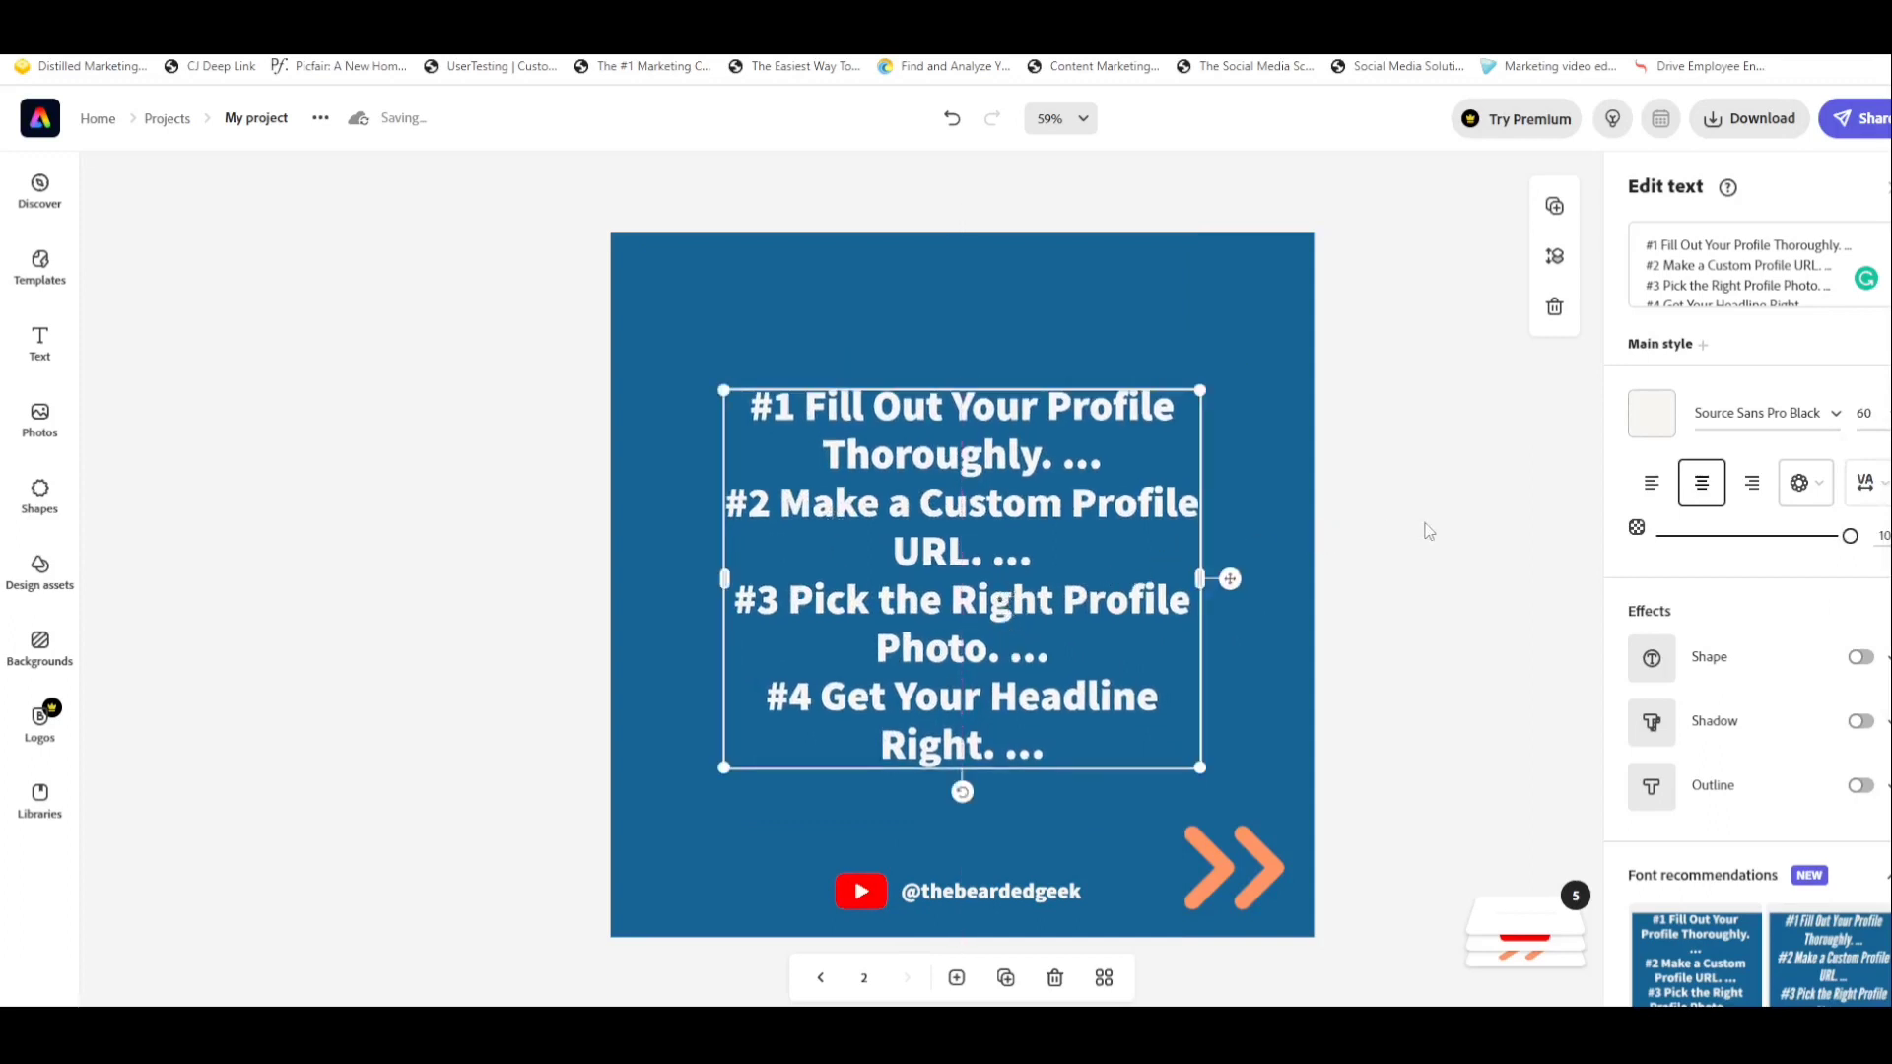
{"action": "left_click", "coordinate": [1428, 532]}
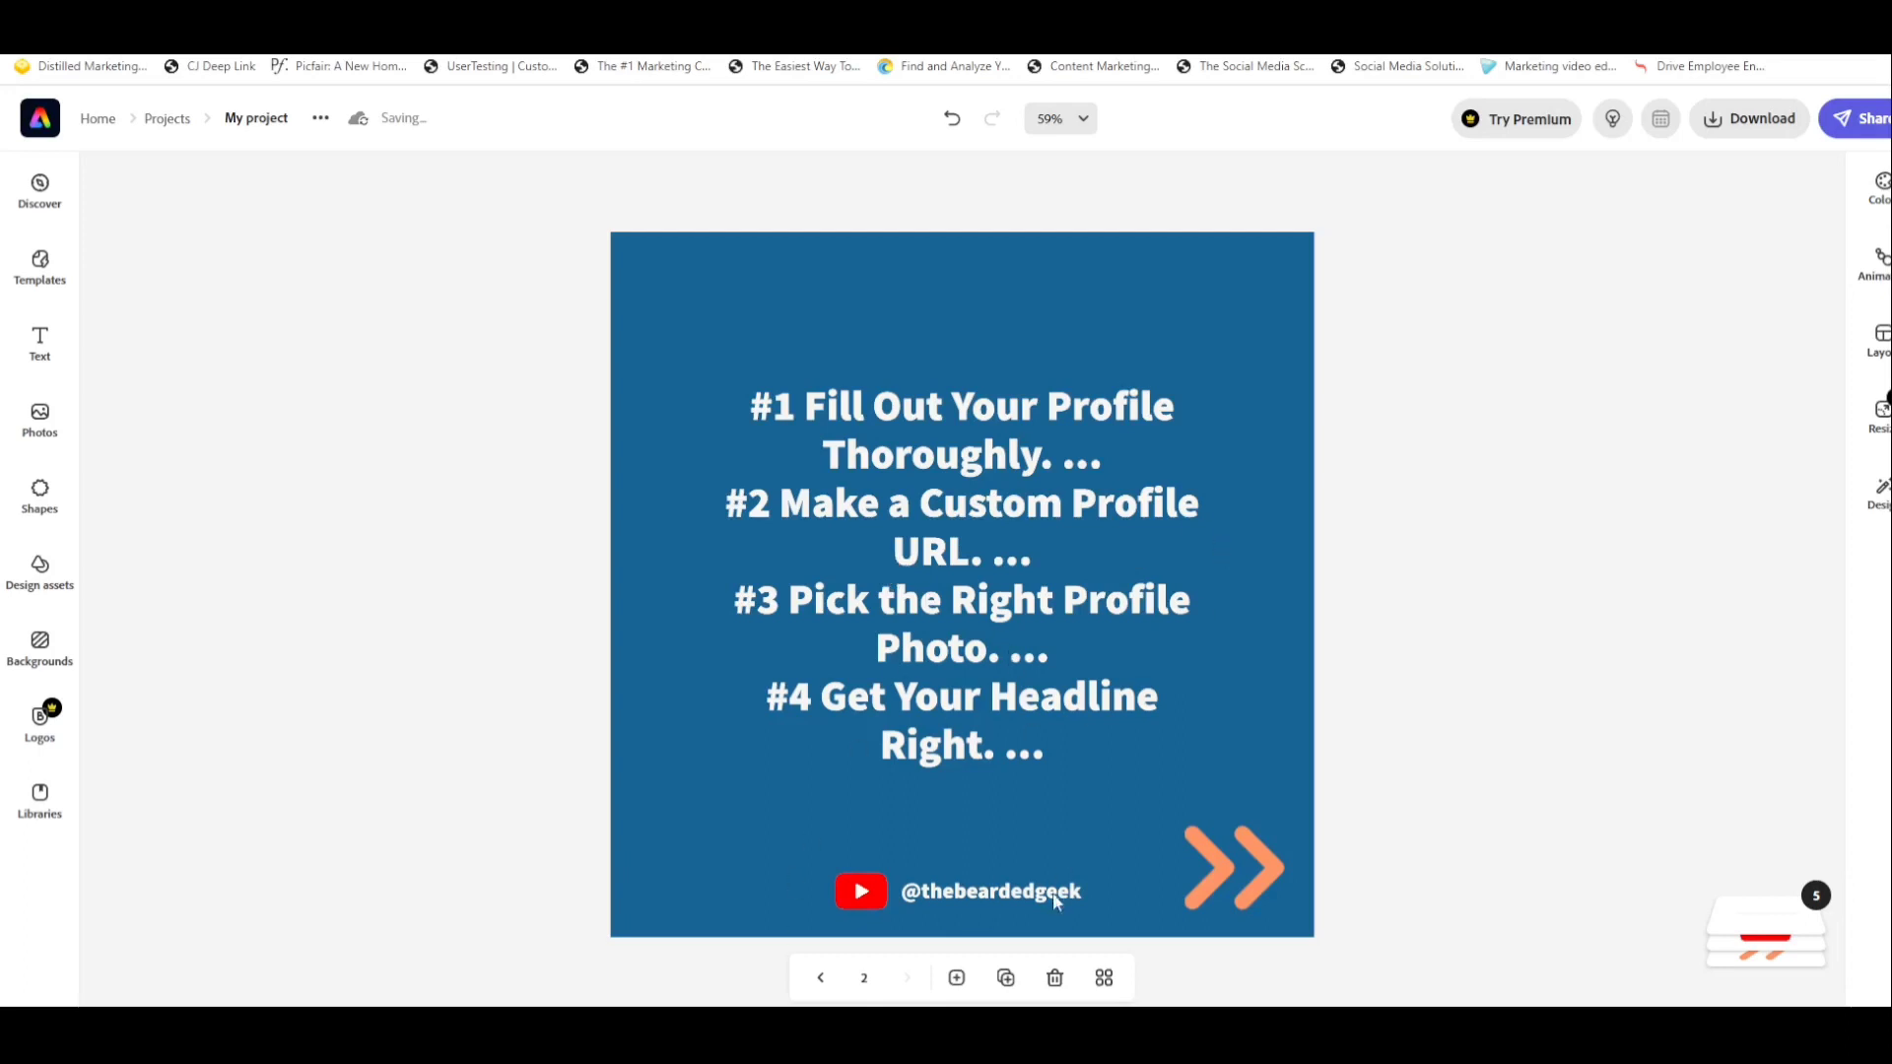
{"action": "left_click", "coordinate": [1006, 978]}
Replace the tips text on page 3 with lines #5 to #8 copied from the Notepad list
{"action": "left_click", "coordinate": [932, 519]}
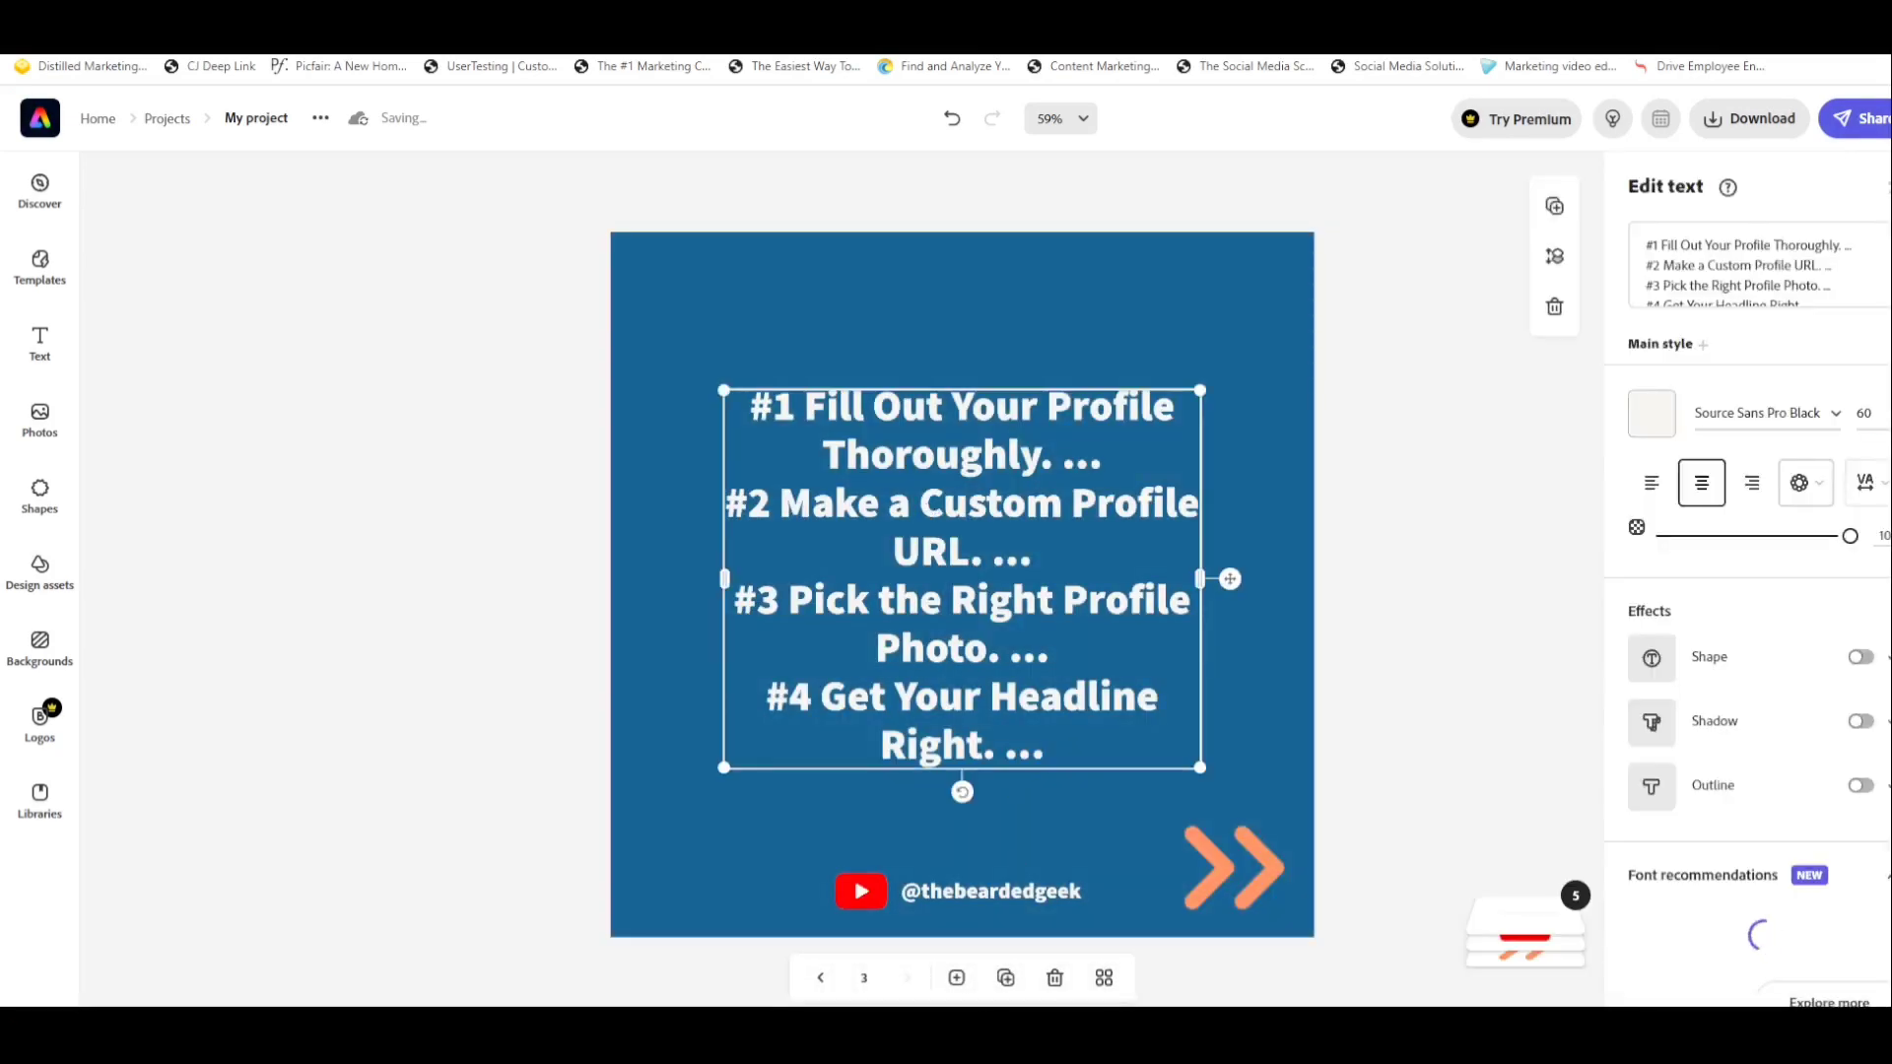
{"action": "key", "text": "alt+Tab"}
{"action": "left_click", "coordinate": [825, 420]}
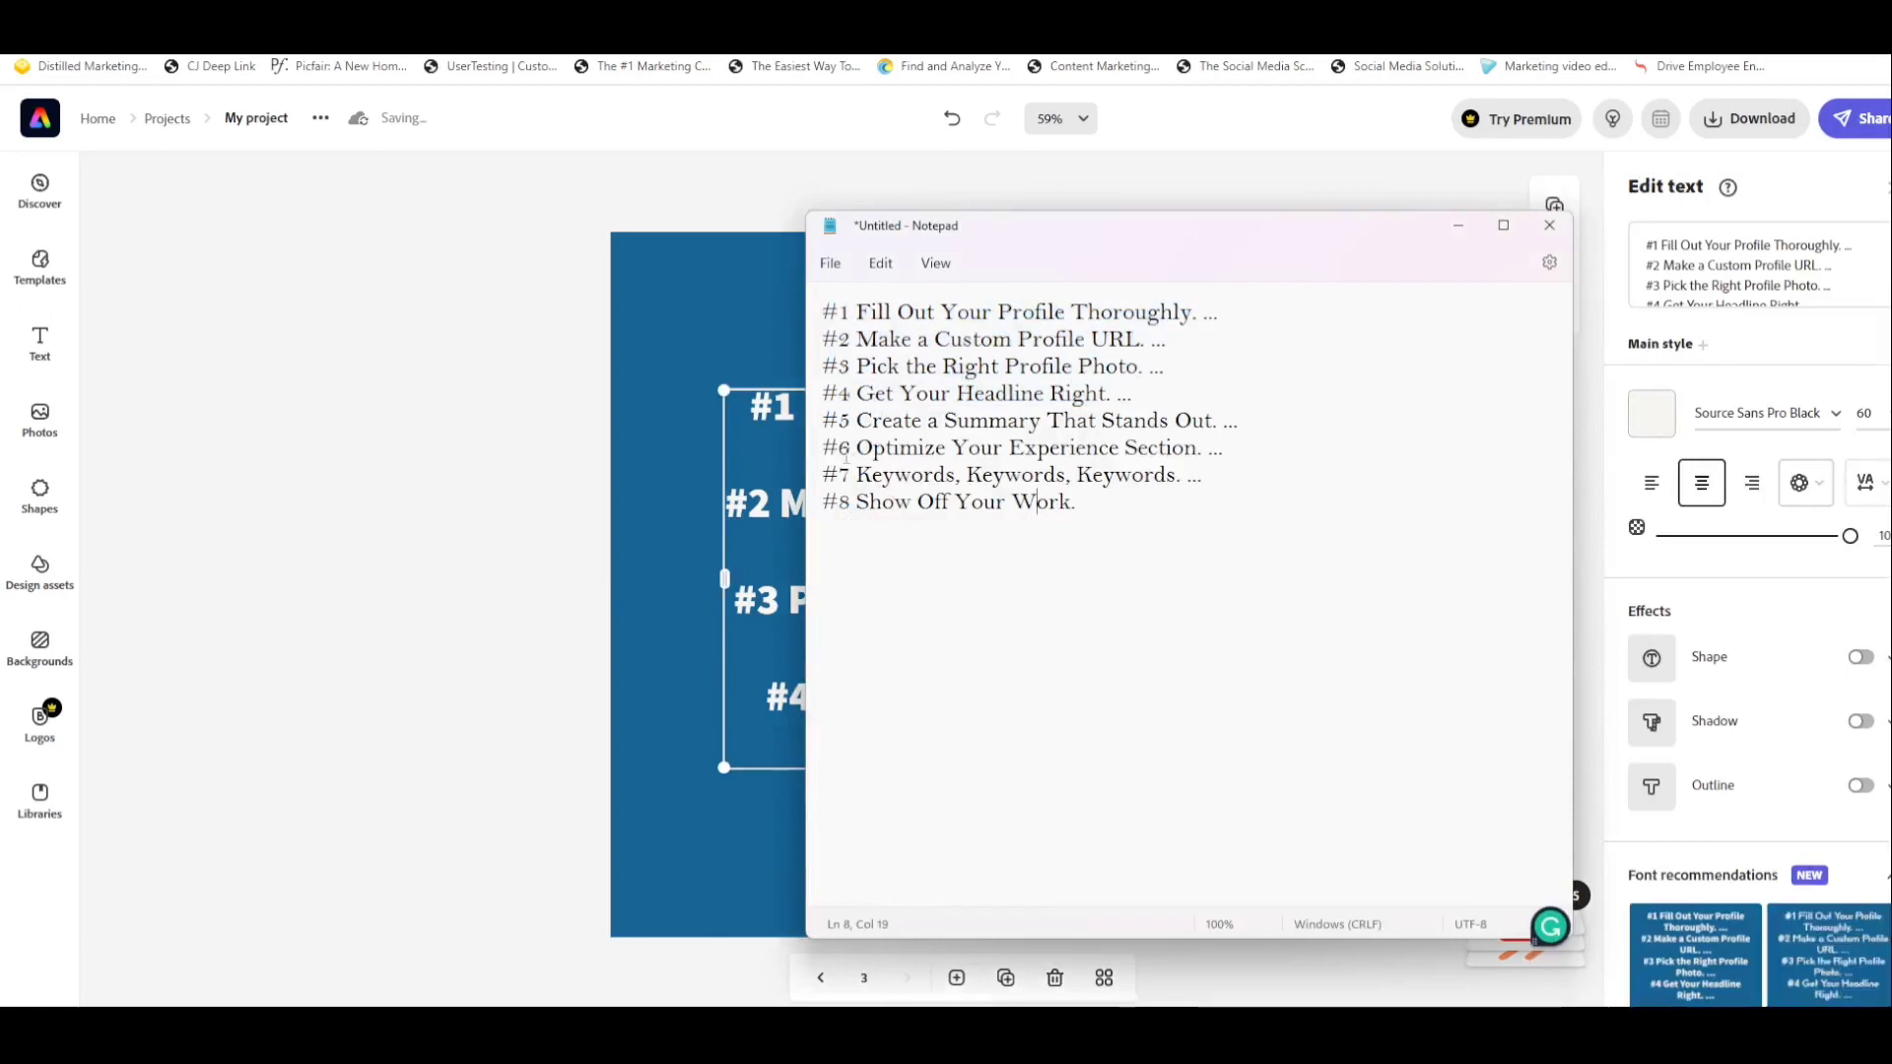
{"action": "left_click_drag", "start_coordinate": [825, 420], "coordinate": [1094, 502]}
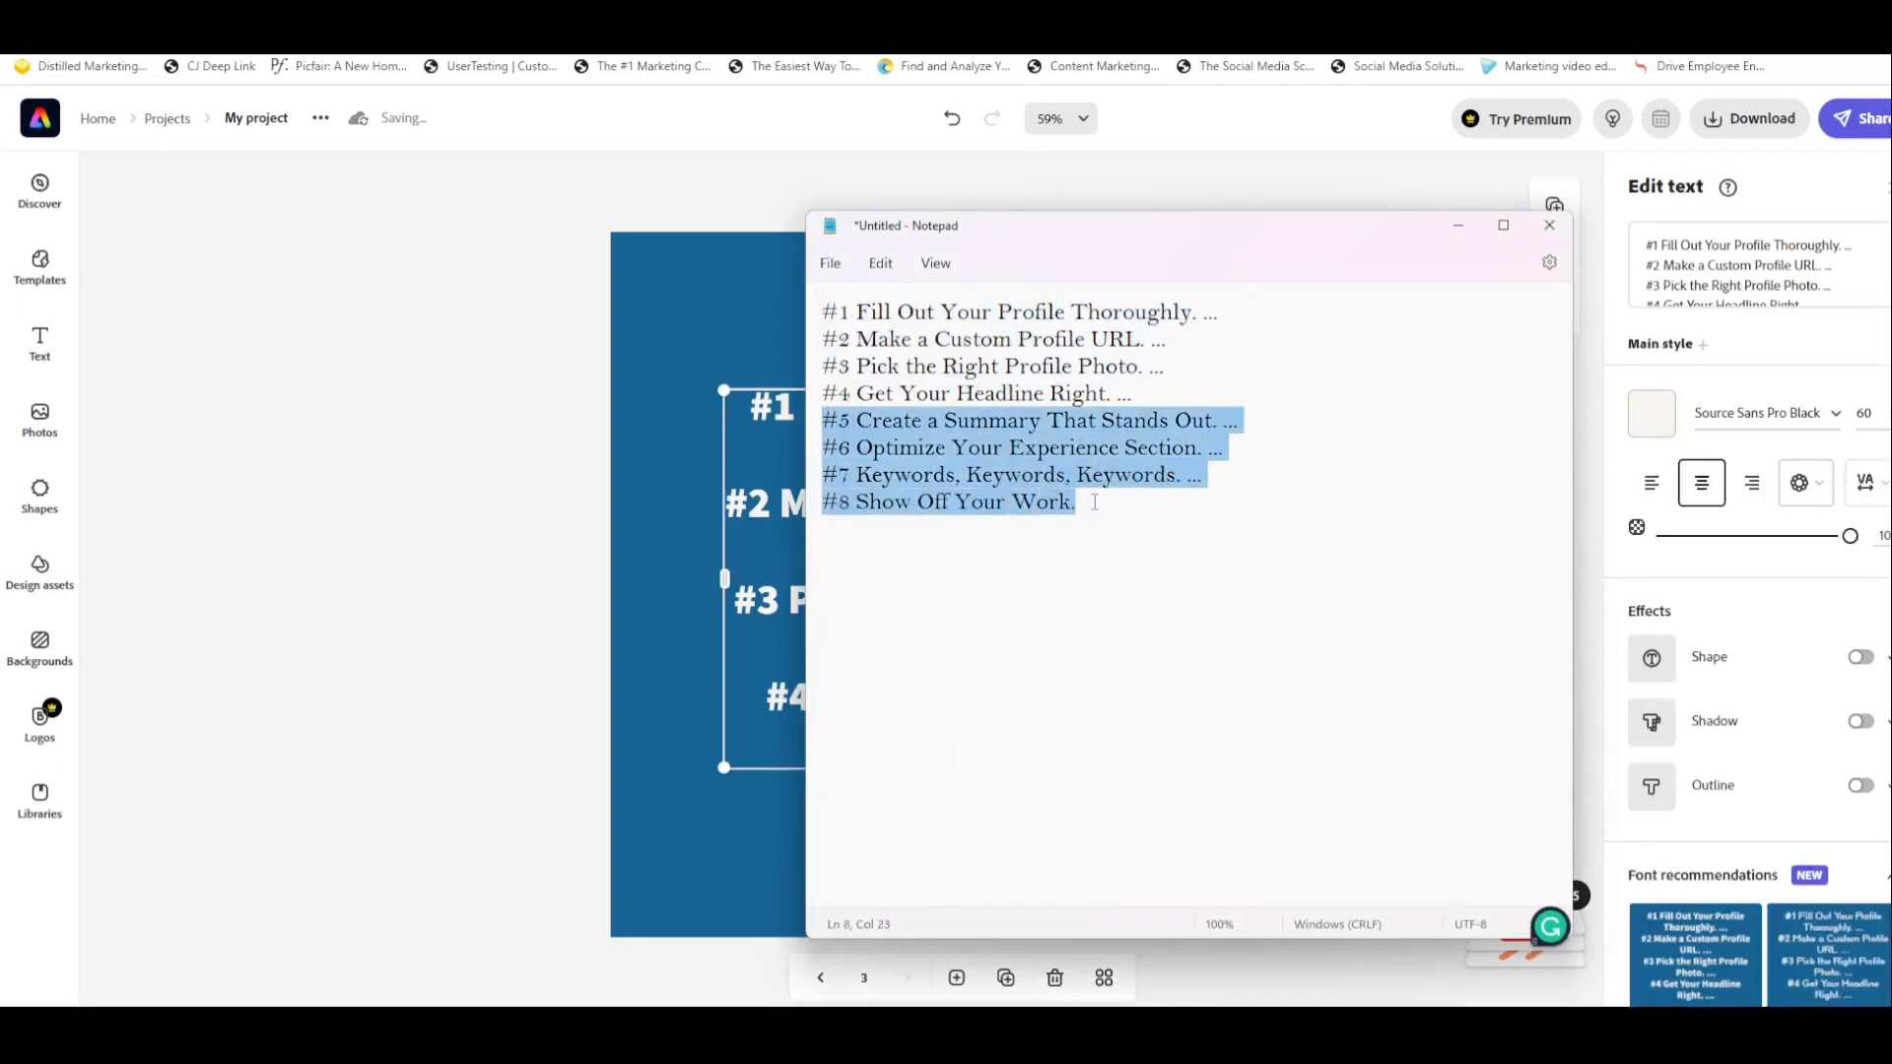
{"action": "key", "text": "alt+Tab"}
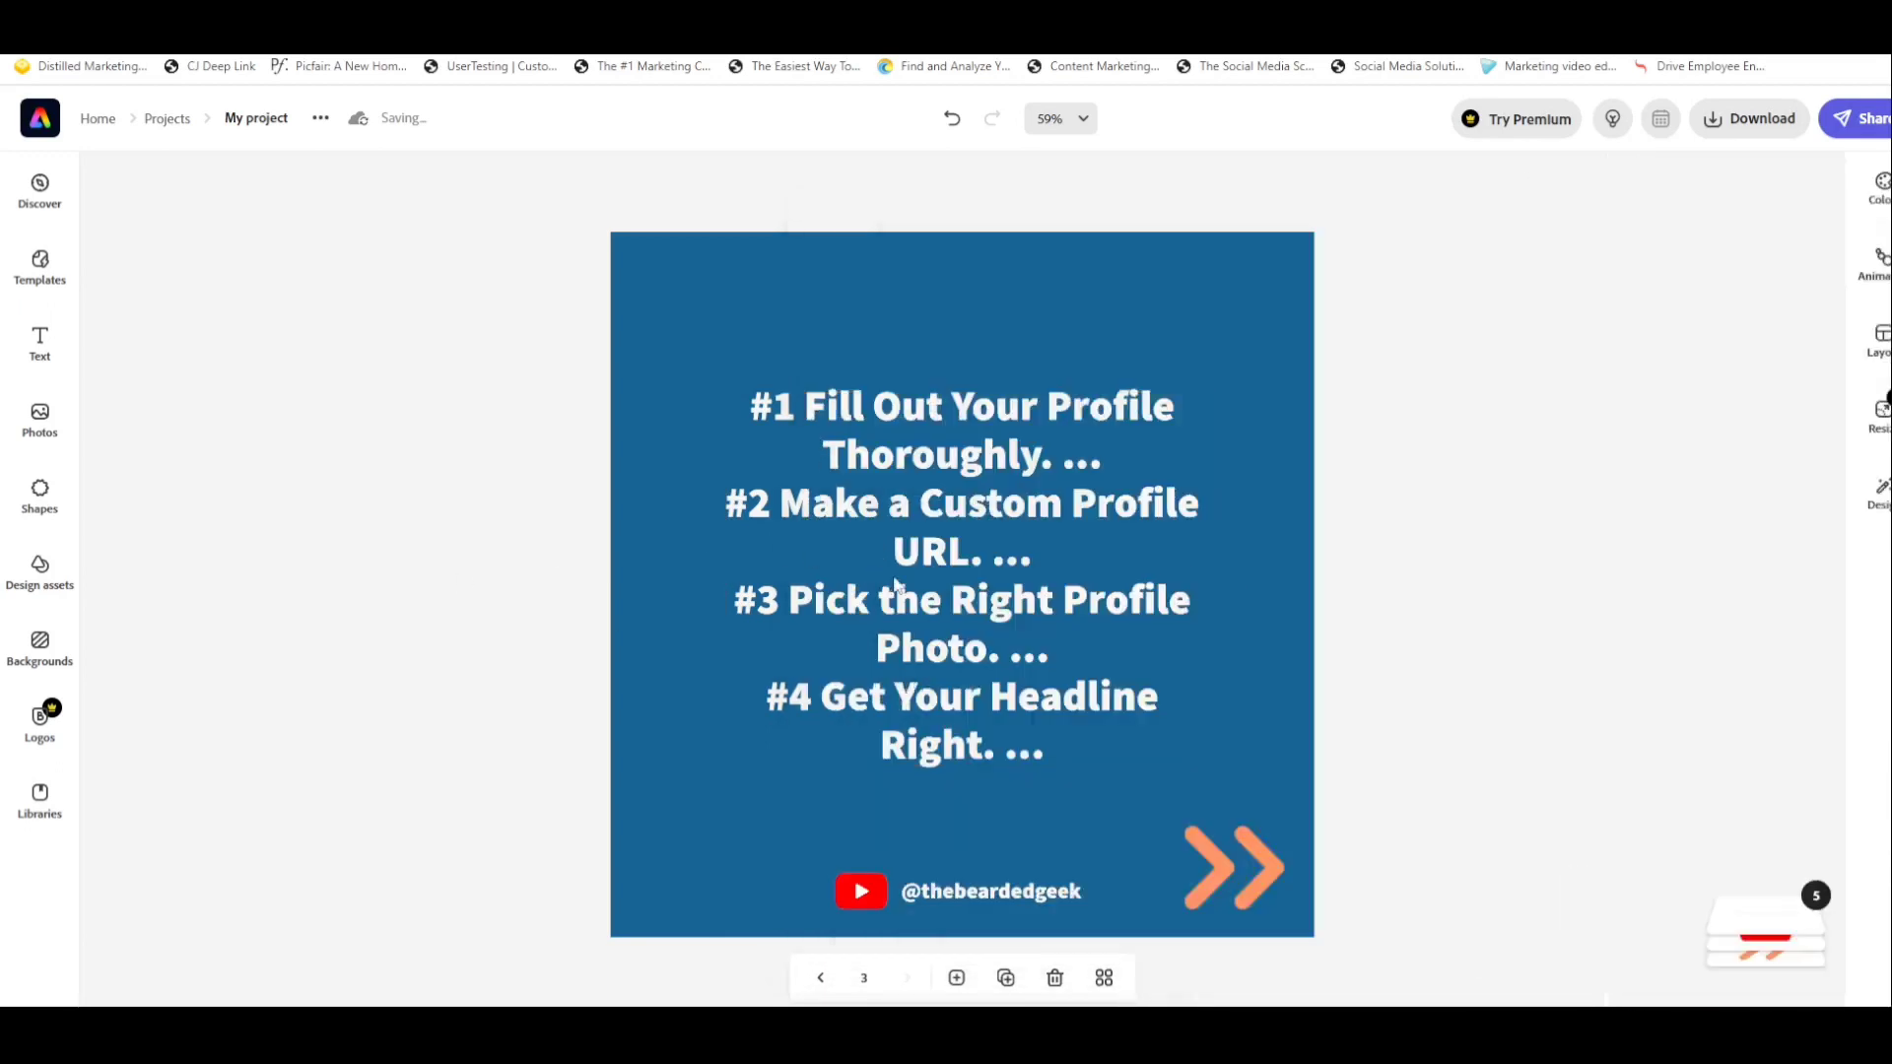
{"action": "left_click", "coordinate": [1667, 291]}
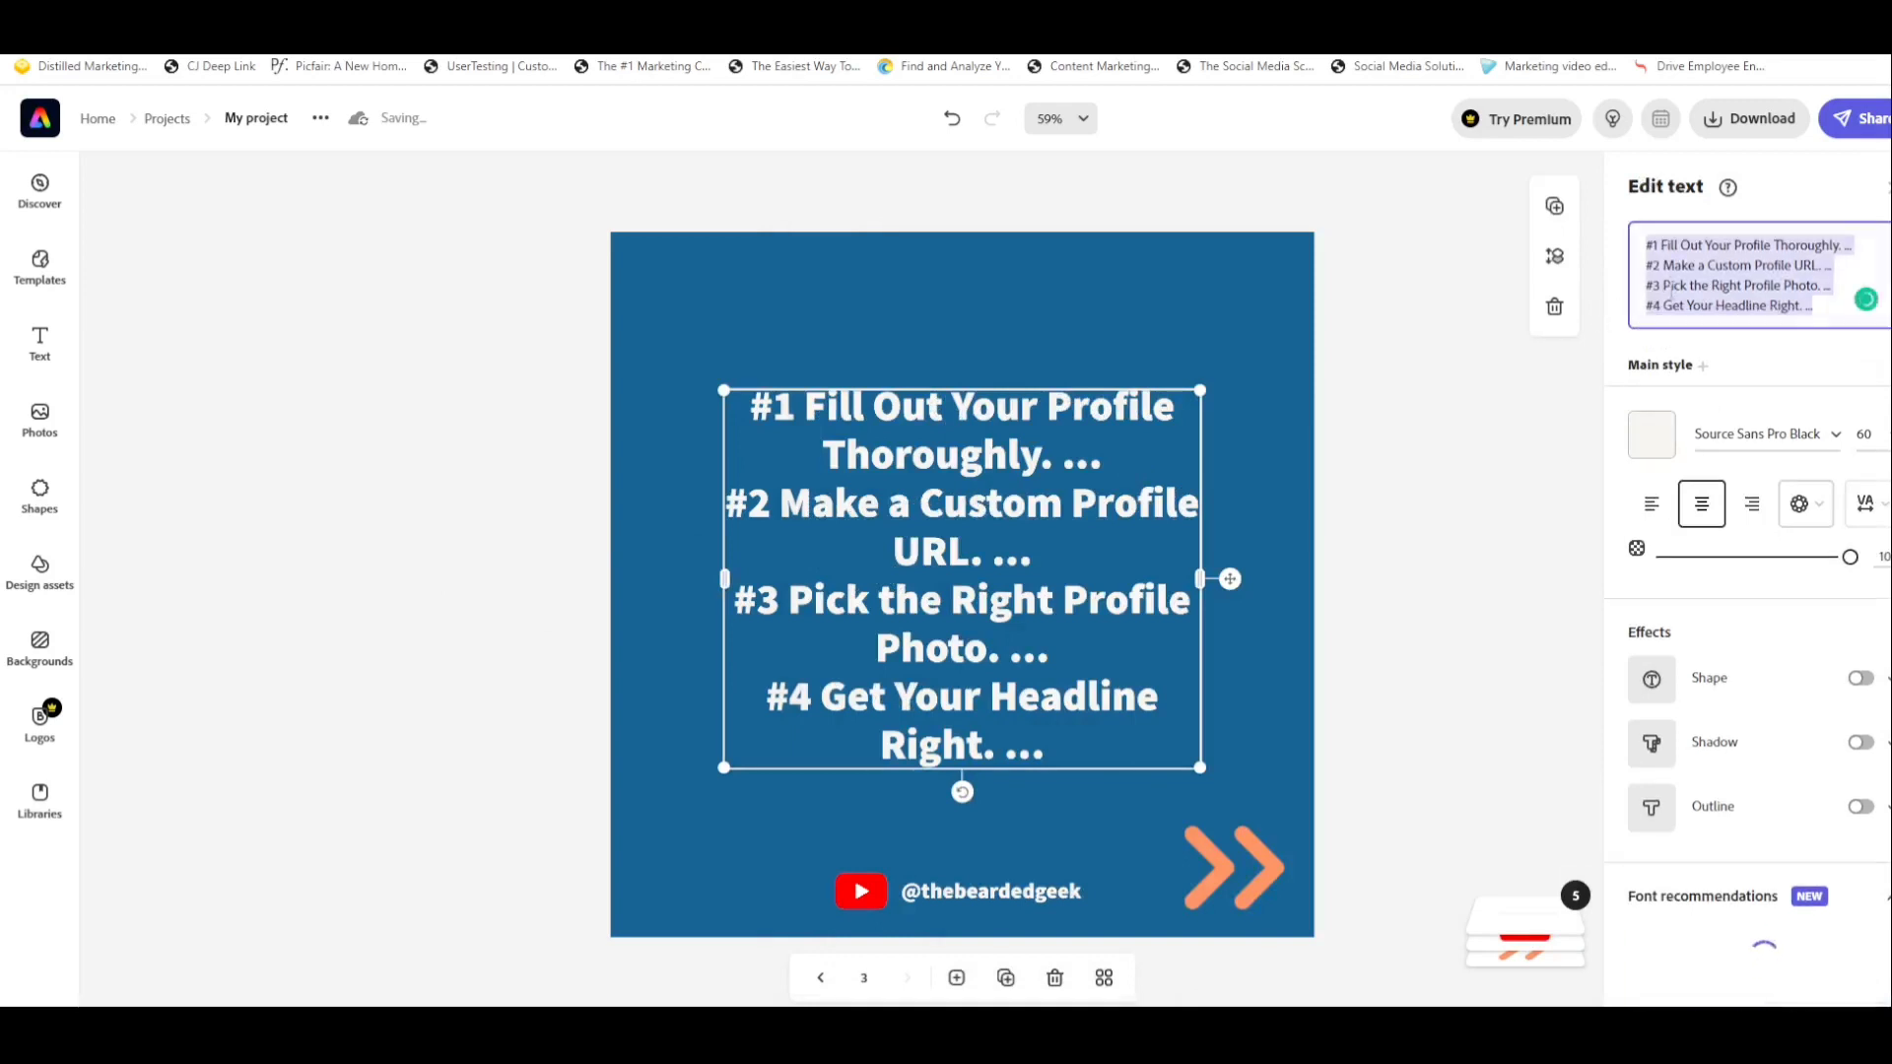
{"action": "type", "text": "#5 Make Your Summary Stand Out. ... #6 Optimize Your Experience Section. ... #7 Keywords, Keywords, Keywords. ... #8 Show Off Your Work."}
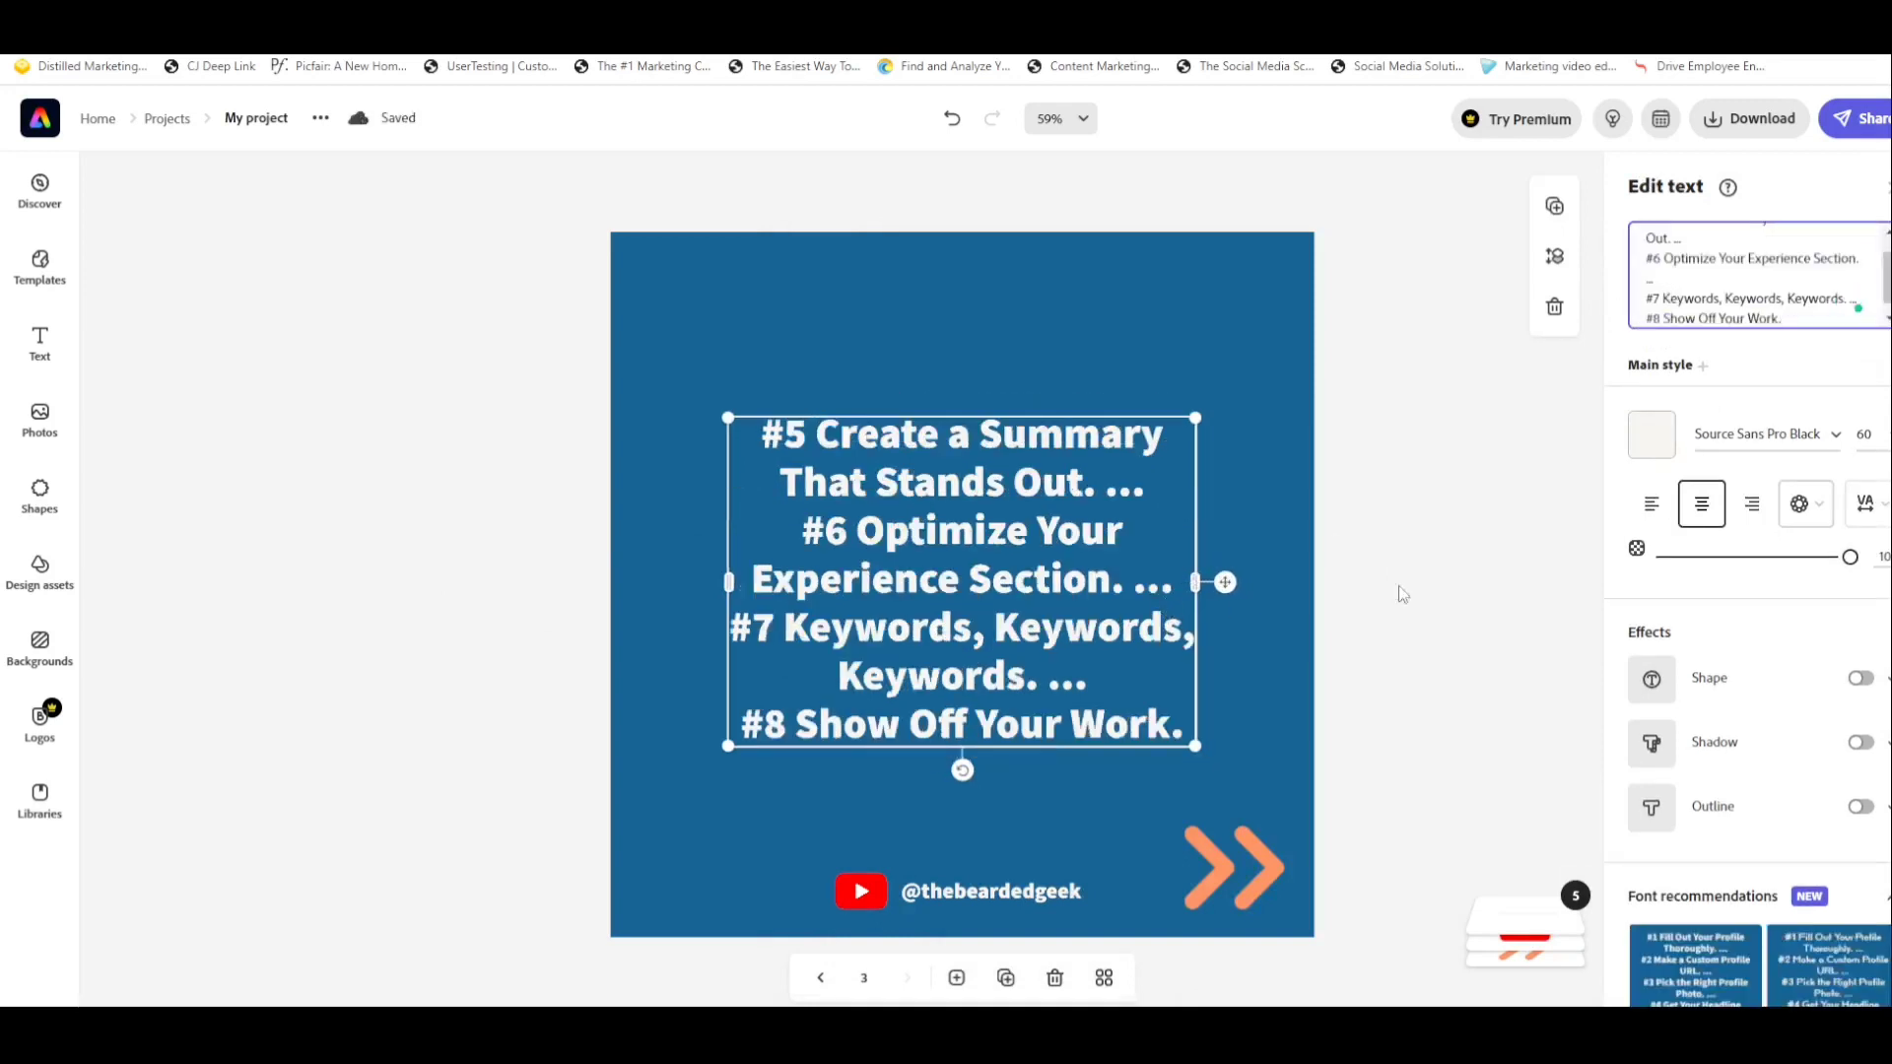
{"action": "left_click", "coordinate": [1463, 583]}
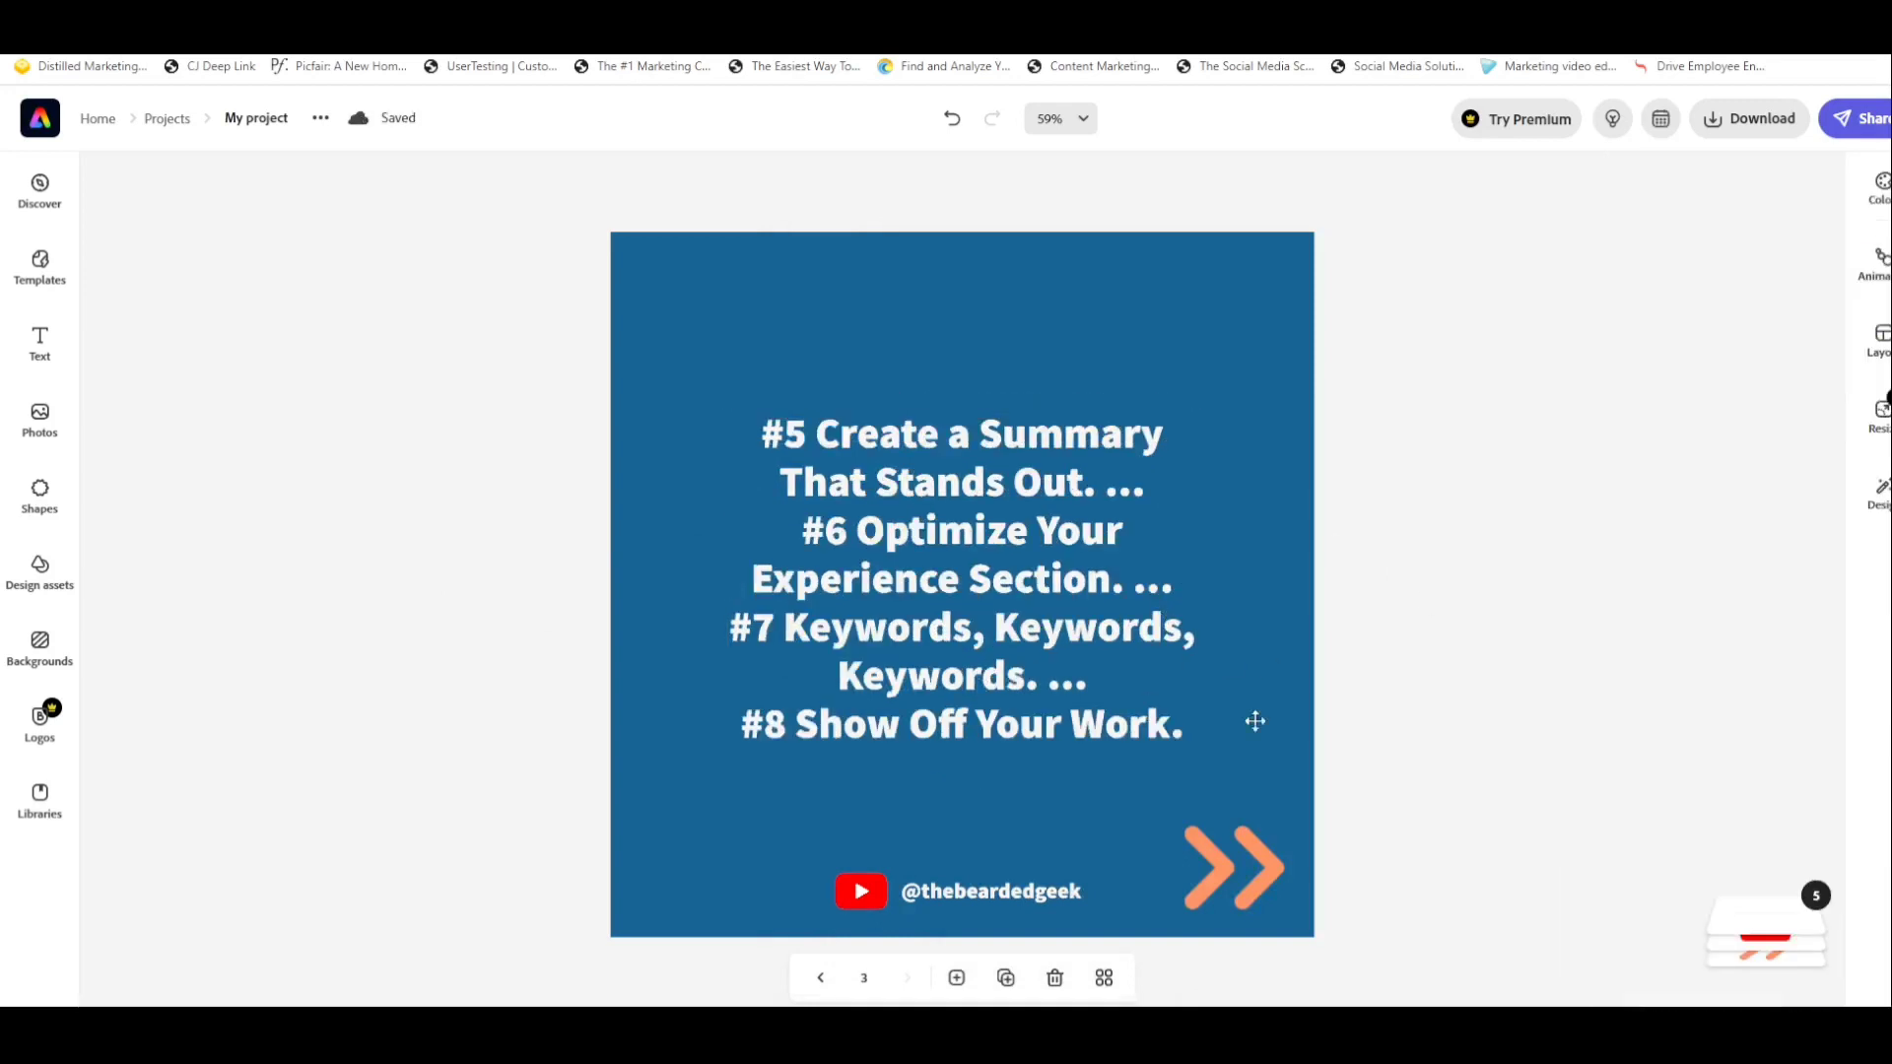
Review the carousel from the title page through page 3
{"action": "left_click", "coordinate": [1111, 646]}
{"action": "left_click", "coordinate": [1375, 800]}
{"action": "left_click", "coordinate": [820, 986]}
{"action": "left_click", "coordinate": [820, 978]}
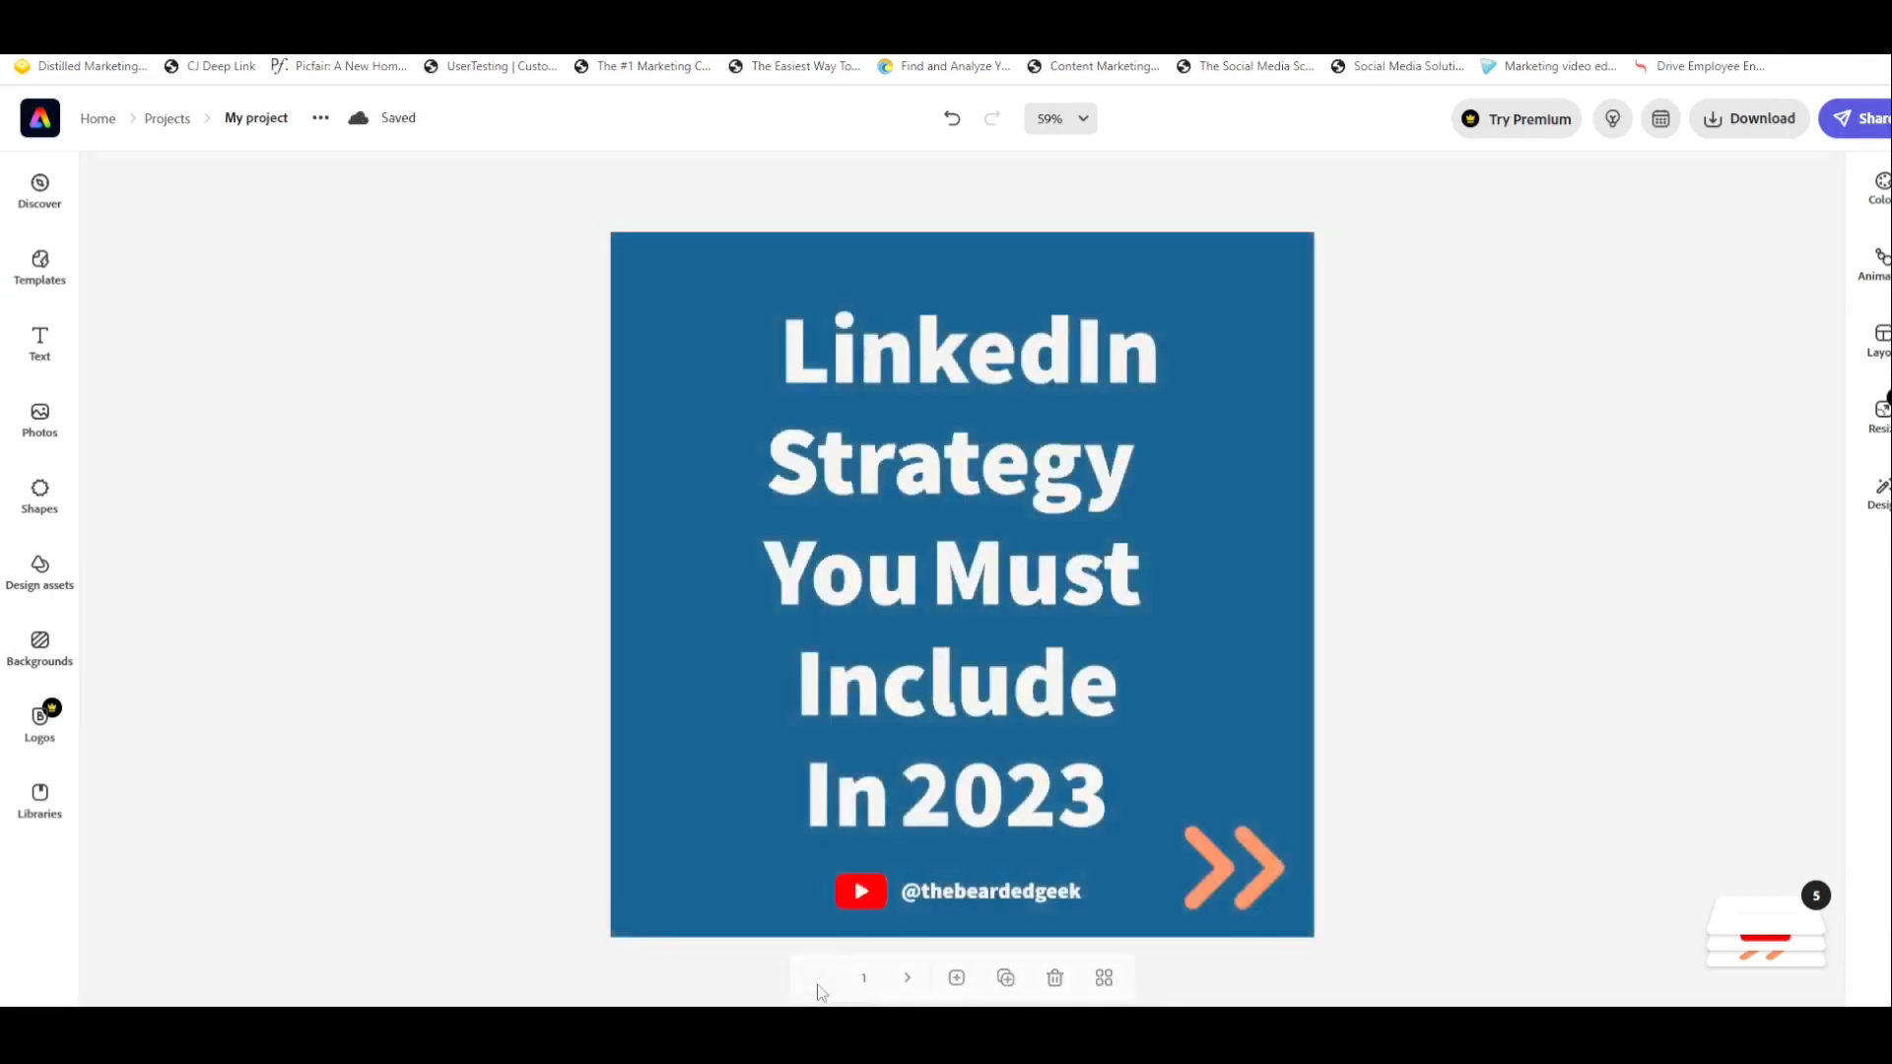
{"action": "left_click", "coordinate": [906, 979]}
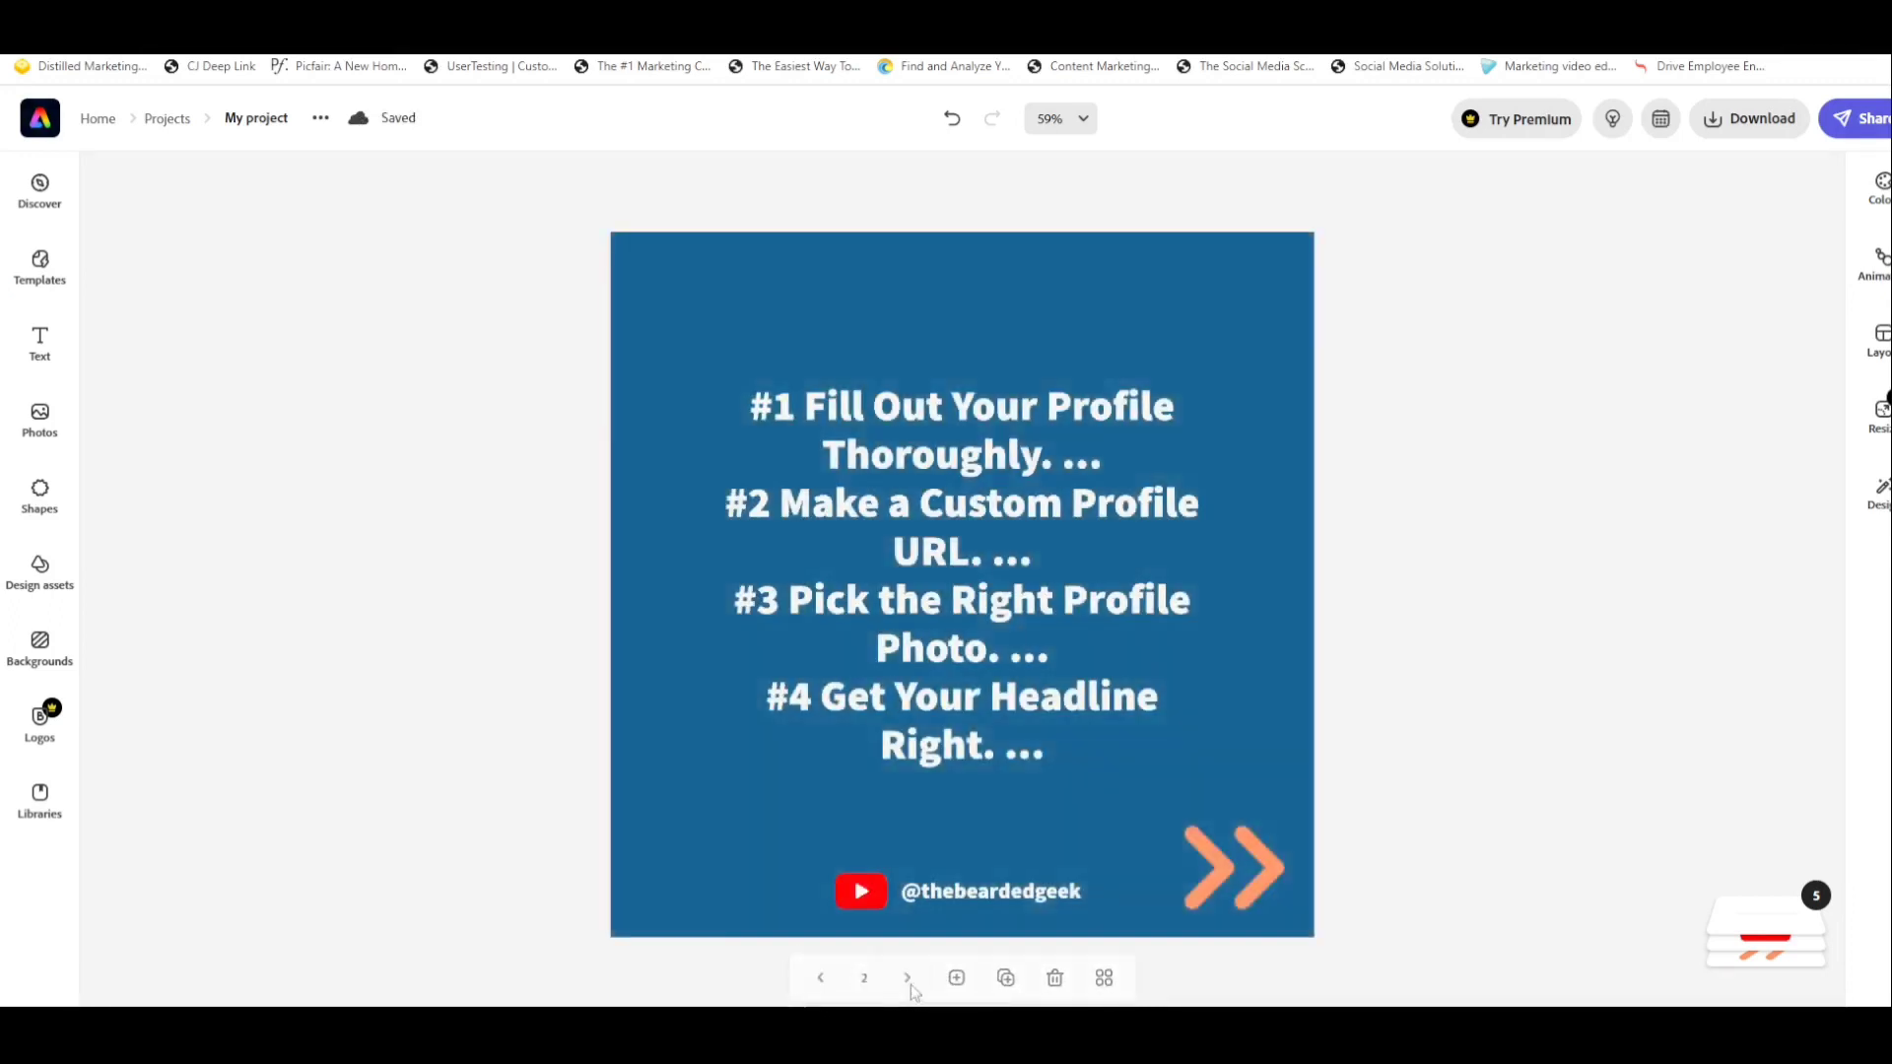
{"action": "left_click", "coordinate": [907, 979]}
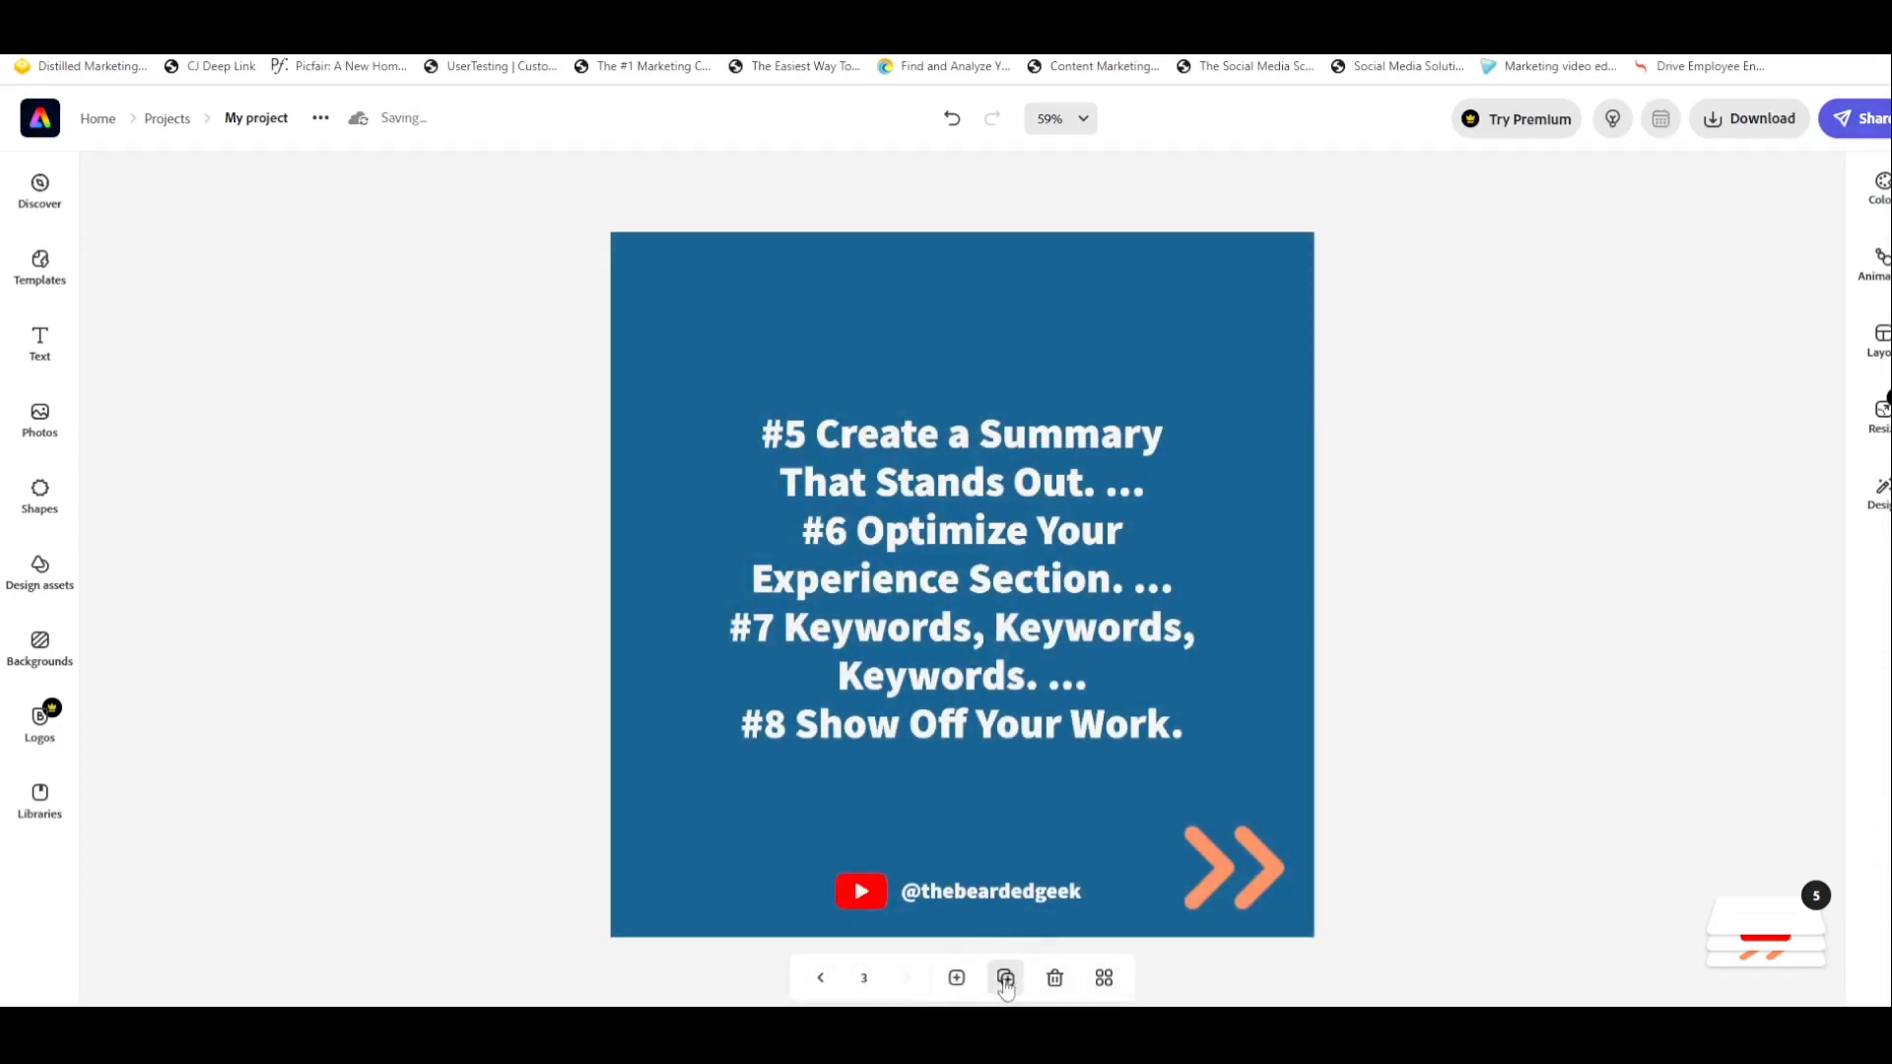
Duplicate page 3 and delete the tips text block from the copy
{"action": "left_click", "coordinate": [1005, 980]}
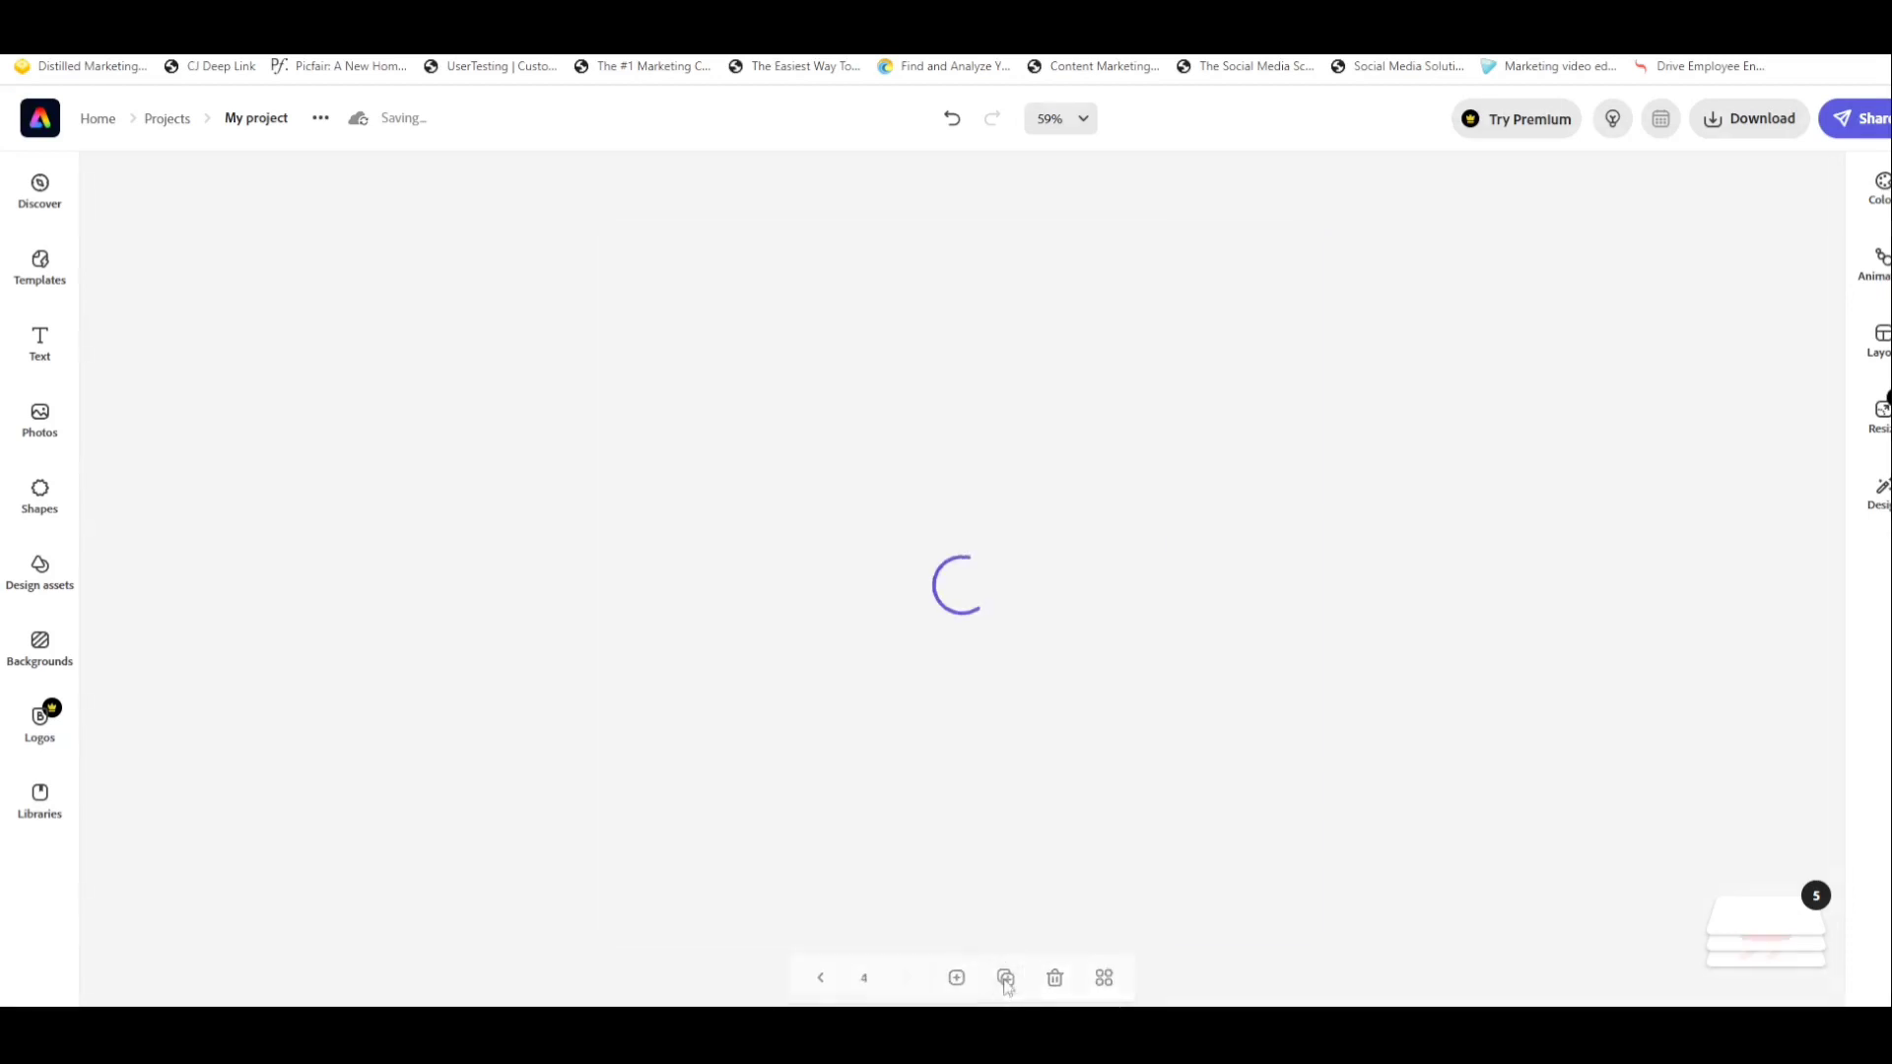
{"action": "left_click", "coordinate": [985, 590]}
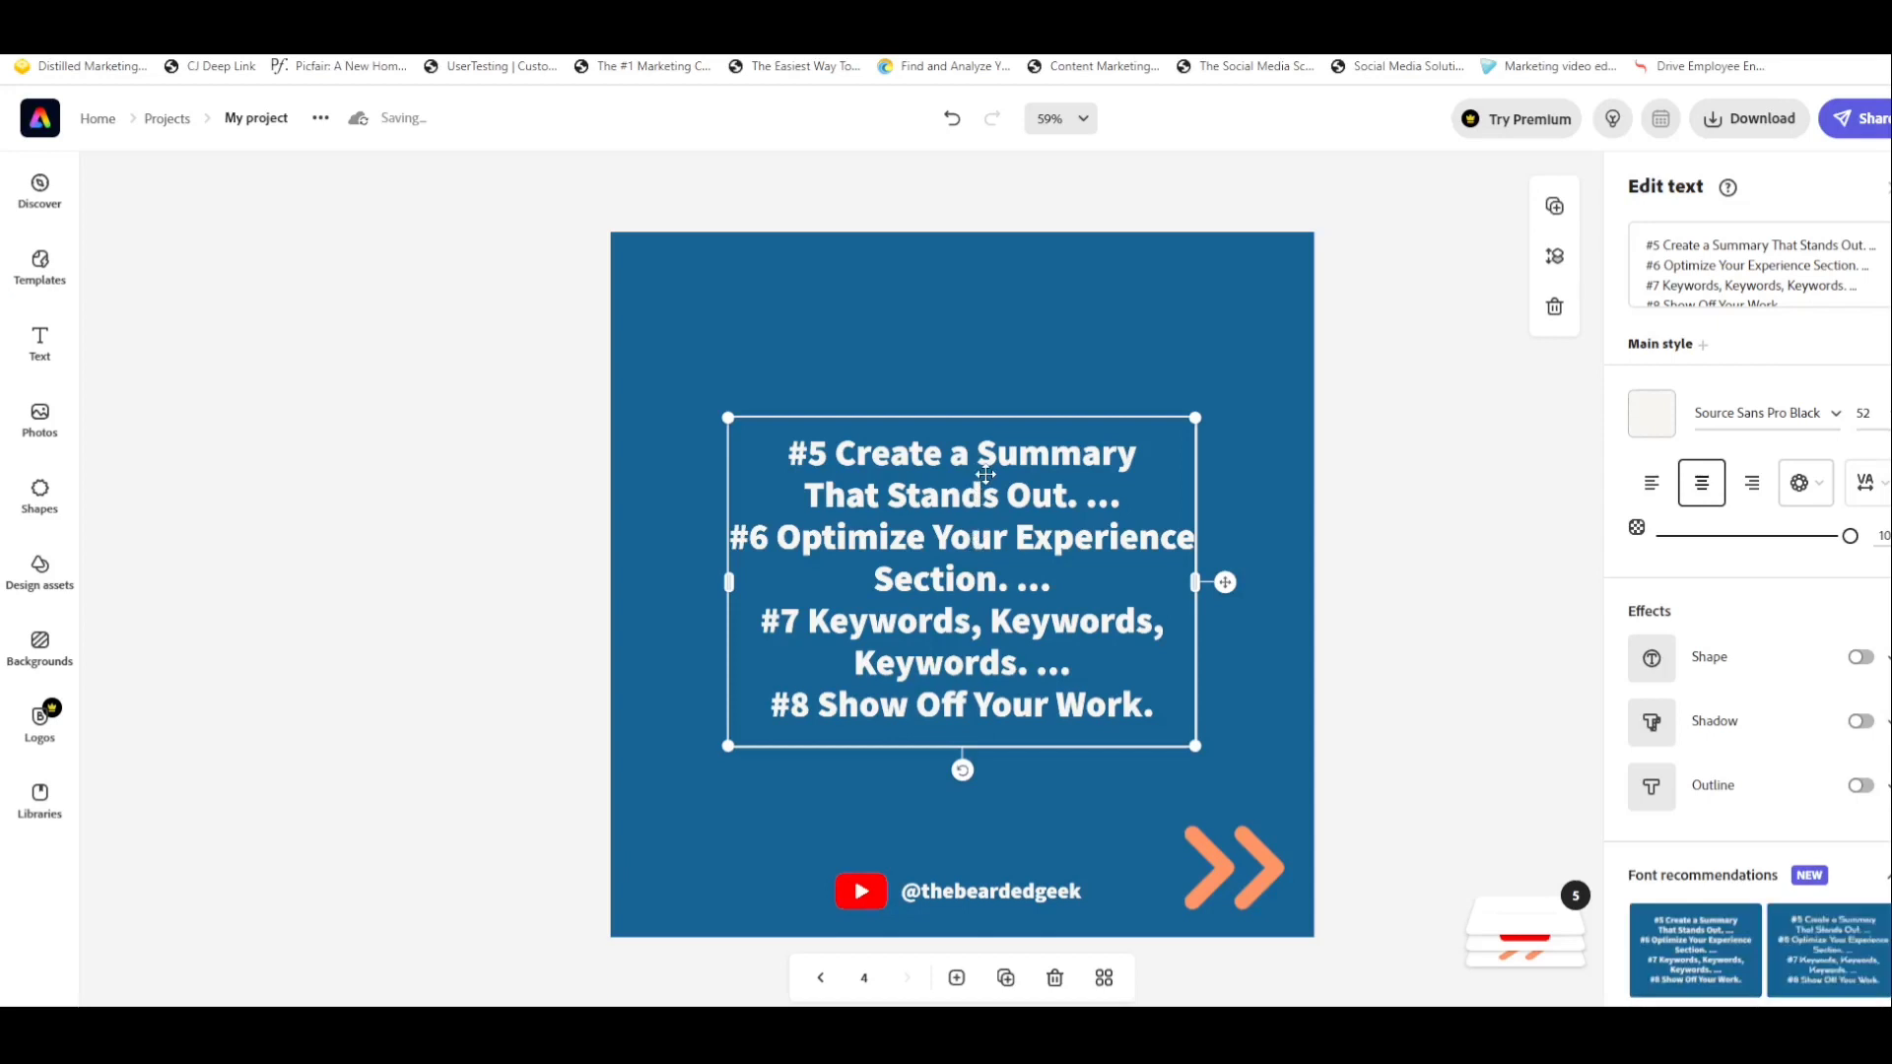
{"action": "key", "text": "Delete"}
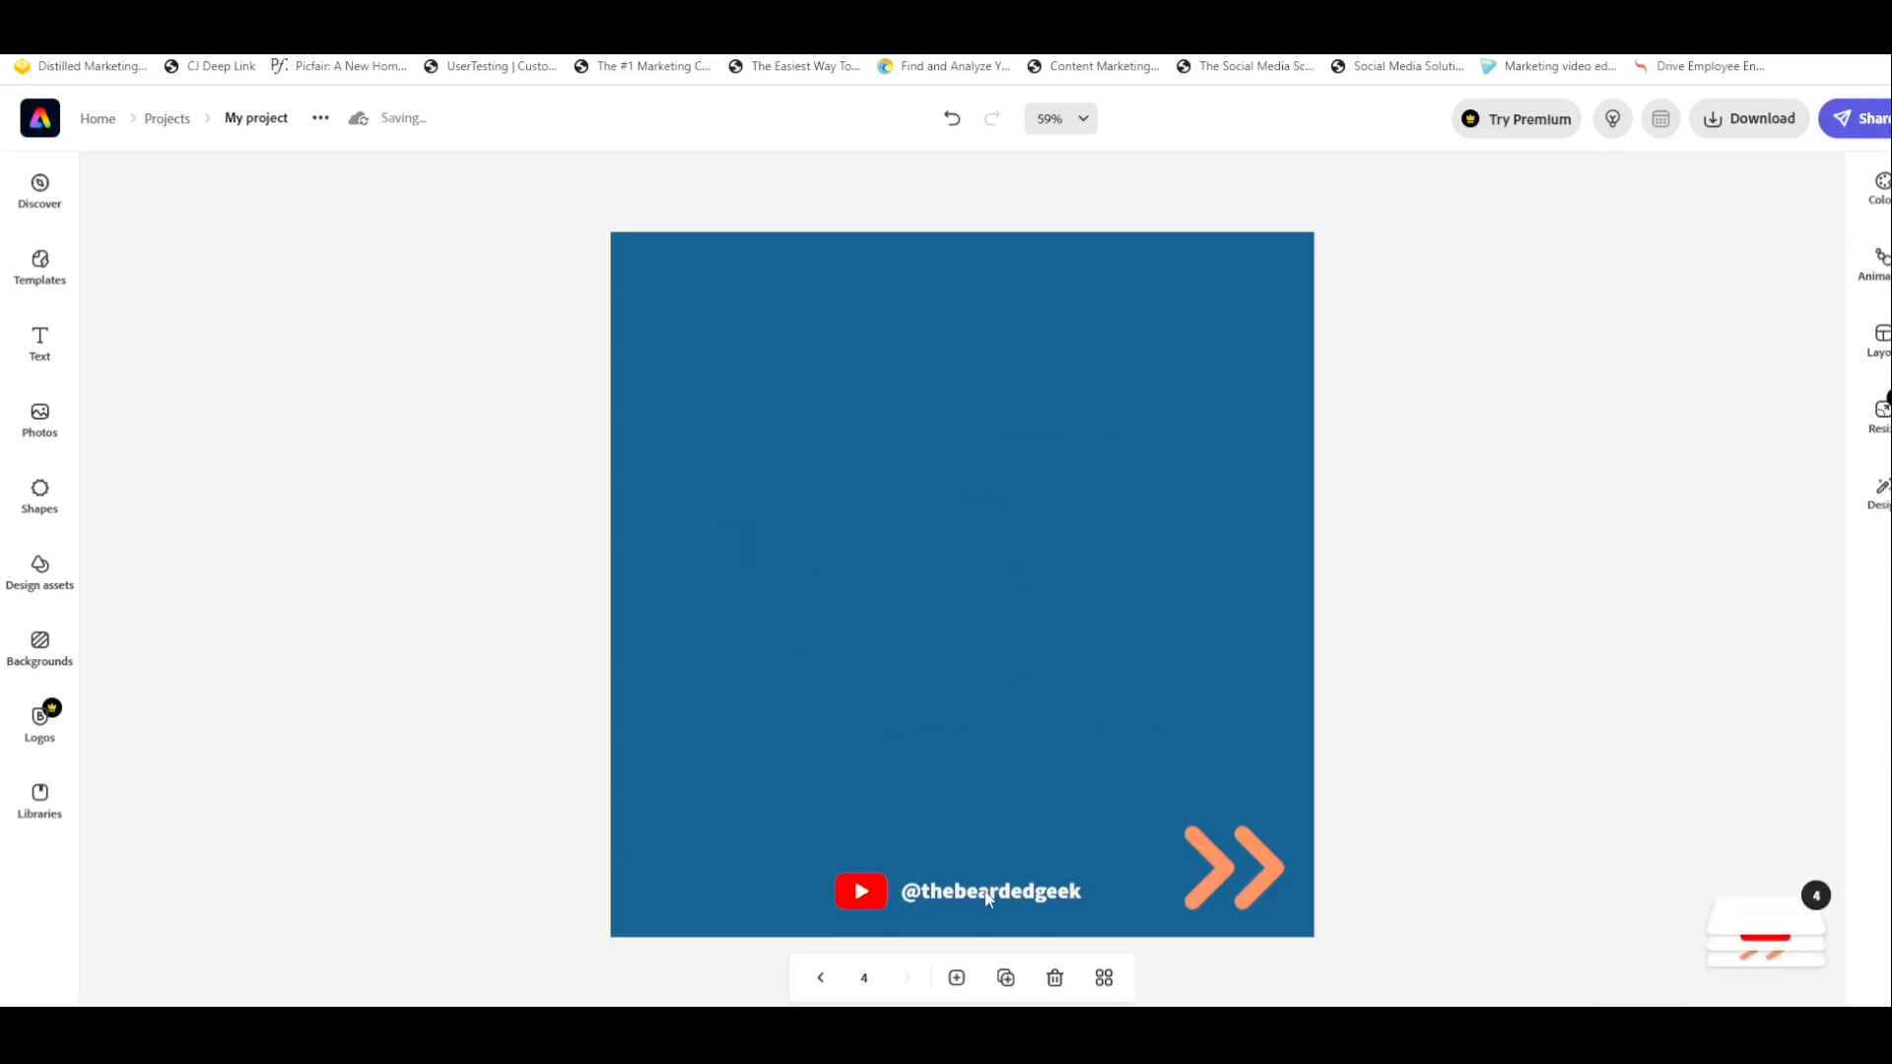
Move the YouTube logo and channel handle to the centre of page 4, enlarge them together, and delete the orange double arrow
{"action": "left_click", "coordinate": [989, 892]}
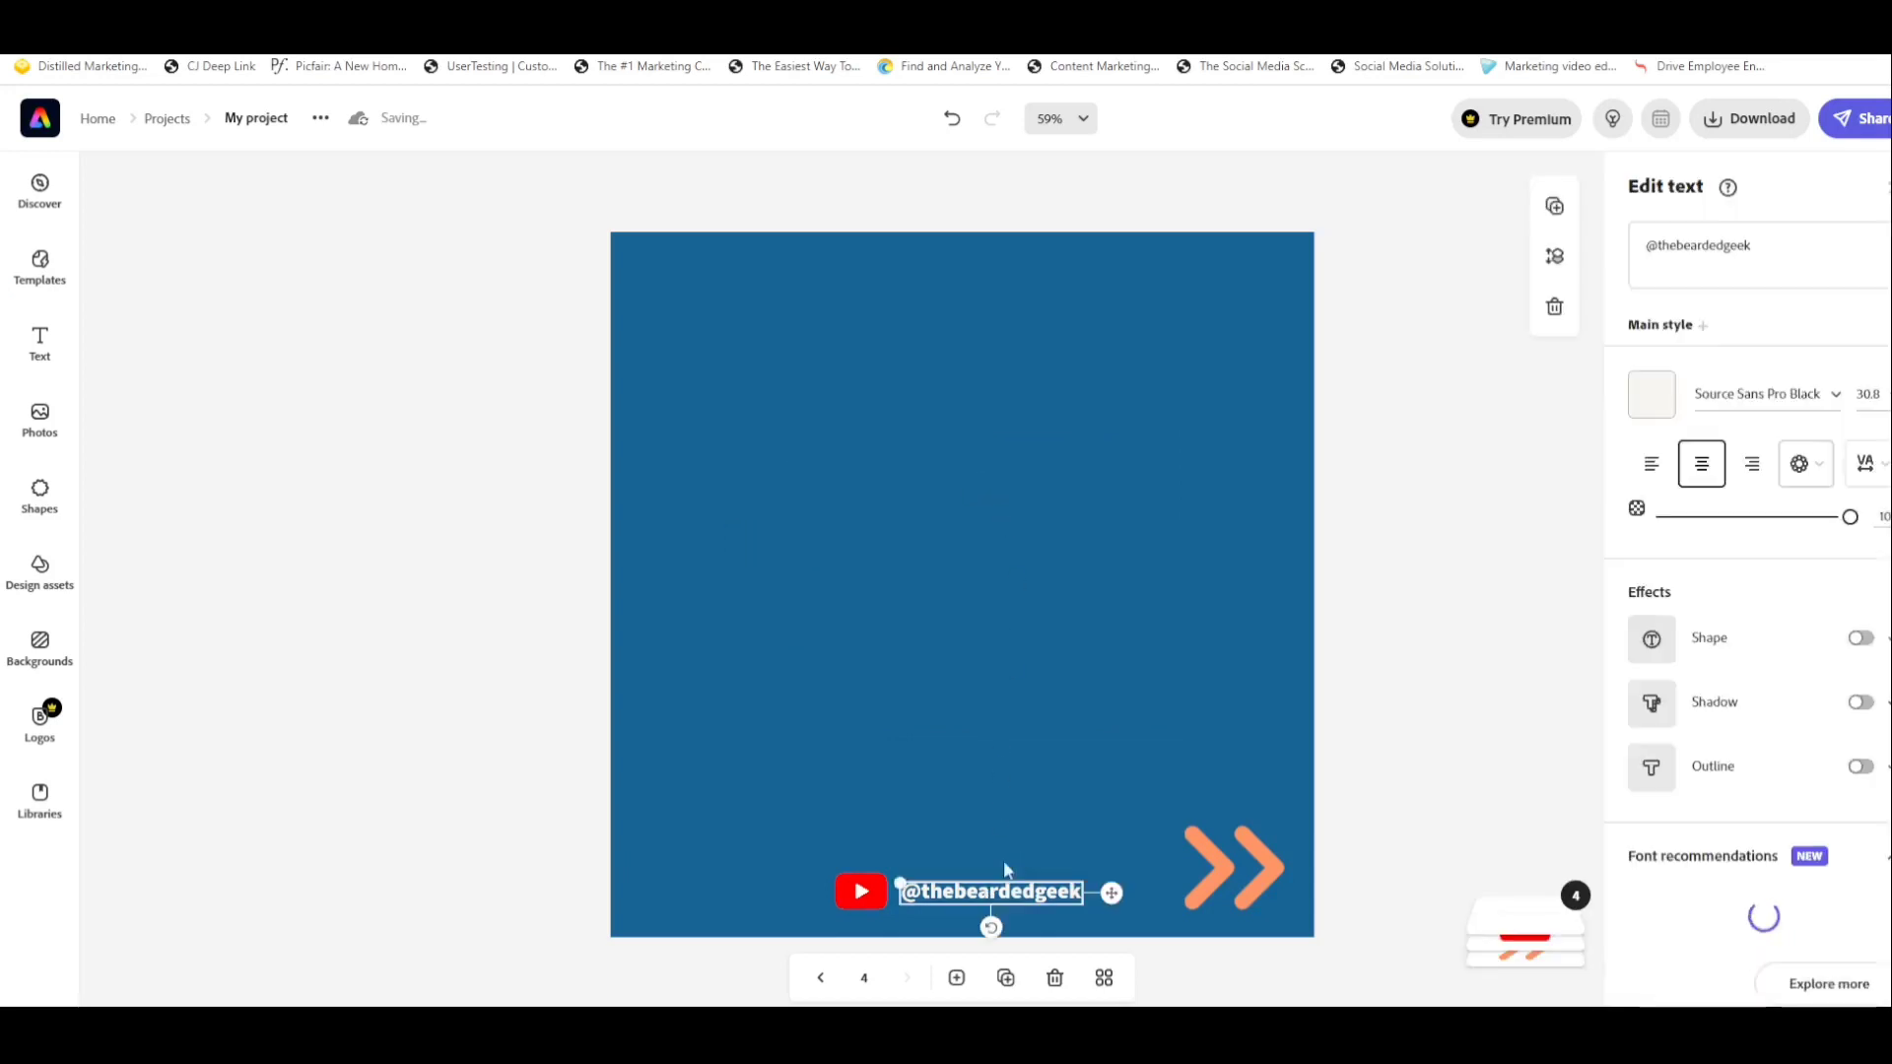
{"action": "left_click", "coordinate": [867, 896], "text": "shift"}
{"action": "left_click_drag", "start_coordinate": [948, 897], "coordinate": [961, 556]}
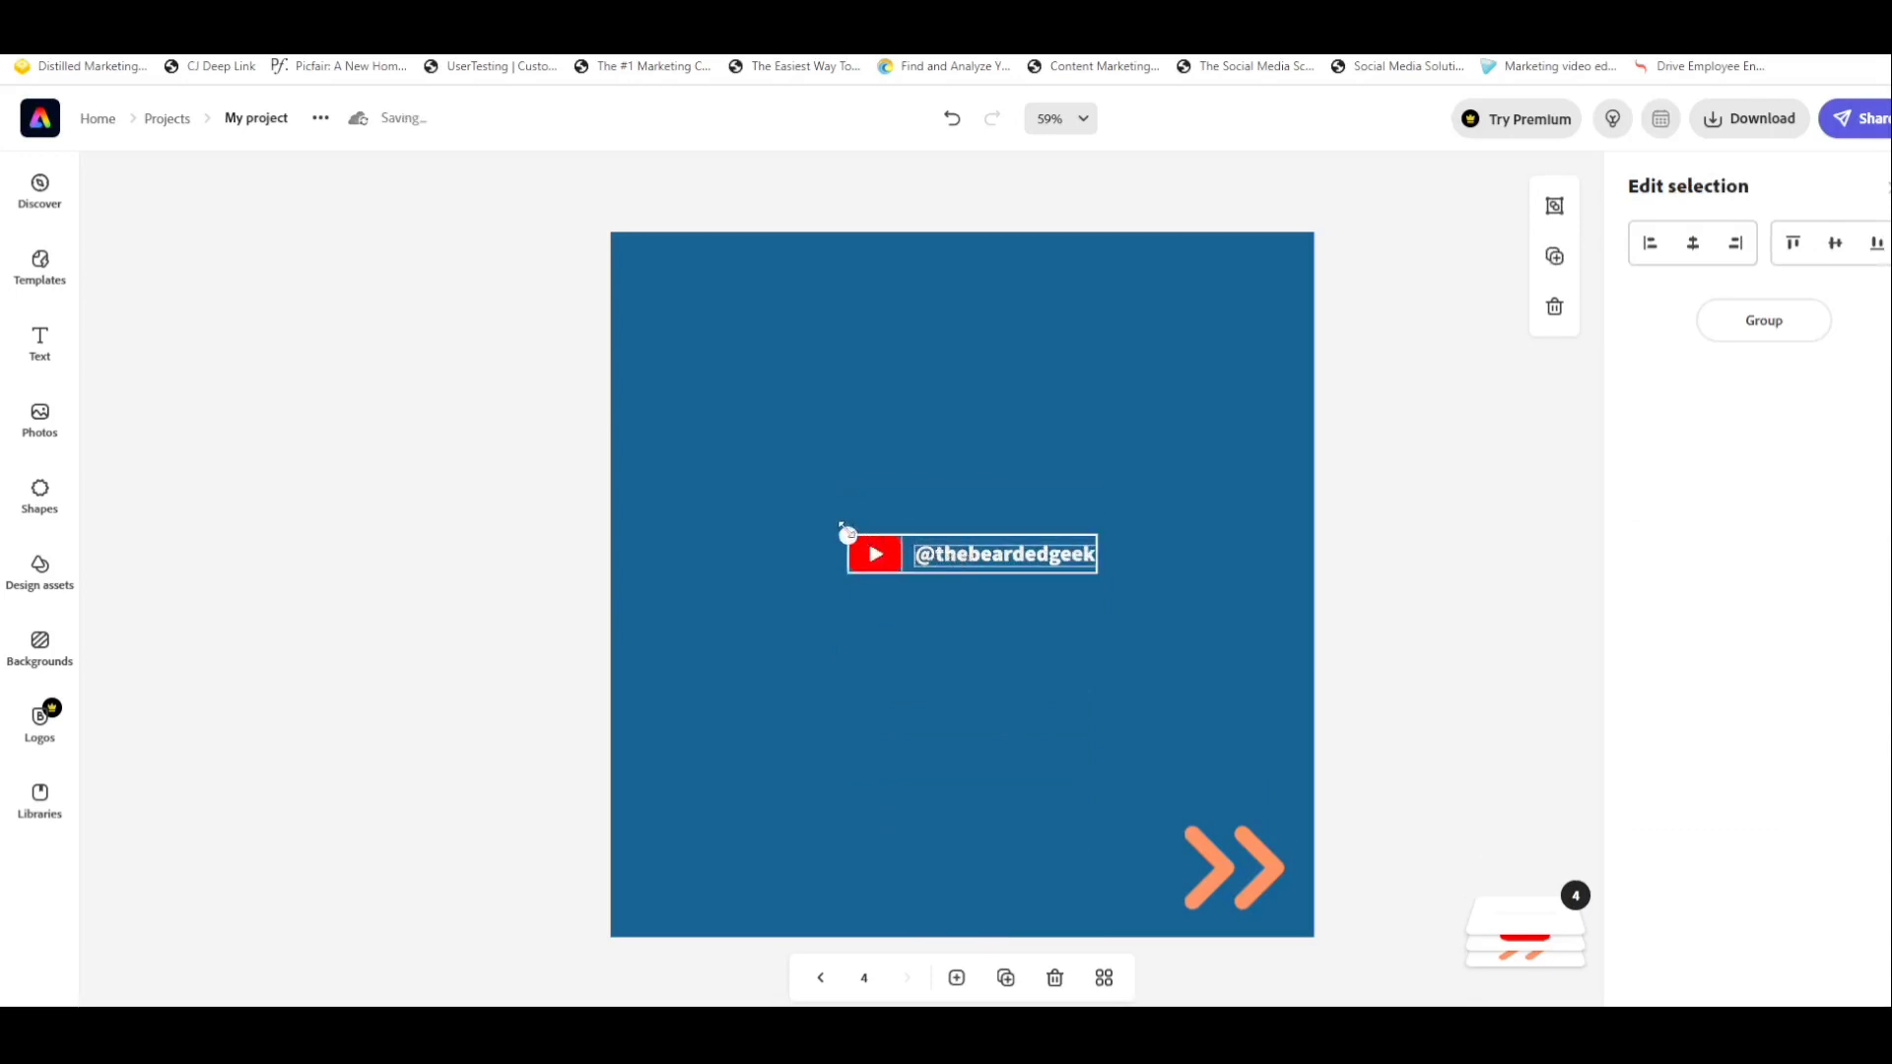
{"action": "left_click_drag", "start_coordinate": [843, 529], "coordinate": [968, 598]}
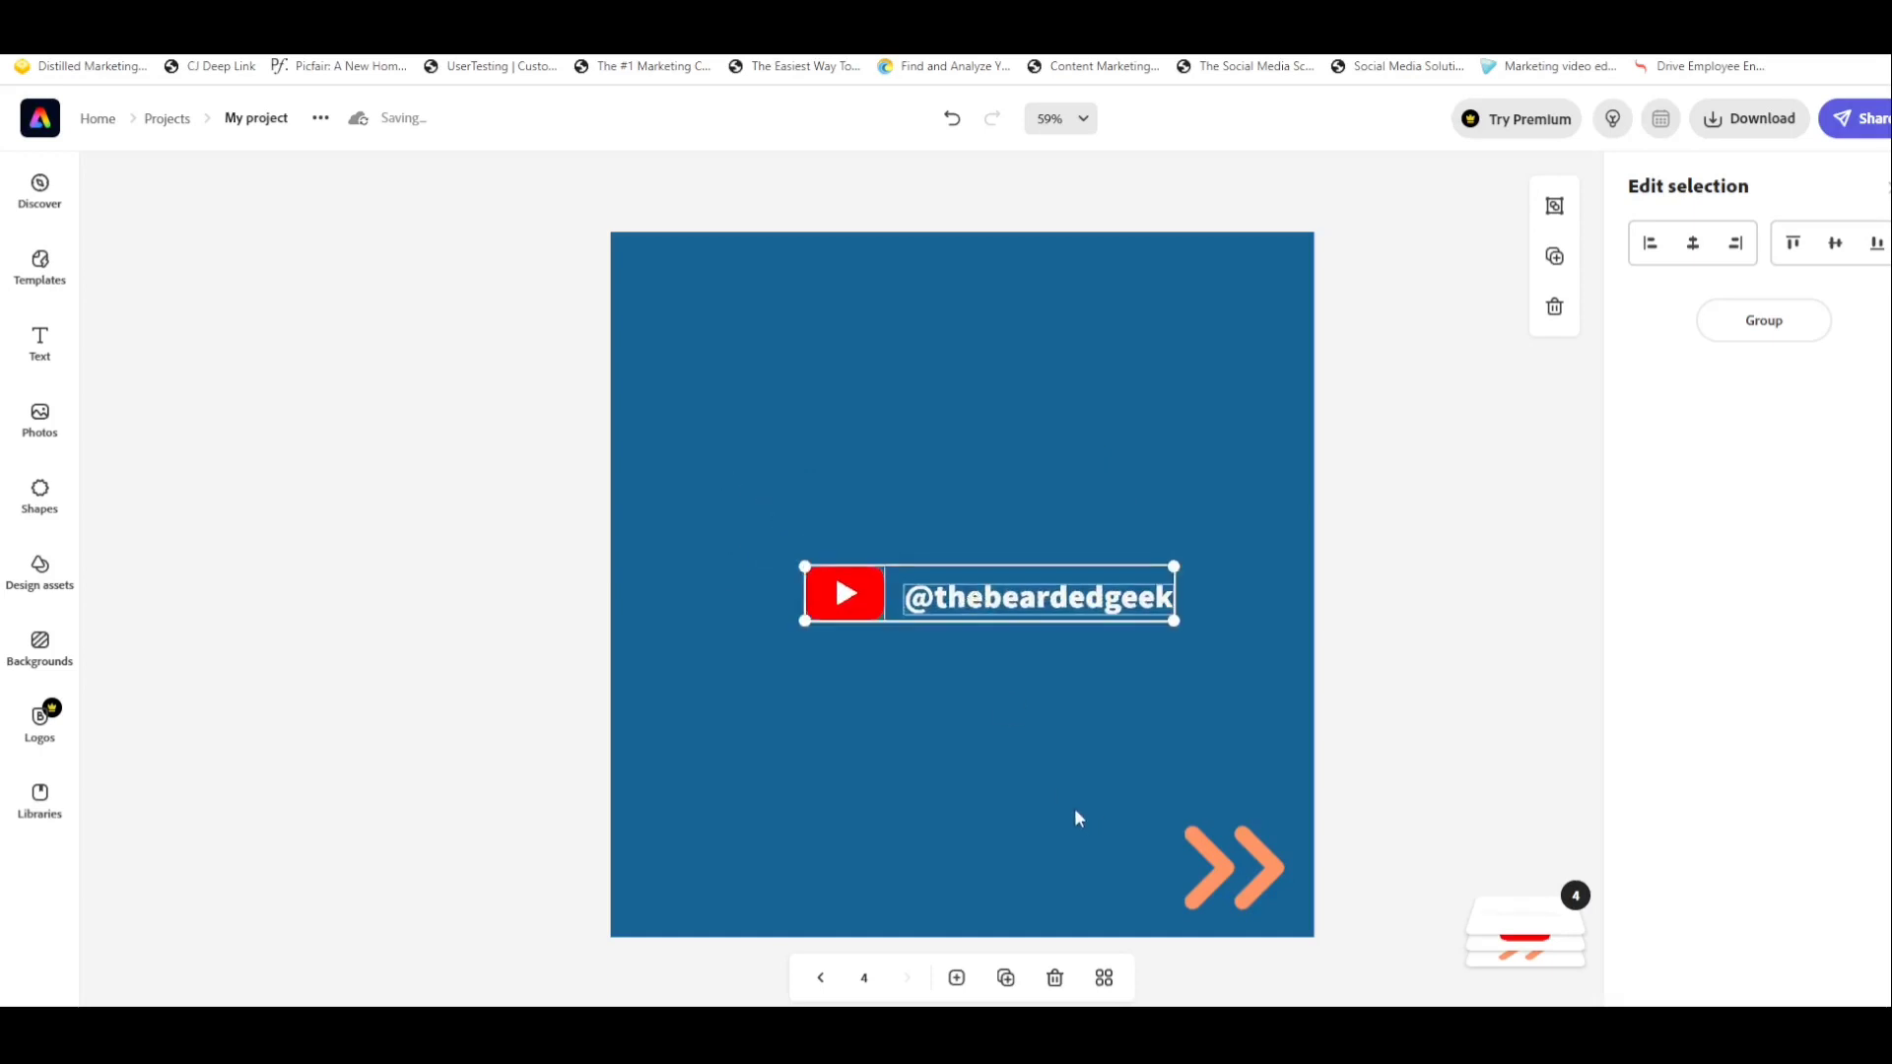
{"action": "left_click", "coordinate": [1224, 853]}
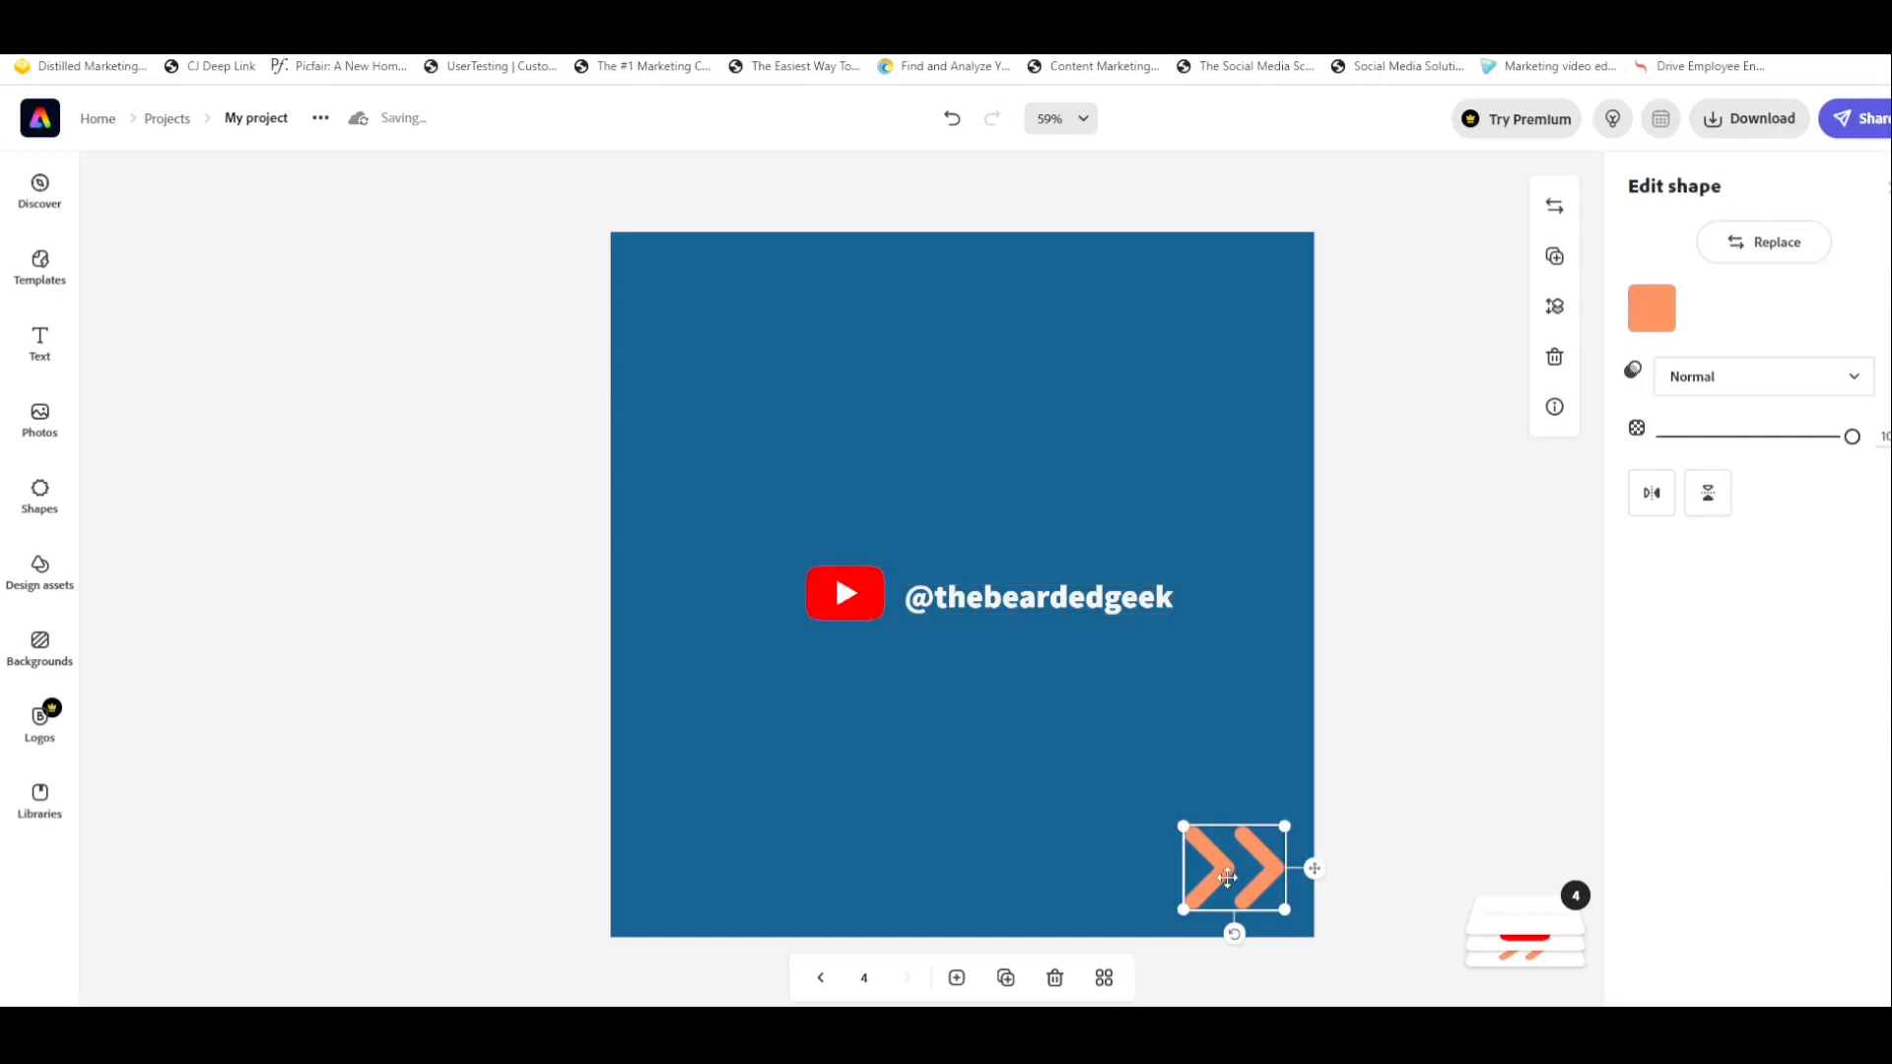
{"action": "key", "text": "Delete"}
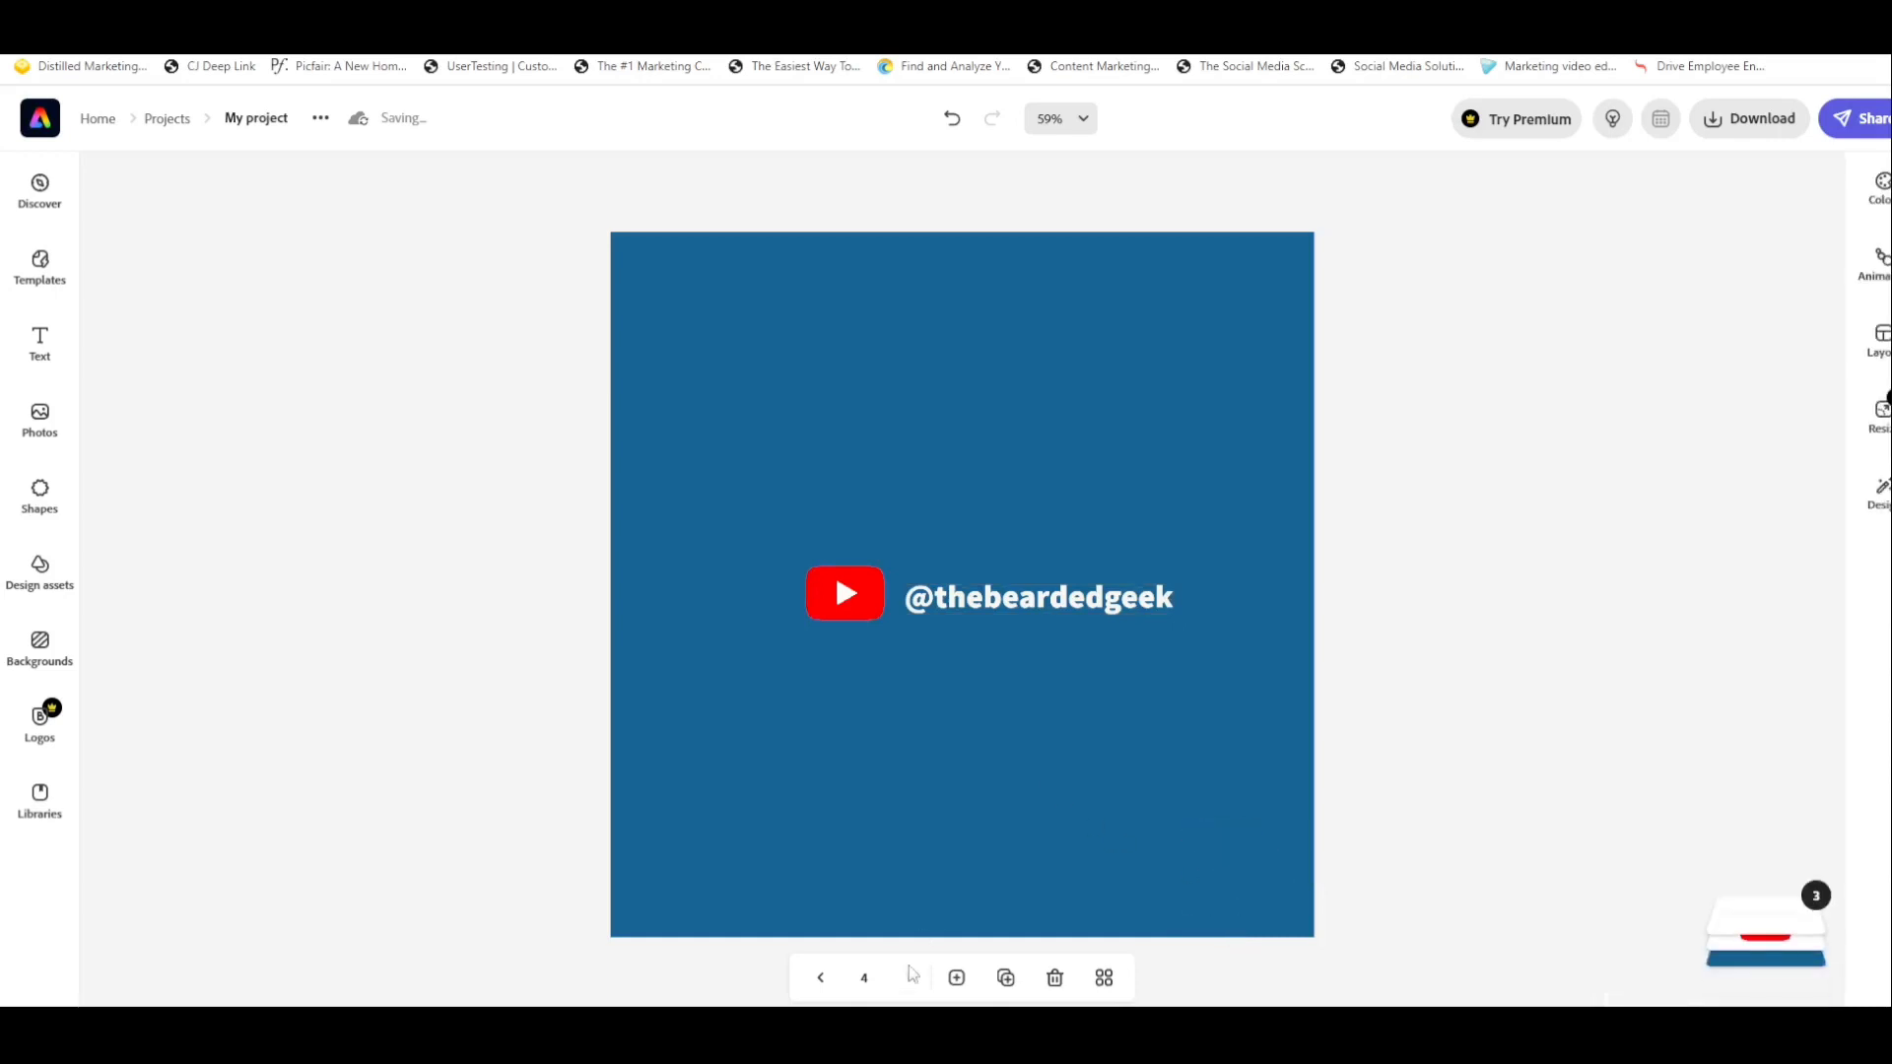
Review all four carousel pages from the title page to the closing page
{"action": "left_click", "coordinate": [819, 980]}
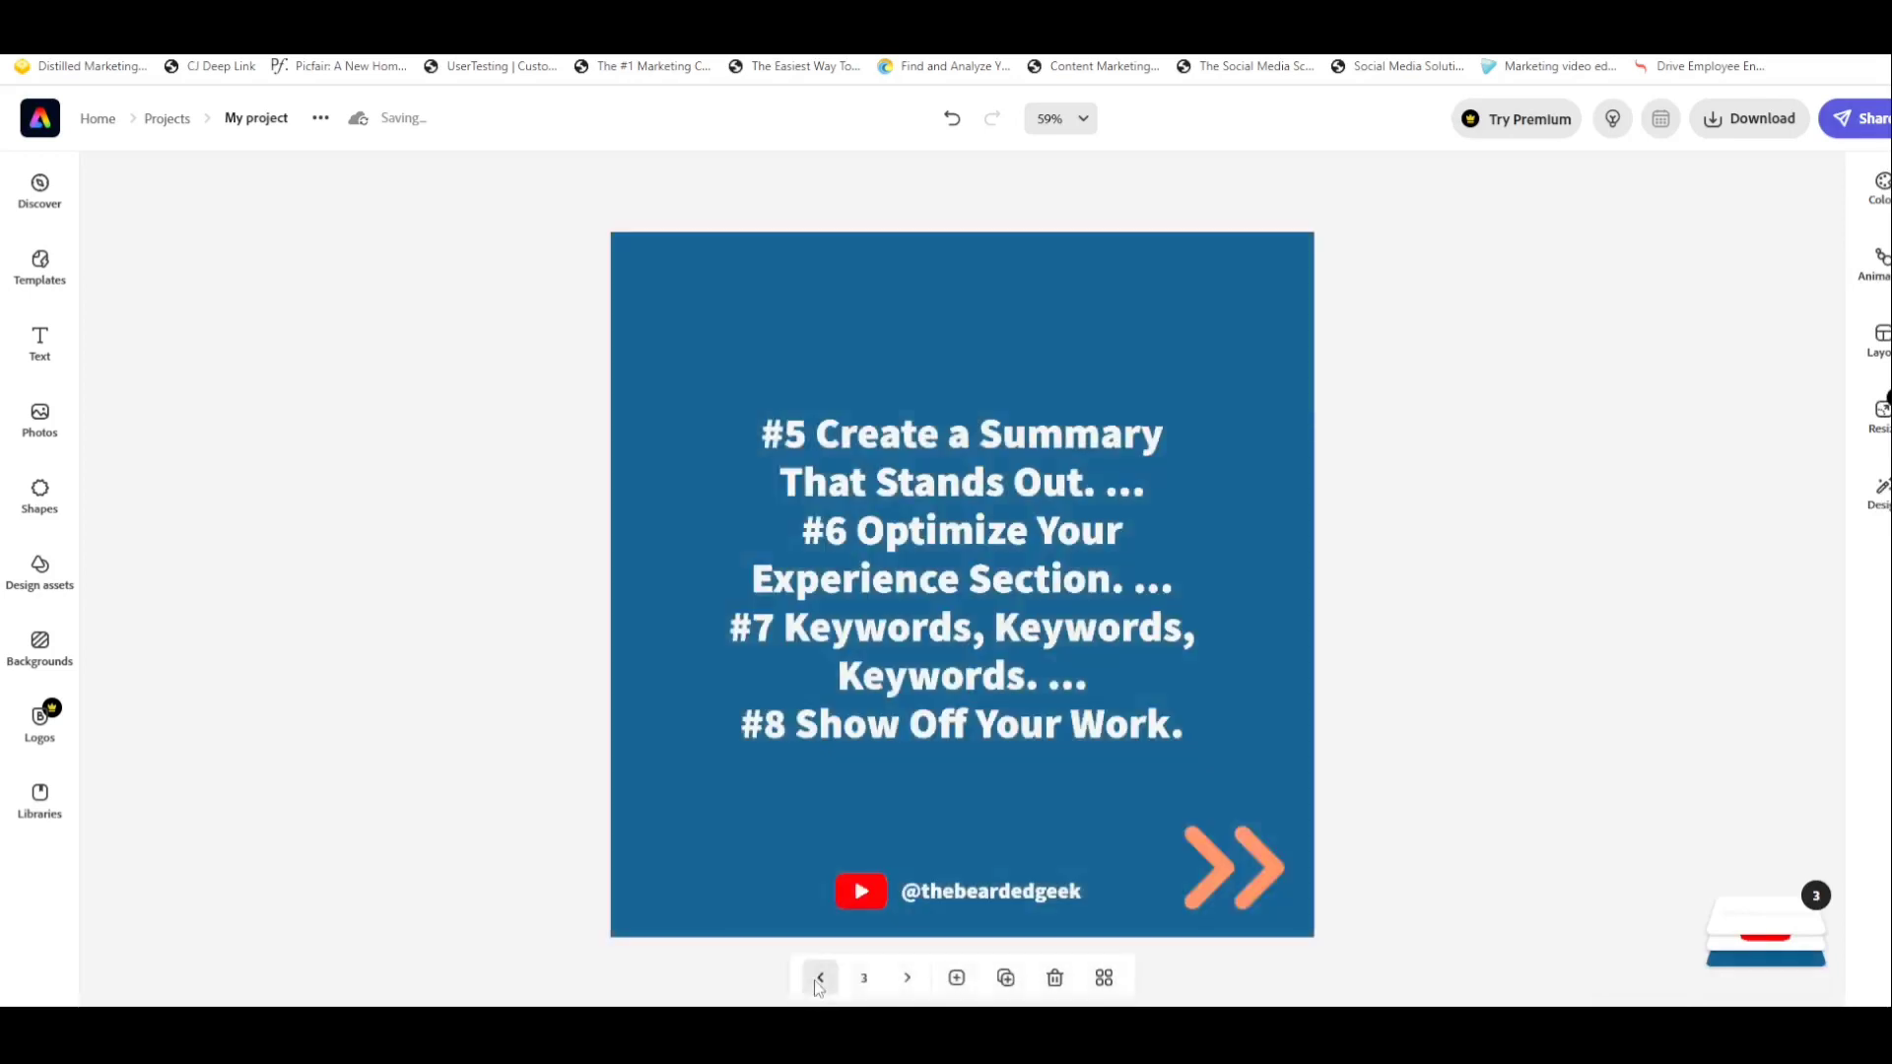
{"action": "left_click", "coordinate": [819, 981]}
{"action": "left_click", "coordinate": [819, 980]}
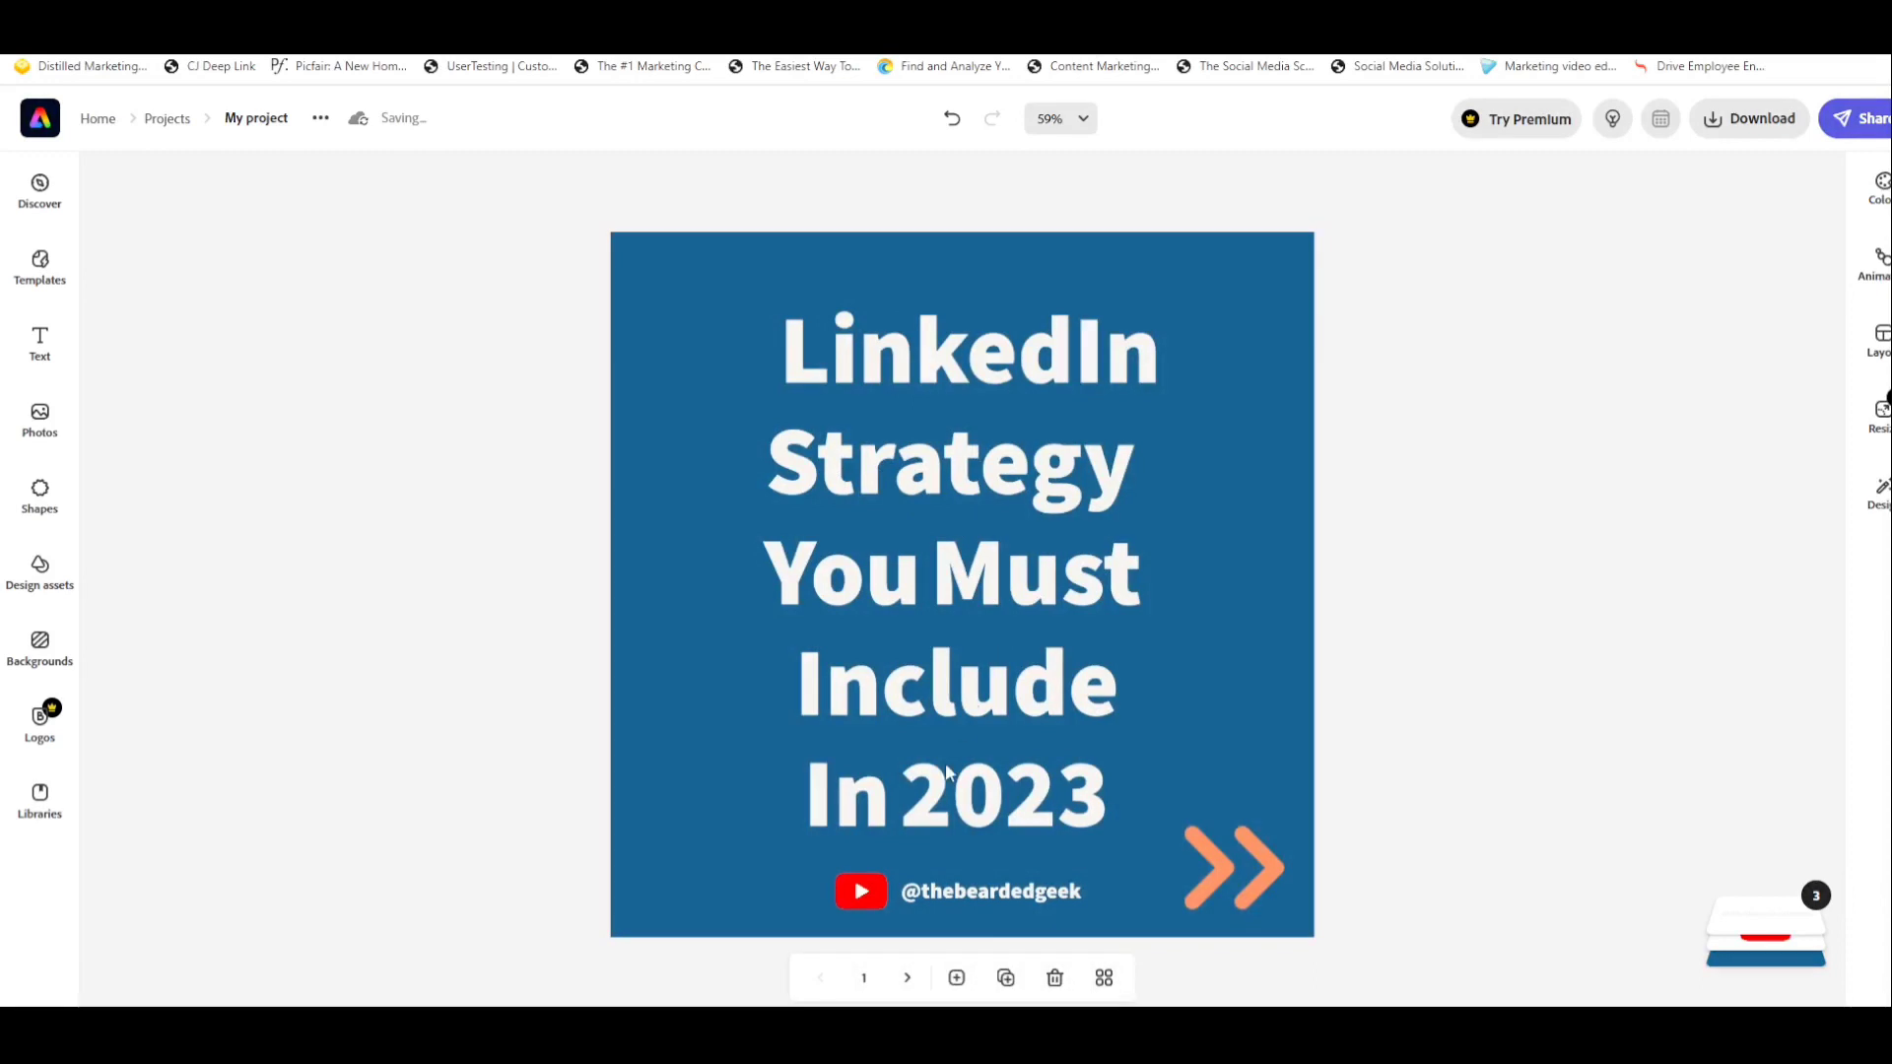
{"action": "left_click", "coordinate": [907, 981]}
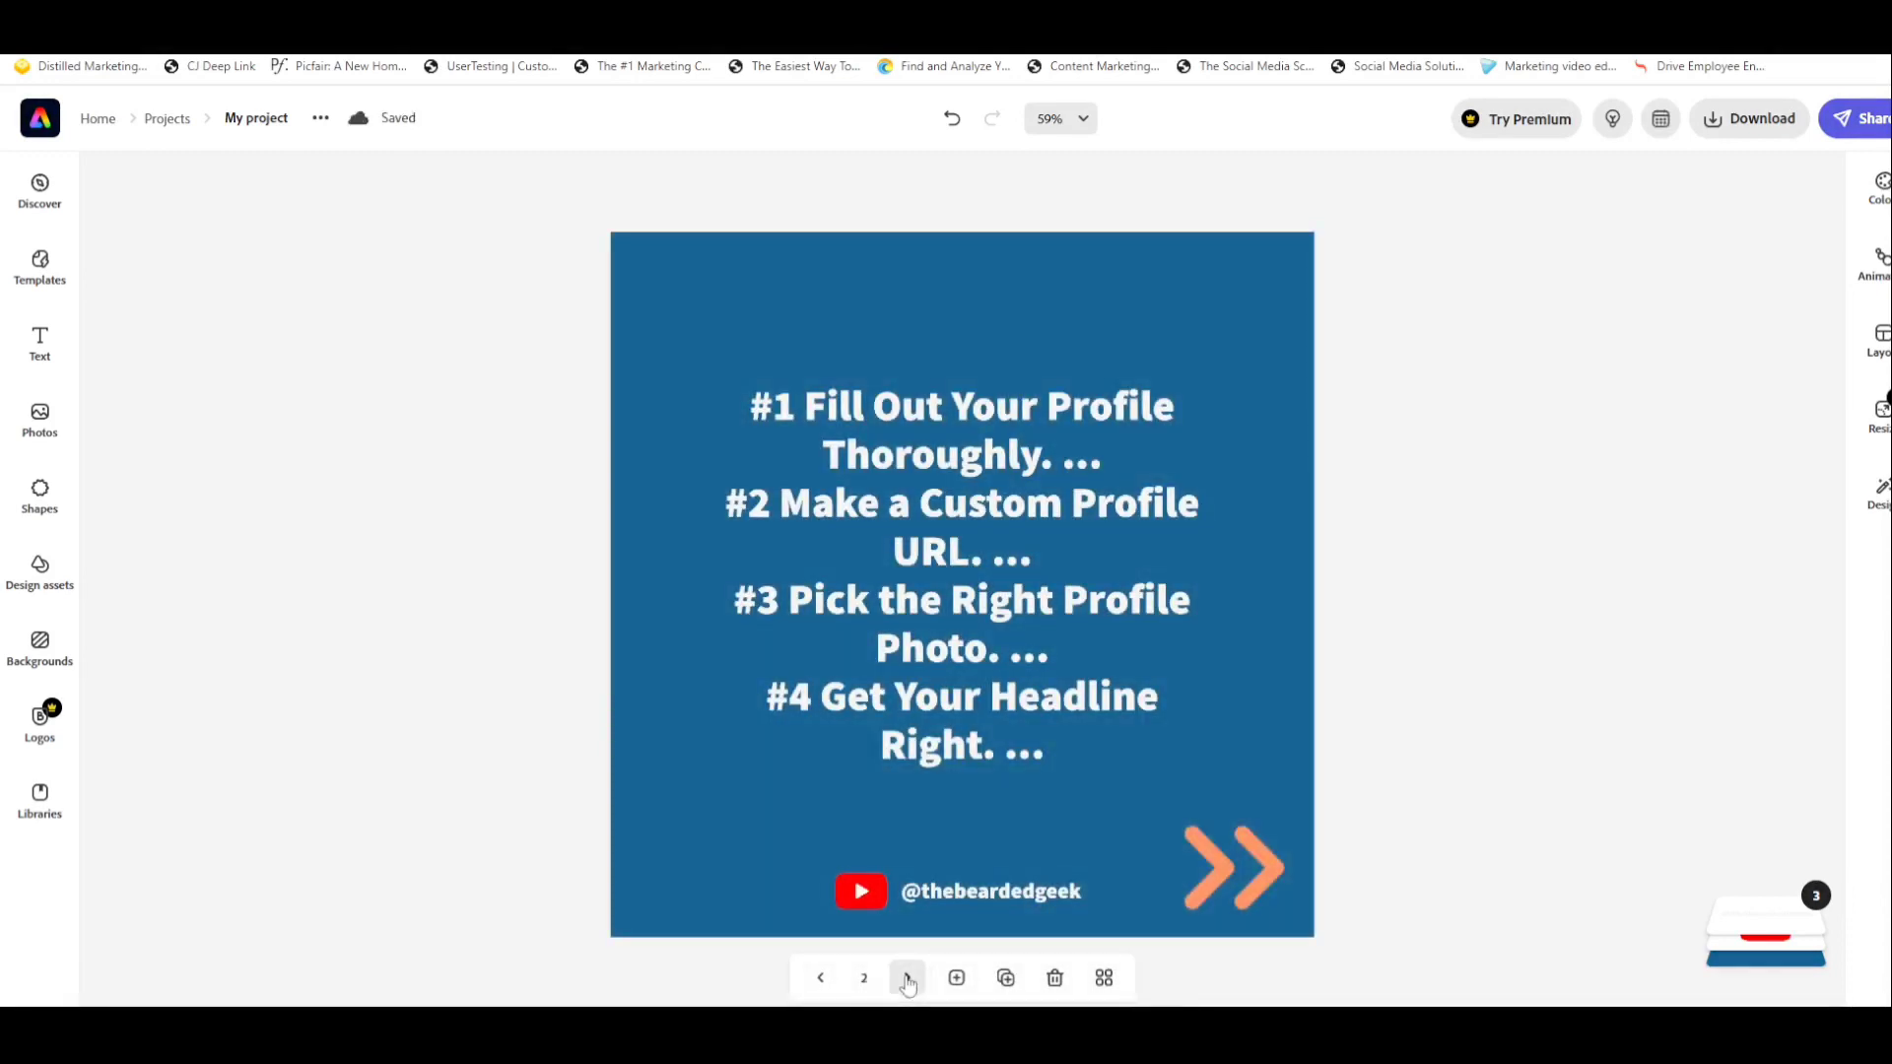
{"action": "left_click", "coordinate": [907, 980]}
{"action": "left_click", "coordinate": [908, 981]}
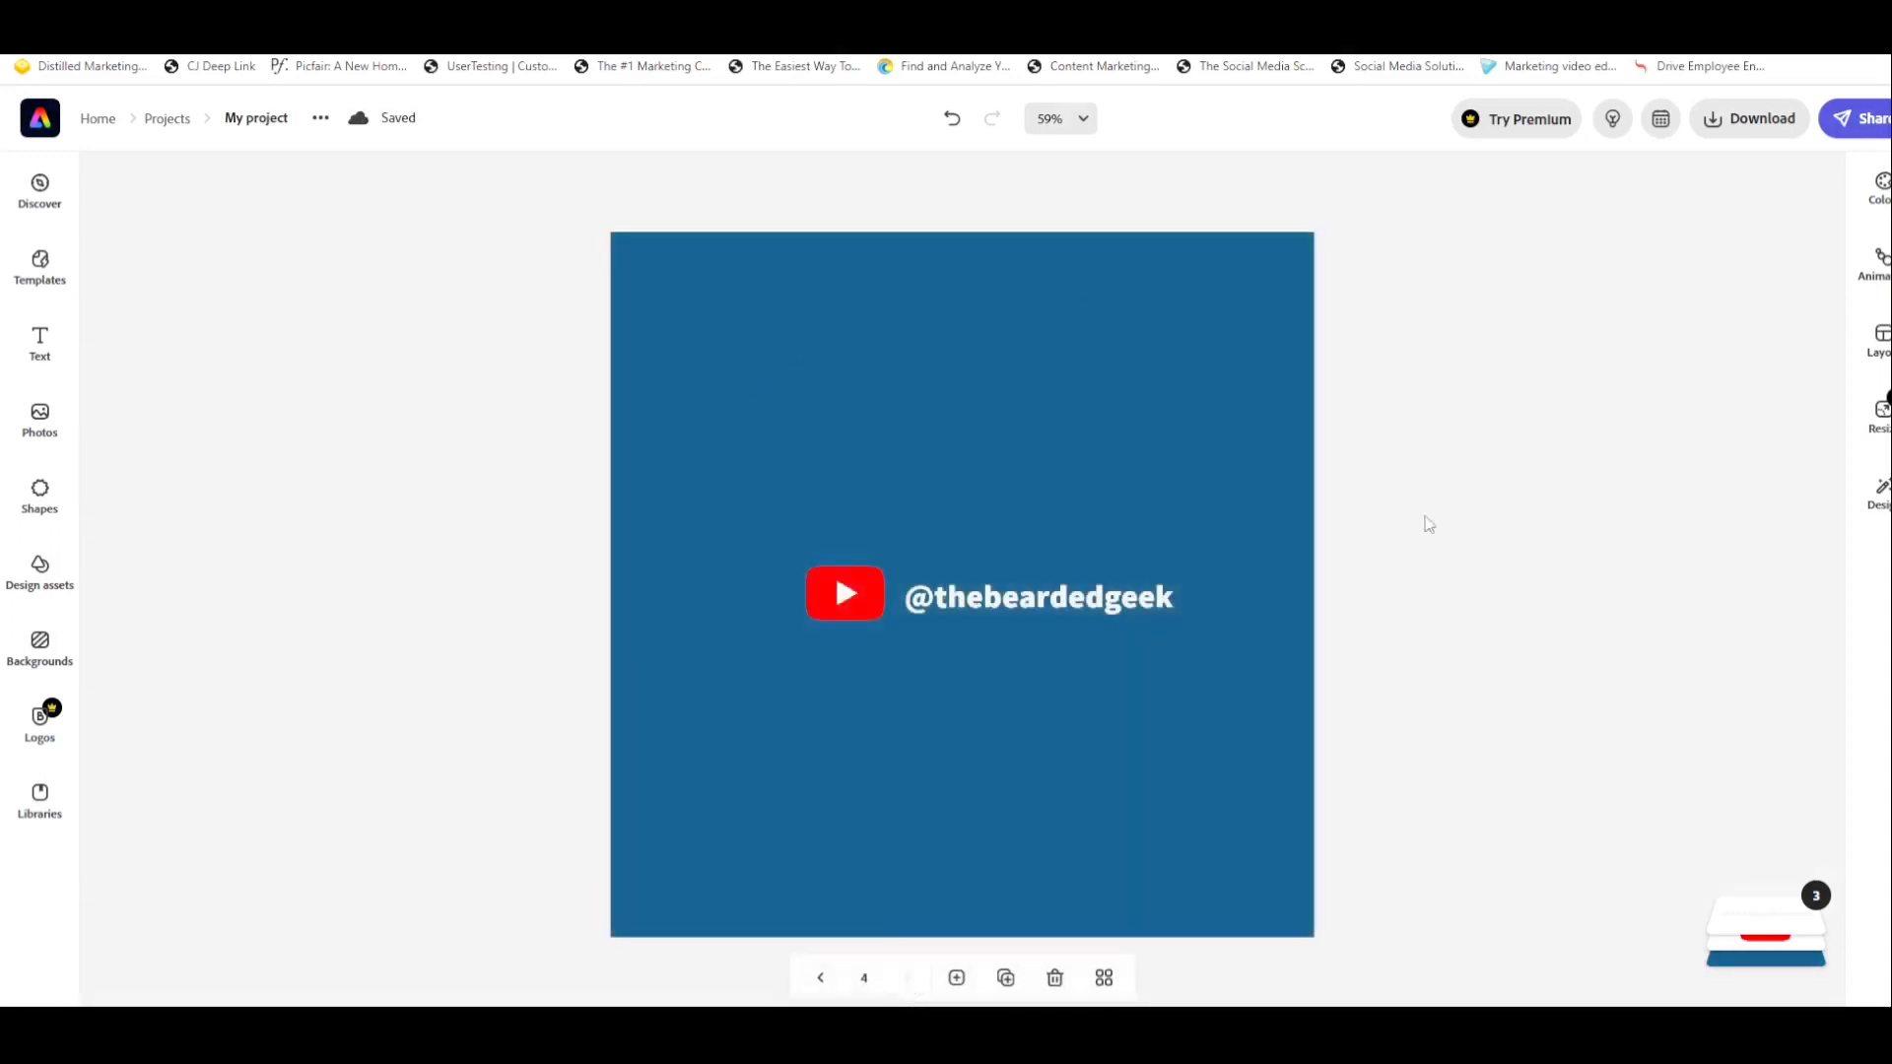
Download all pages of the project as a PDF
{"action": "left_click", "coordinate": [1743, 128]}
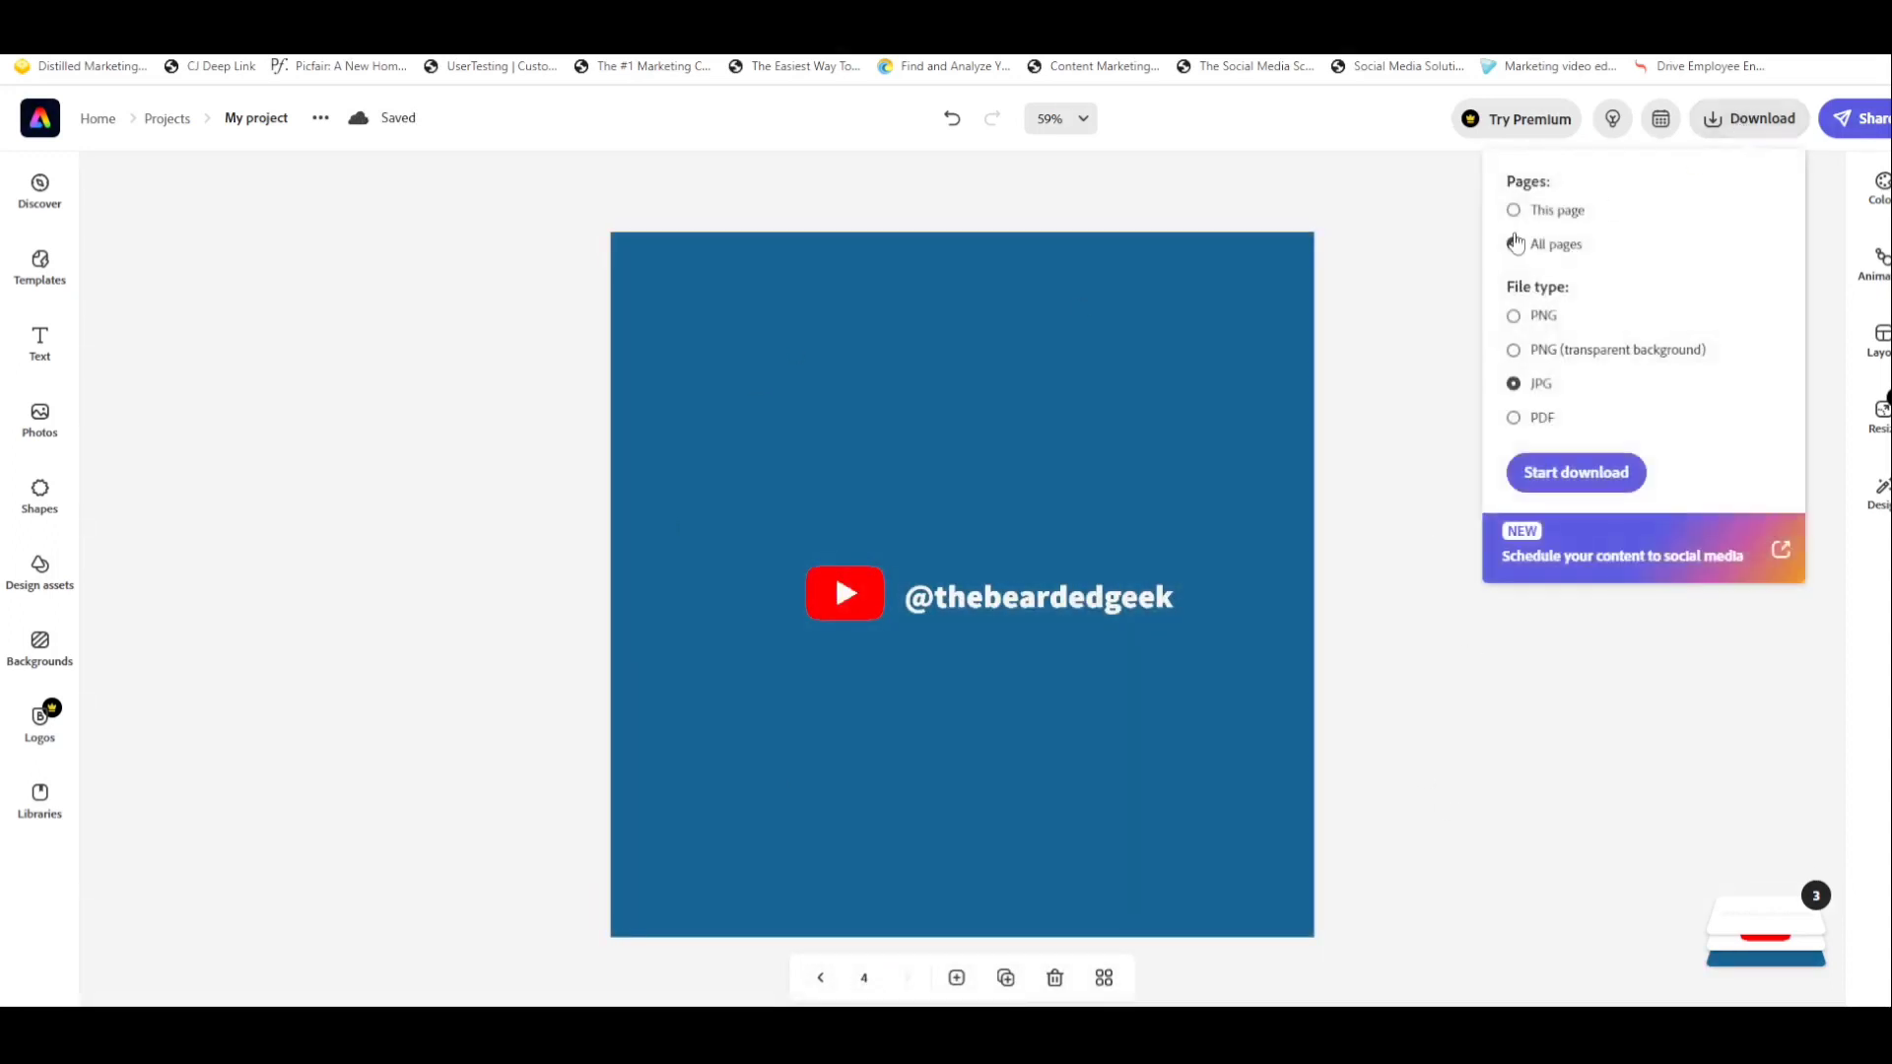
{"action": "left_click", "coordinate": [1539, 213]}
{"action": "left_click", "coordinate": [1514, 247]}
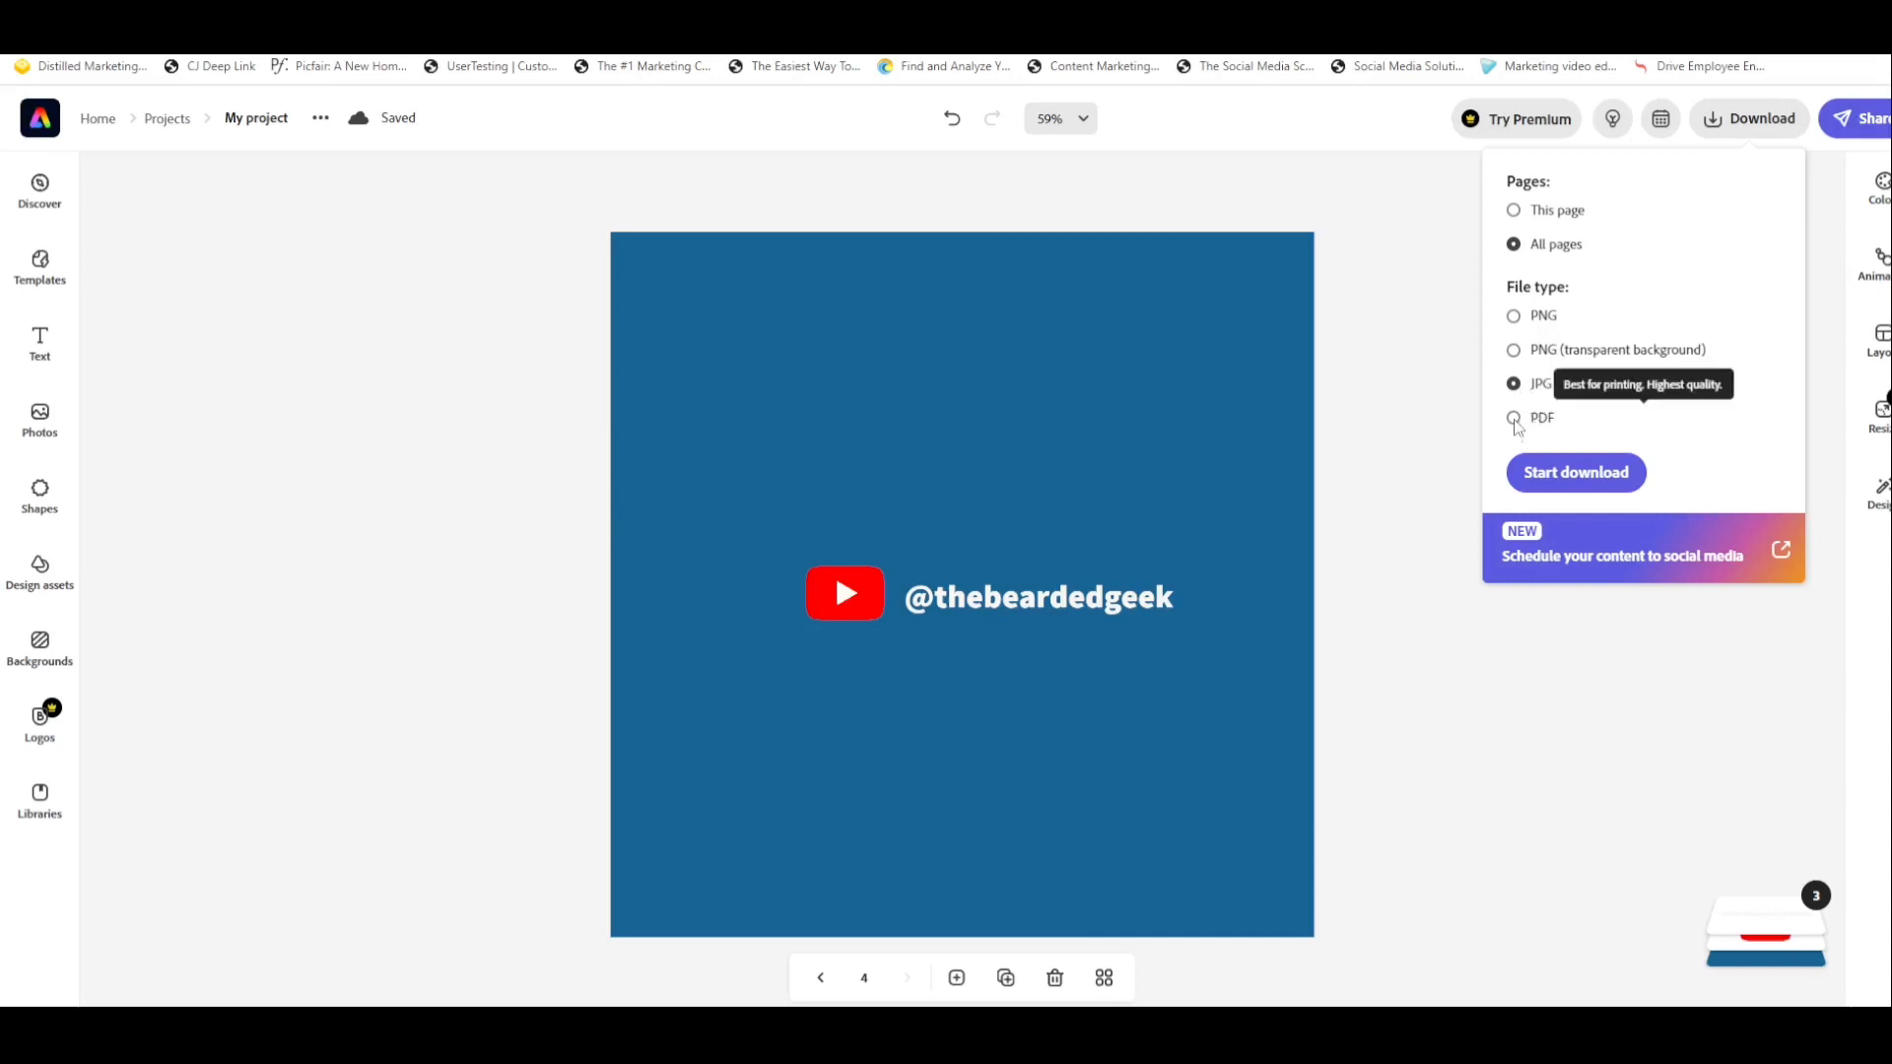
{"action": "left_click", "coordinate": [1515, 419]}
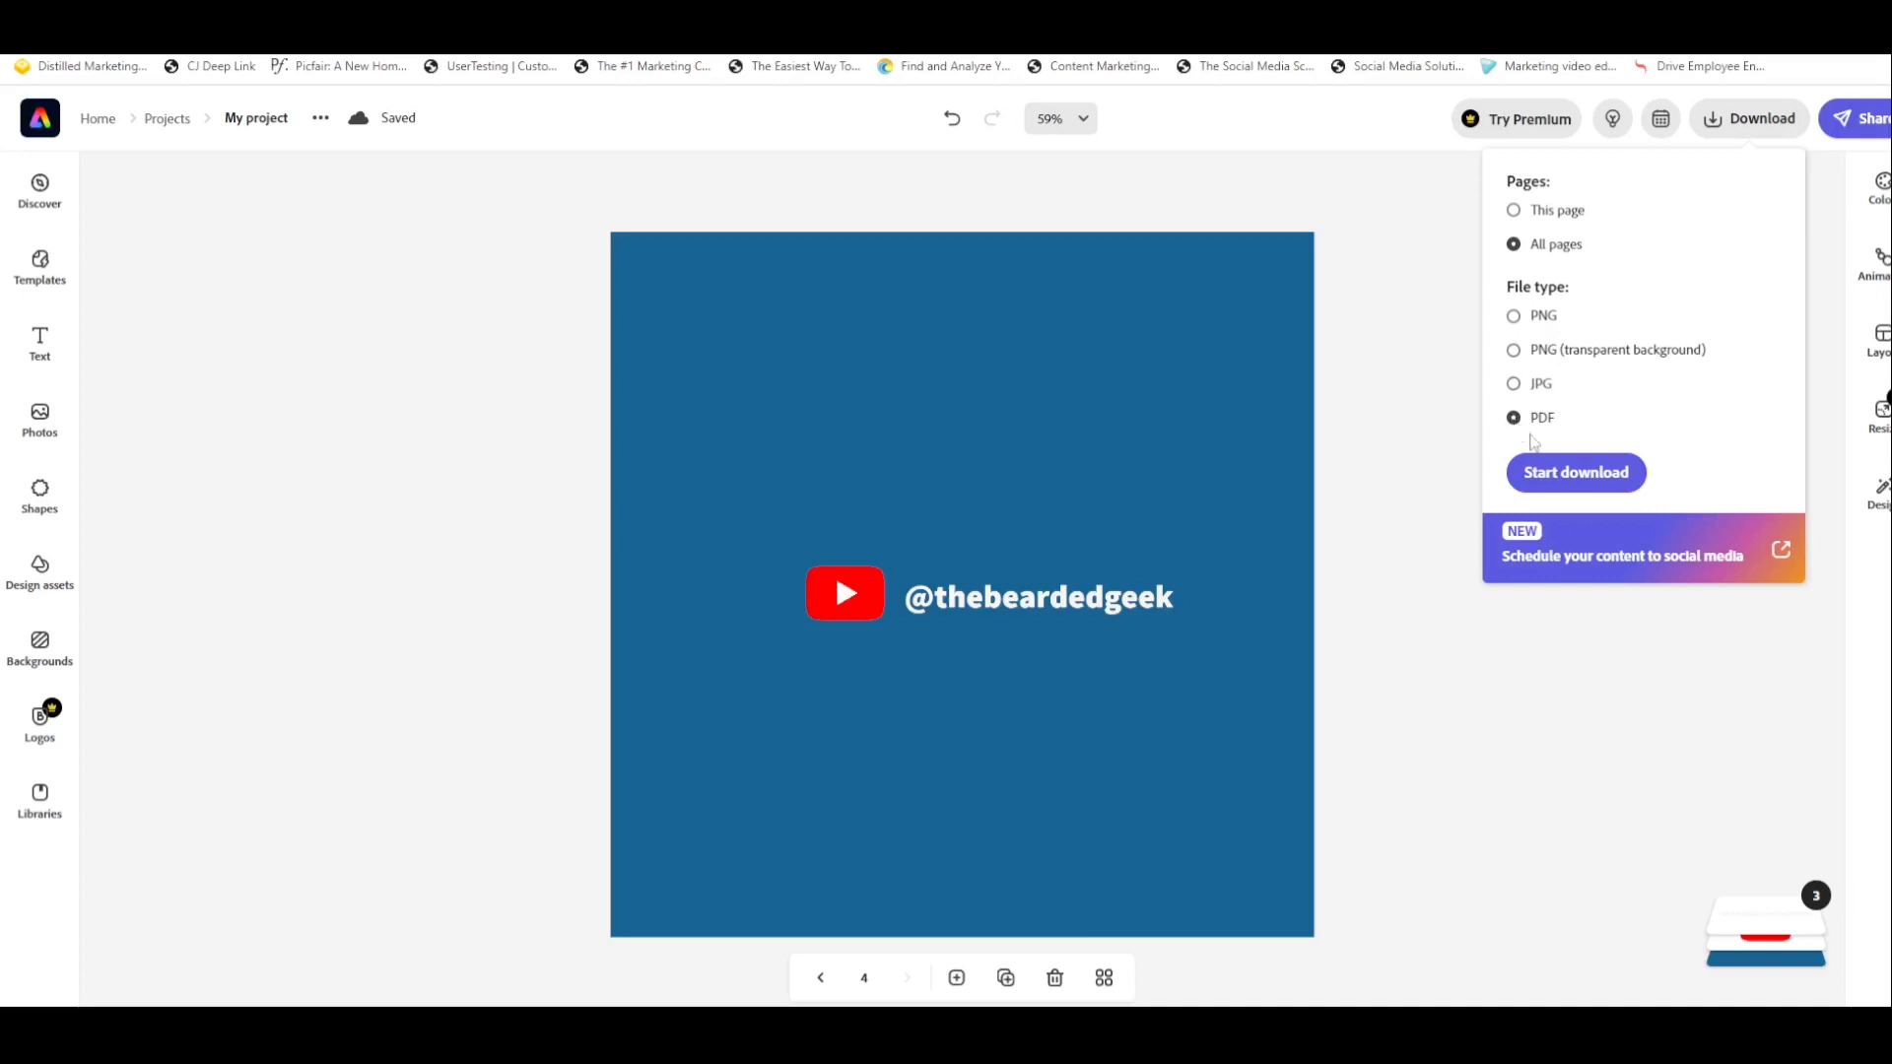
{"action": "left_click", "coordinate": [1568, 477]}
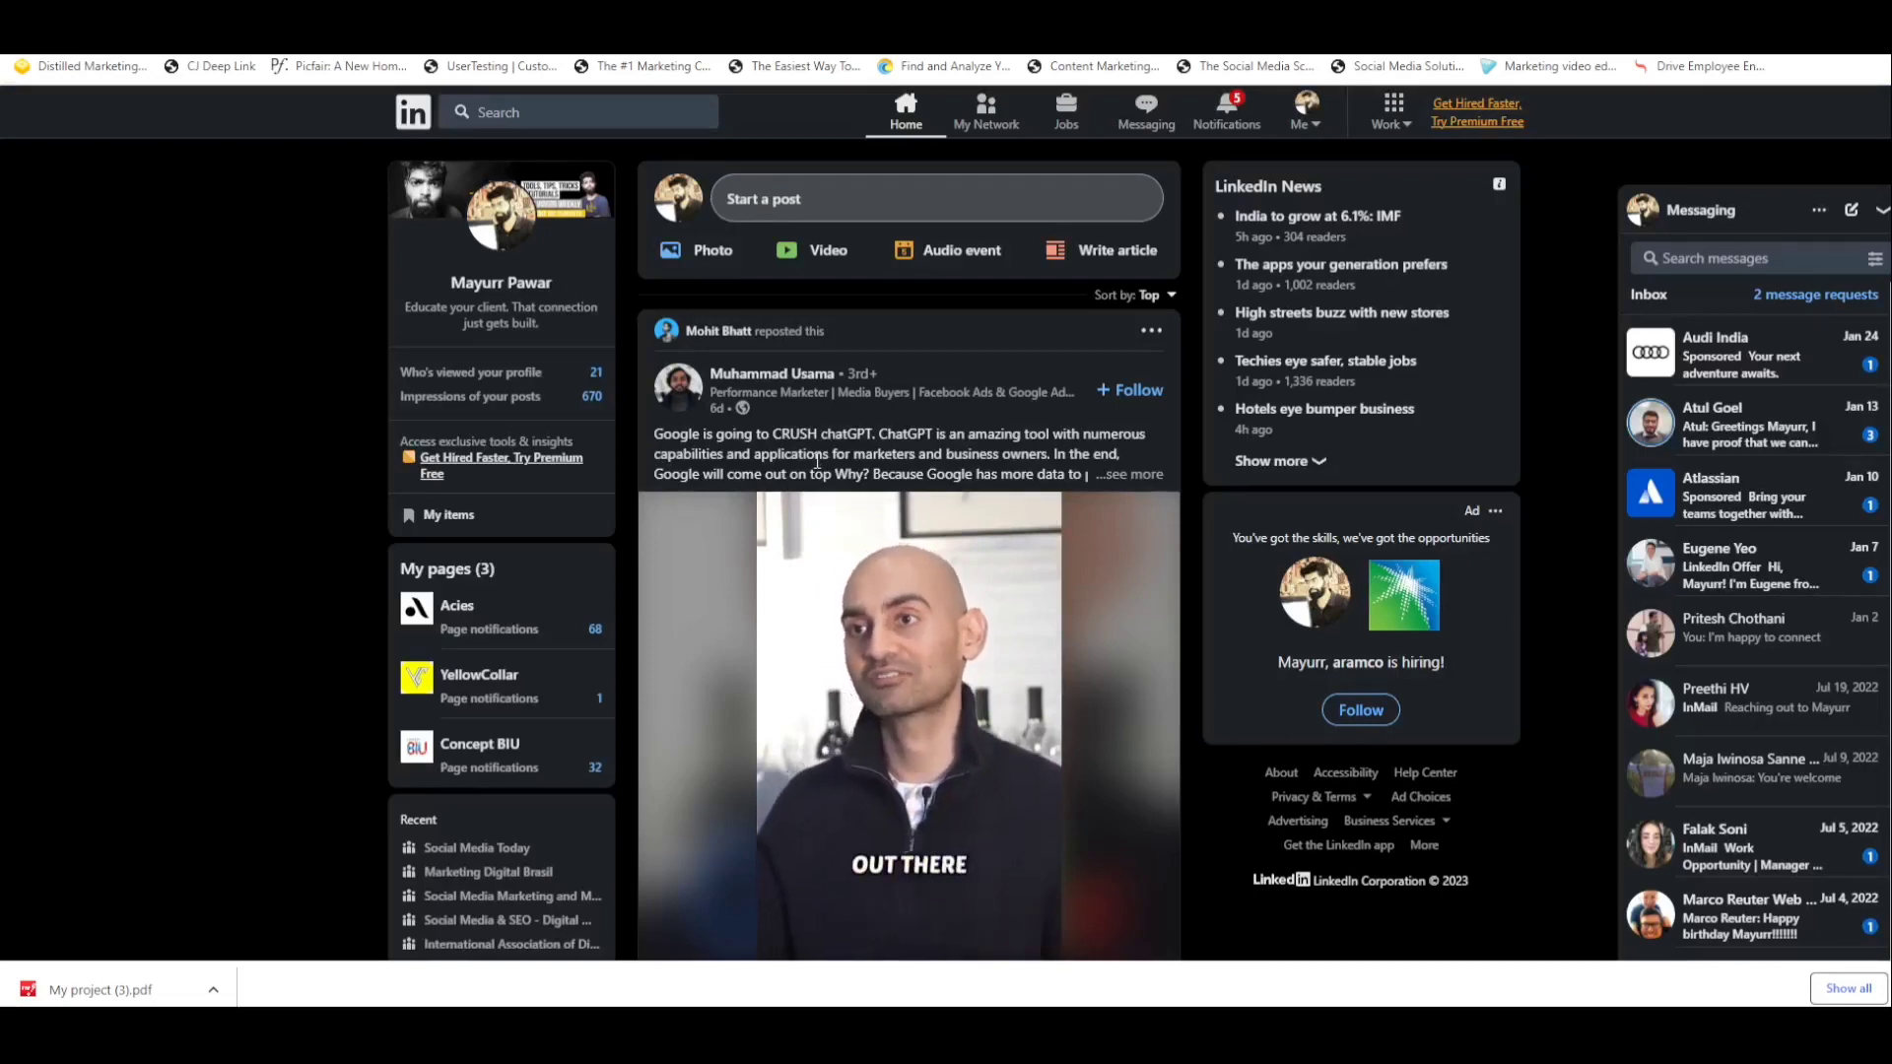
Switch to LinkedIn, start a new post, and attach the My project (3) PDF as a document
{"action": "left_click", "coordinate": [783, 204]}
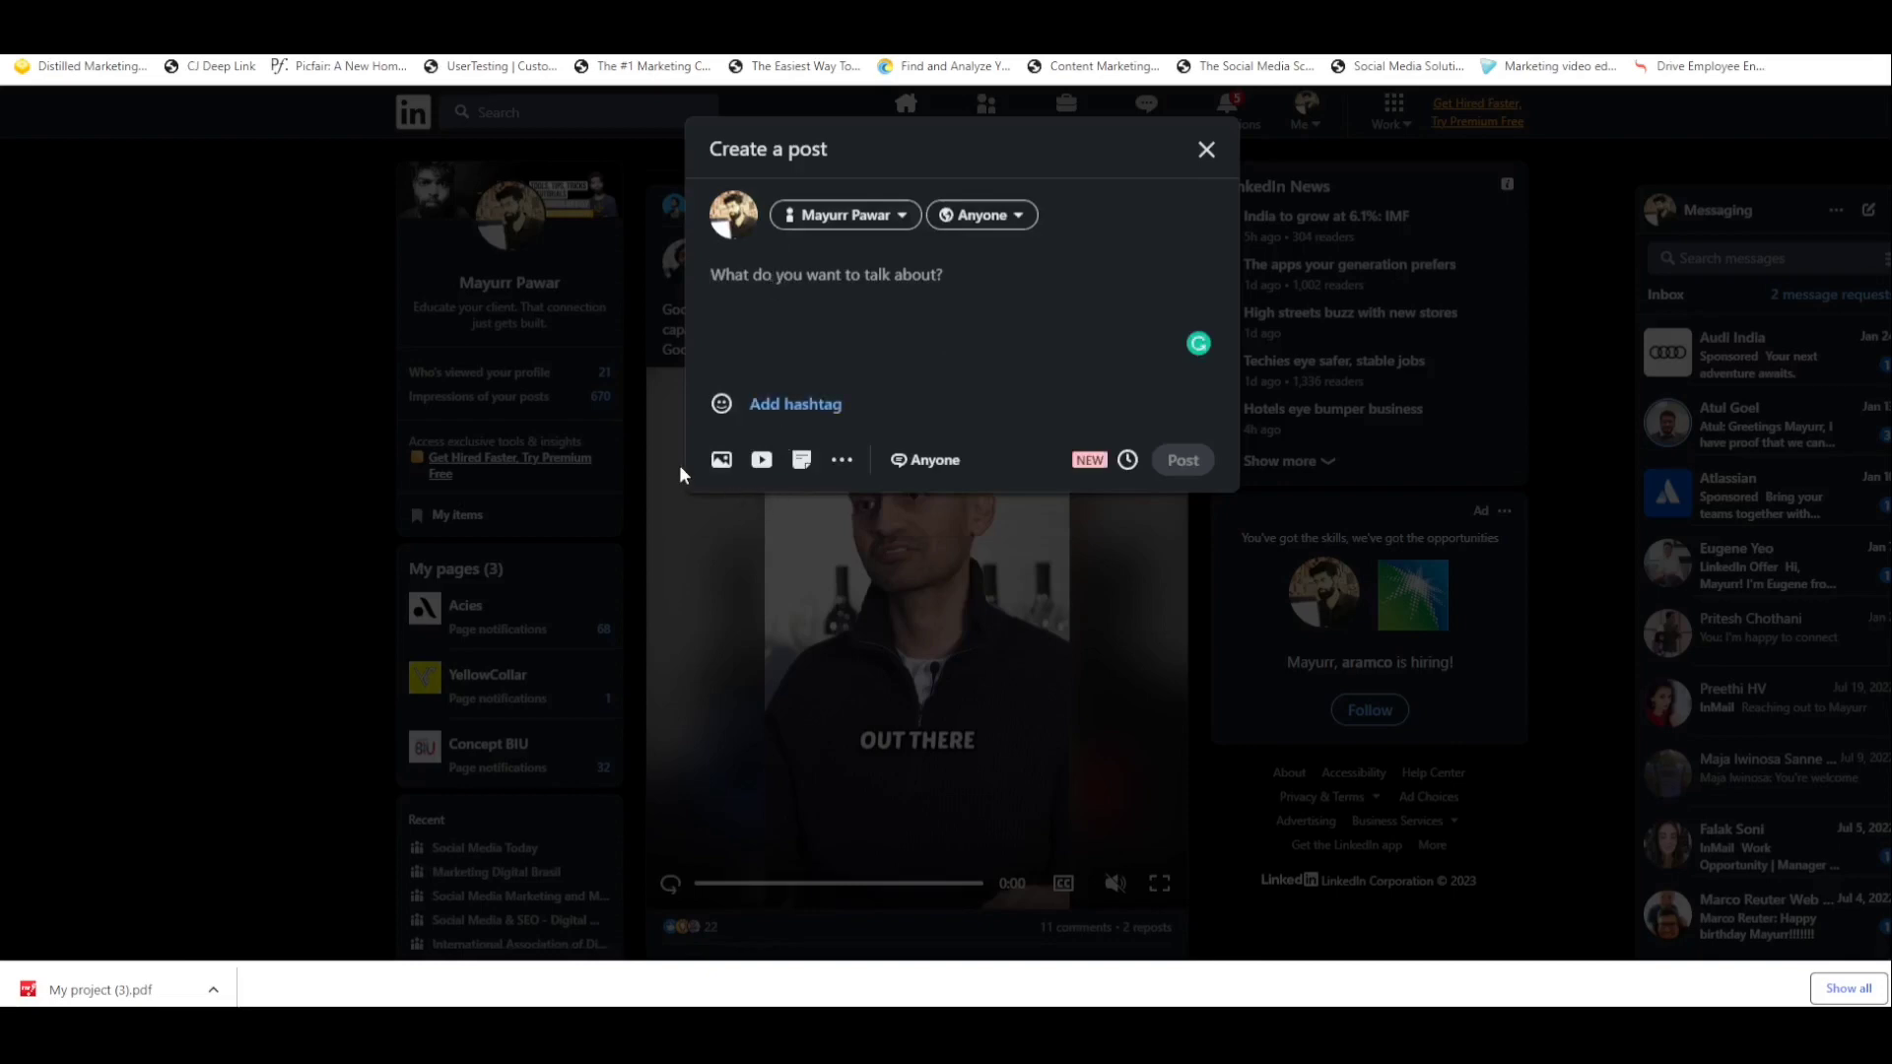
{"action": "left_click", "coordinate": [801, 461]}
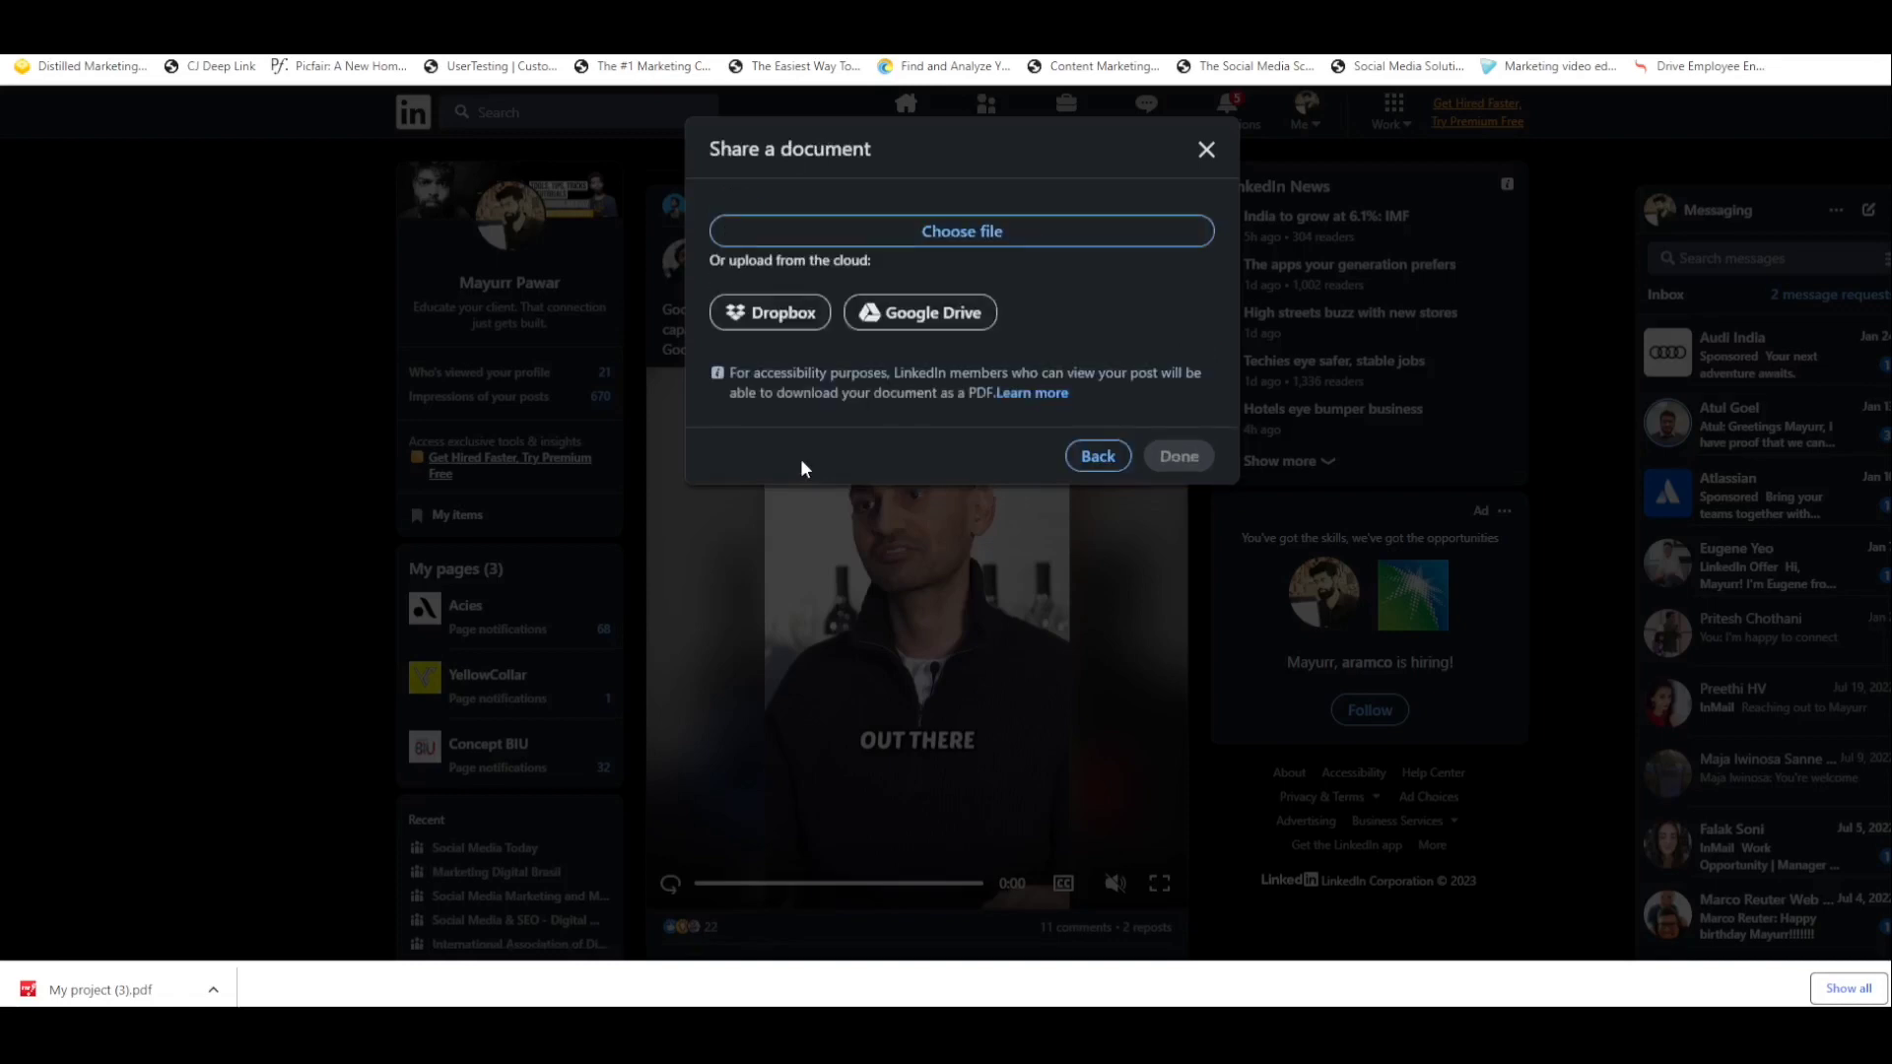
{"action": "left_click", "coordinate": [951, 232]}
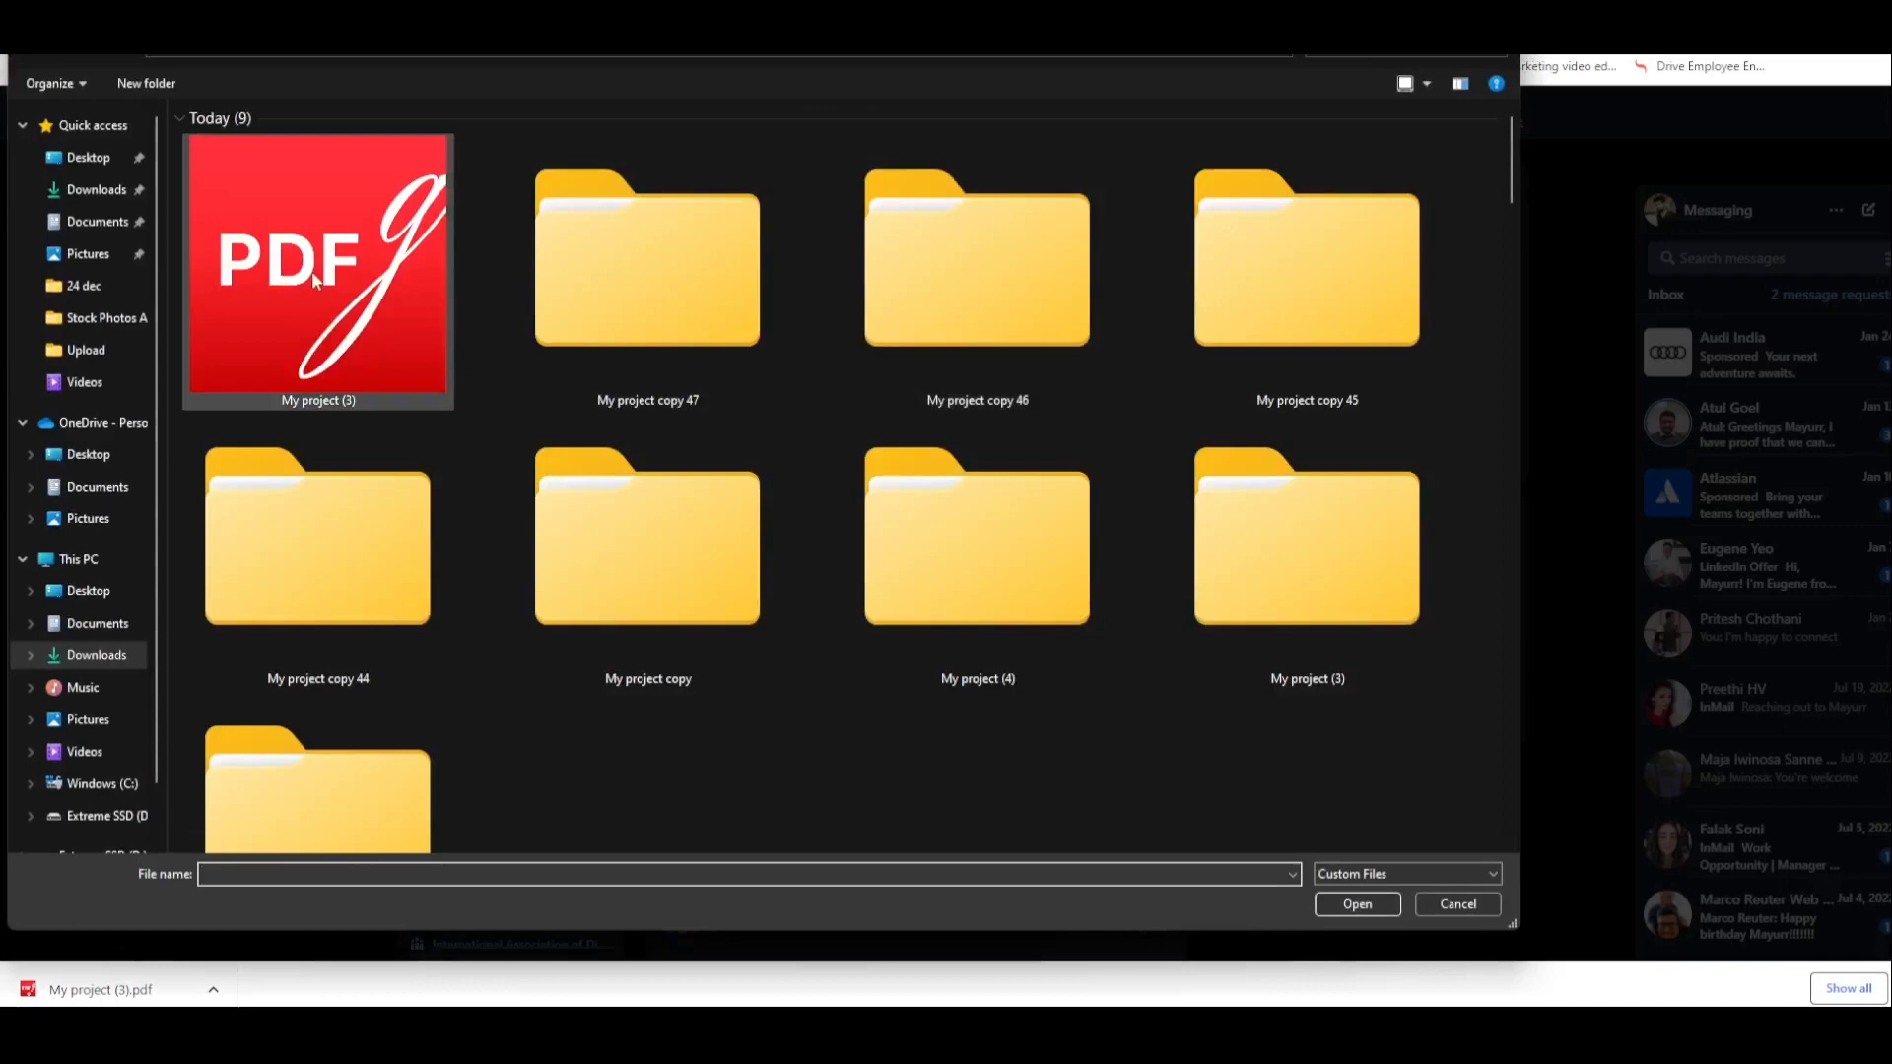
{"action": "left_click", "coordinate": [313, 281]}
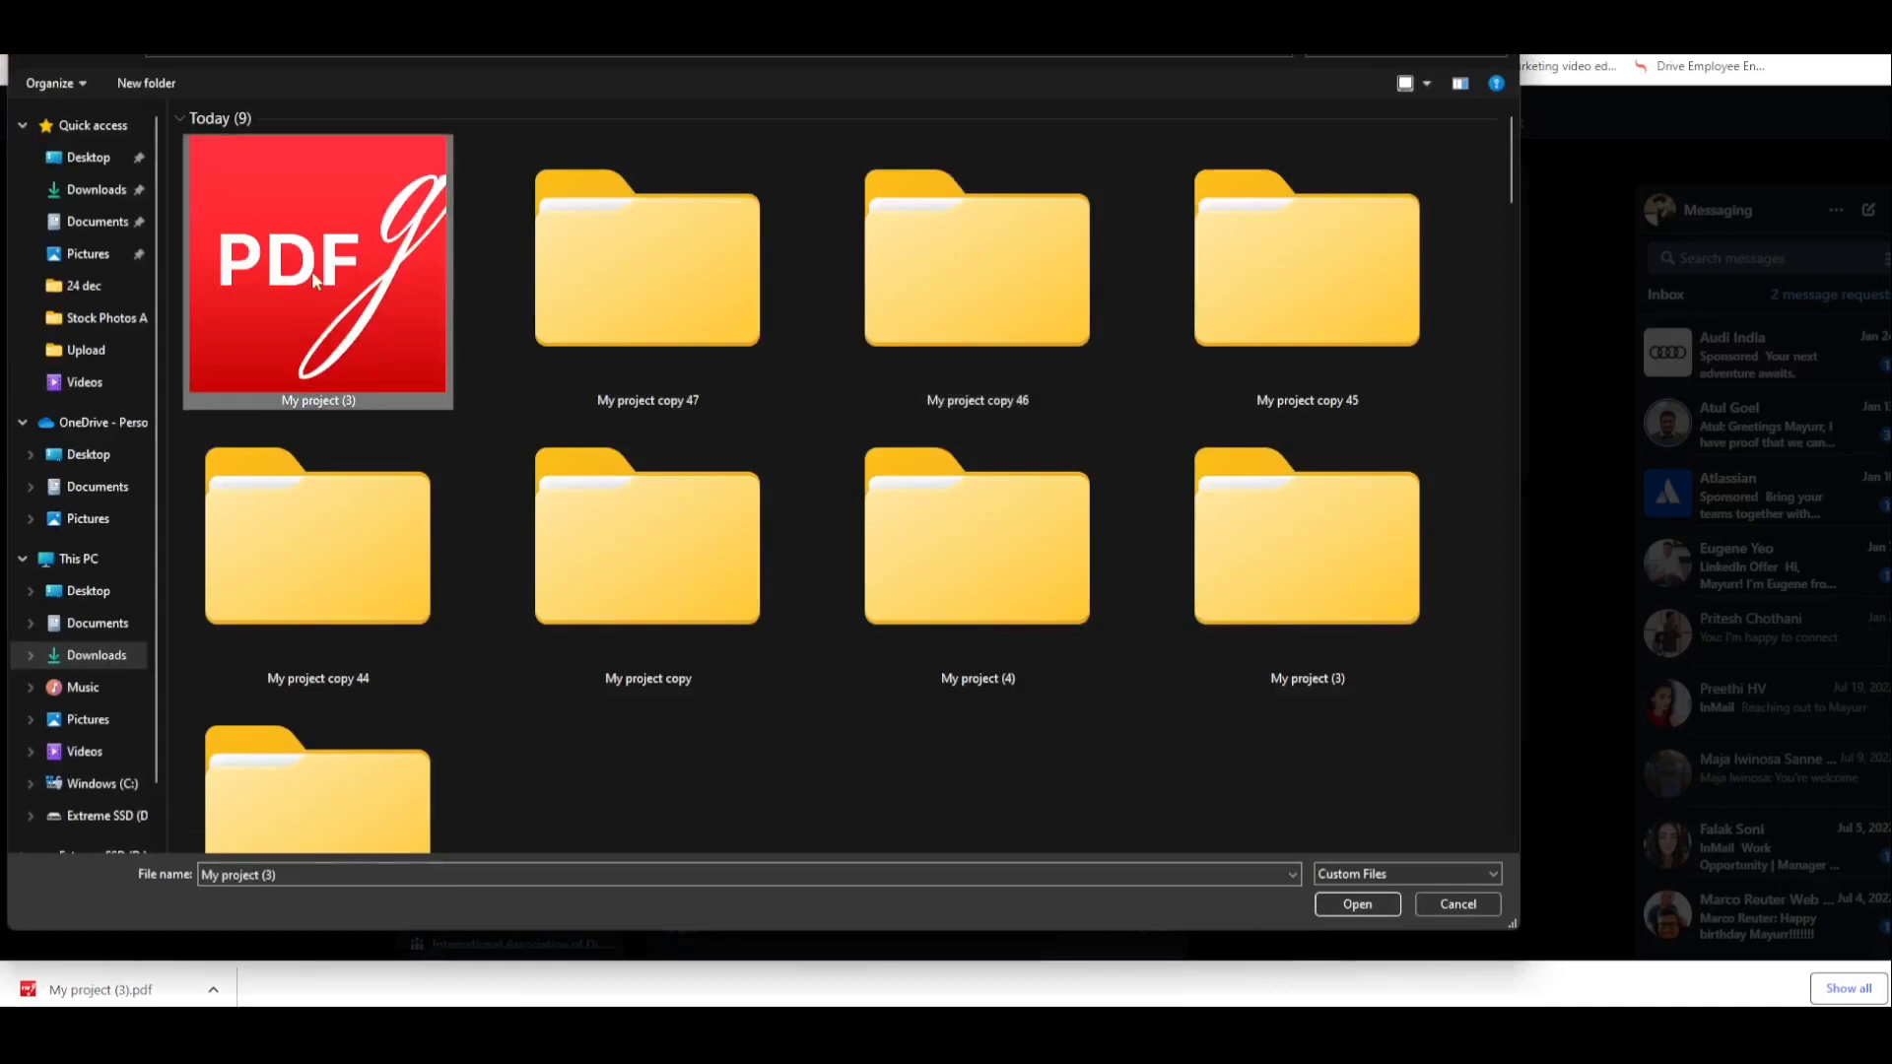
{"action": "left_click", "coordinate": [1369, 902]}
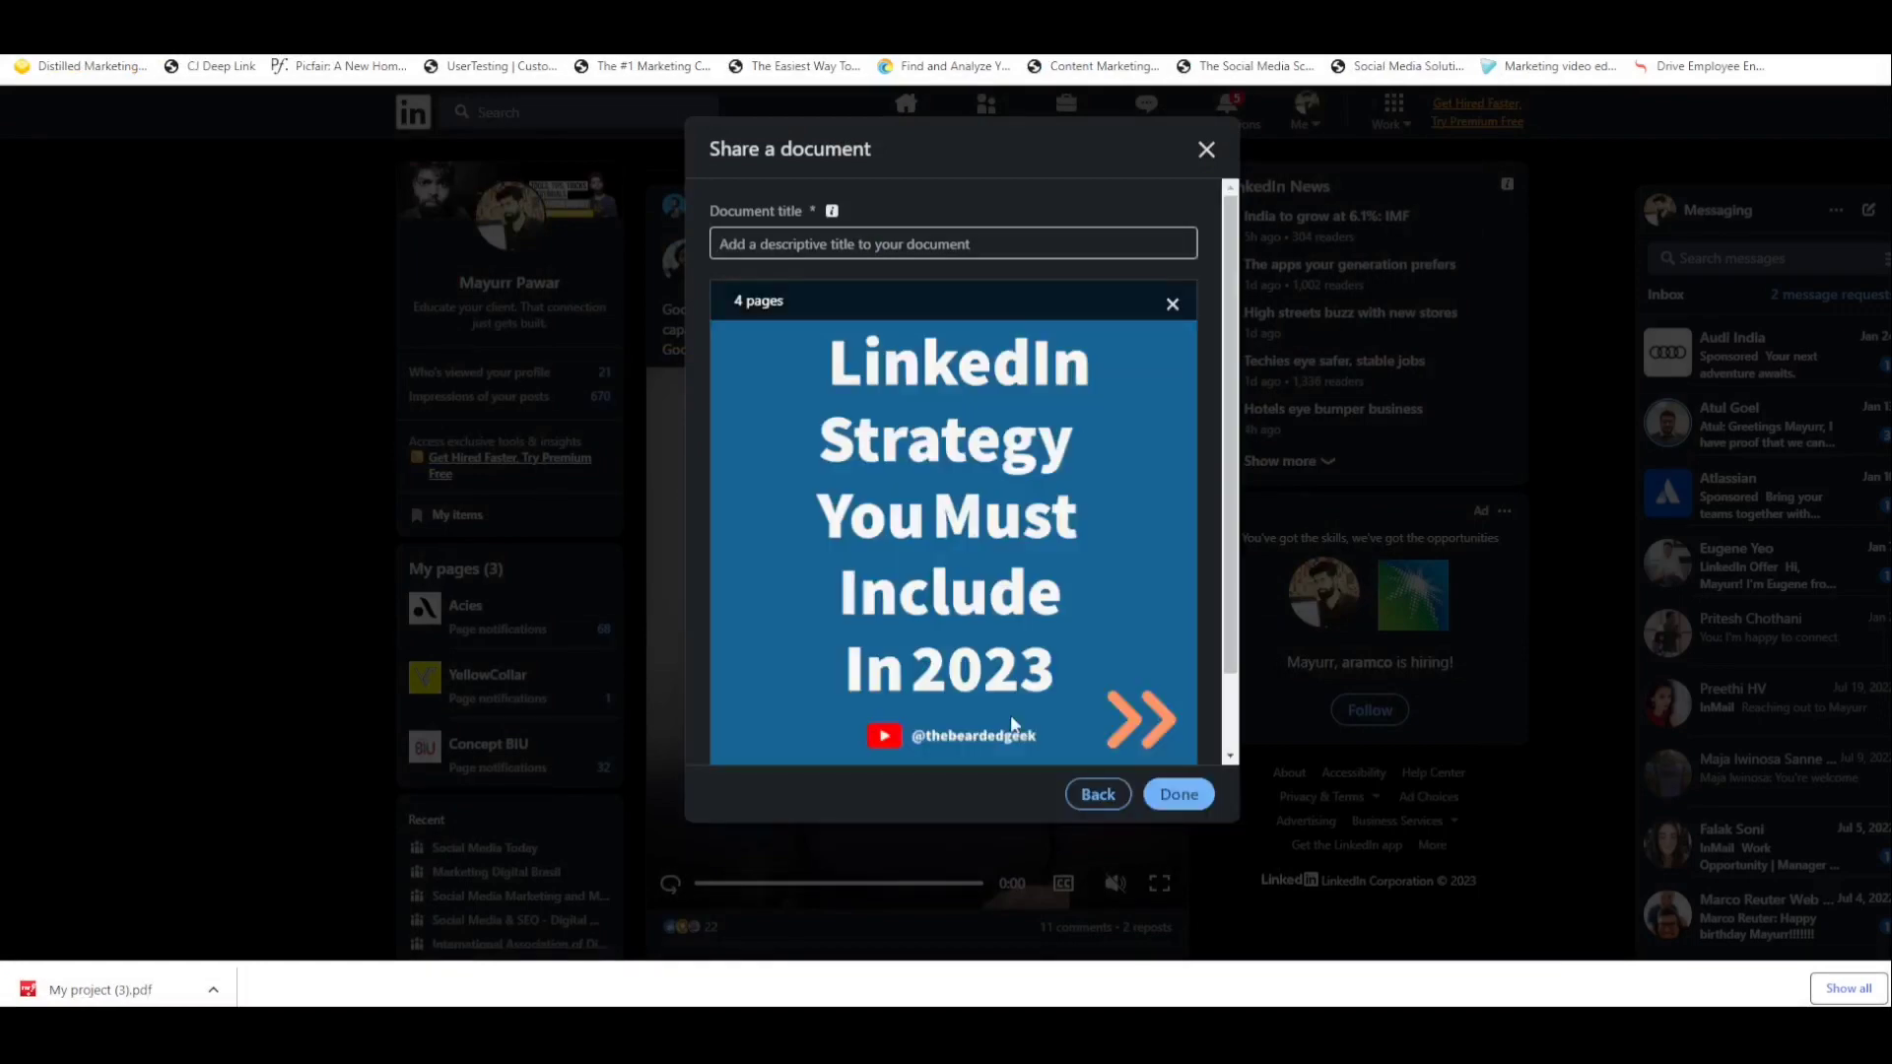
Page through the attached carousel document's preview and return to its title page
{"action": "mouse_move", "coordinate": [1133, 487]}
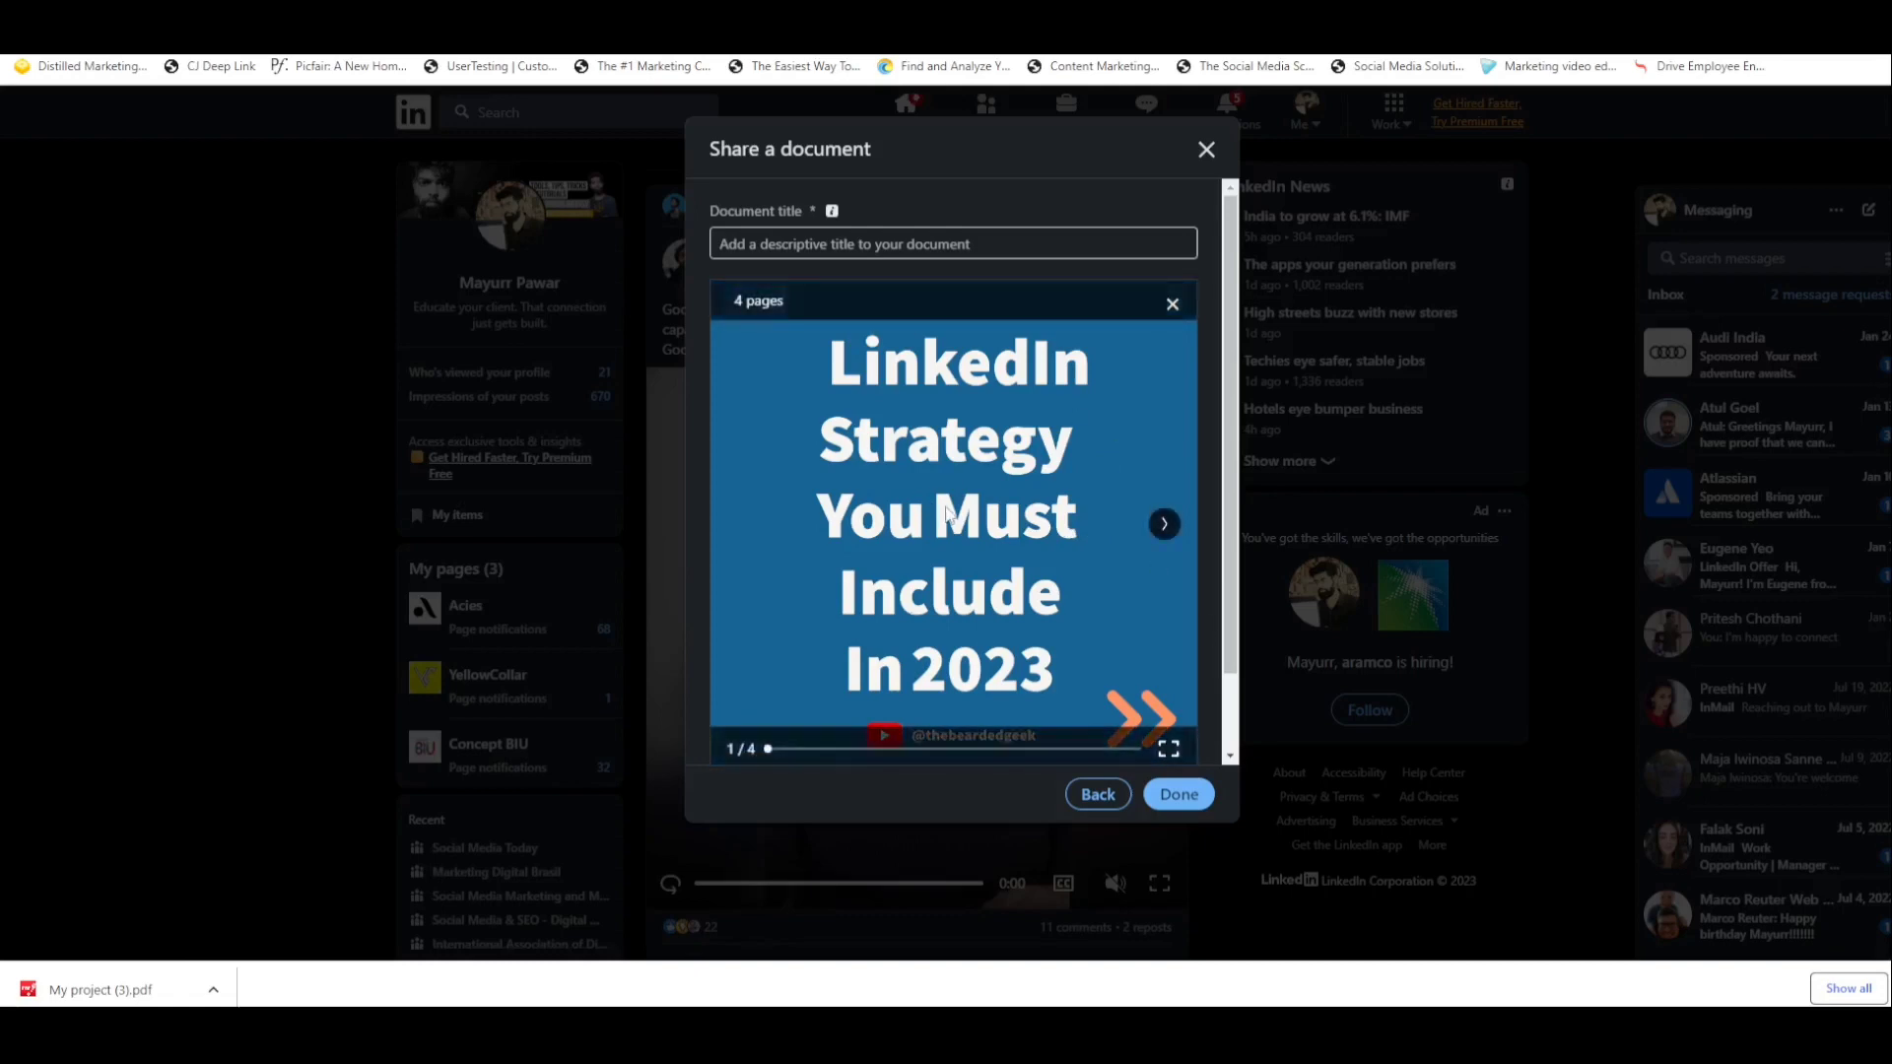
{"action": "left_click", "coordinate": [1164, 524]}
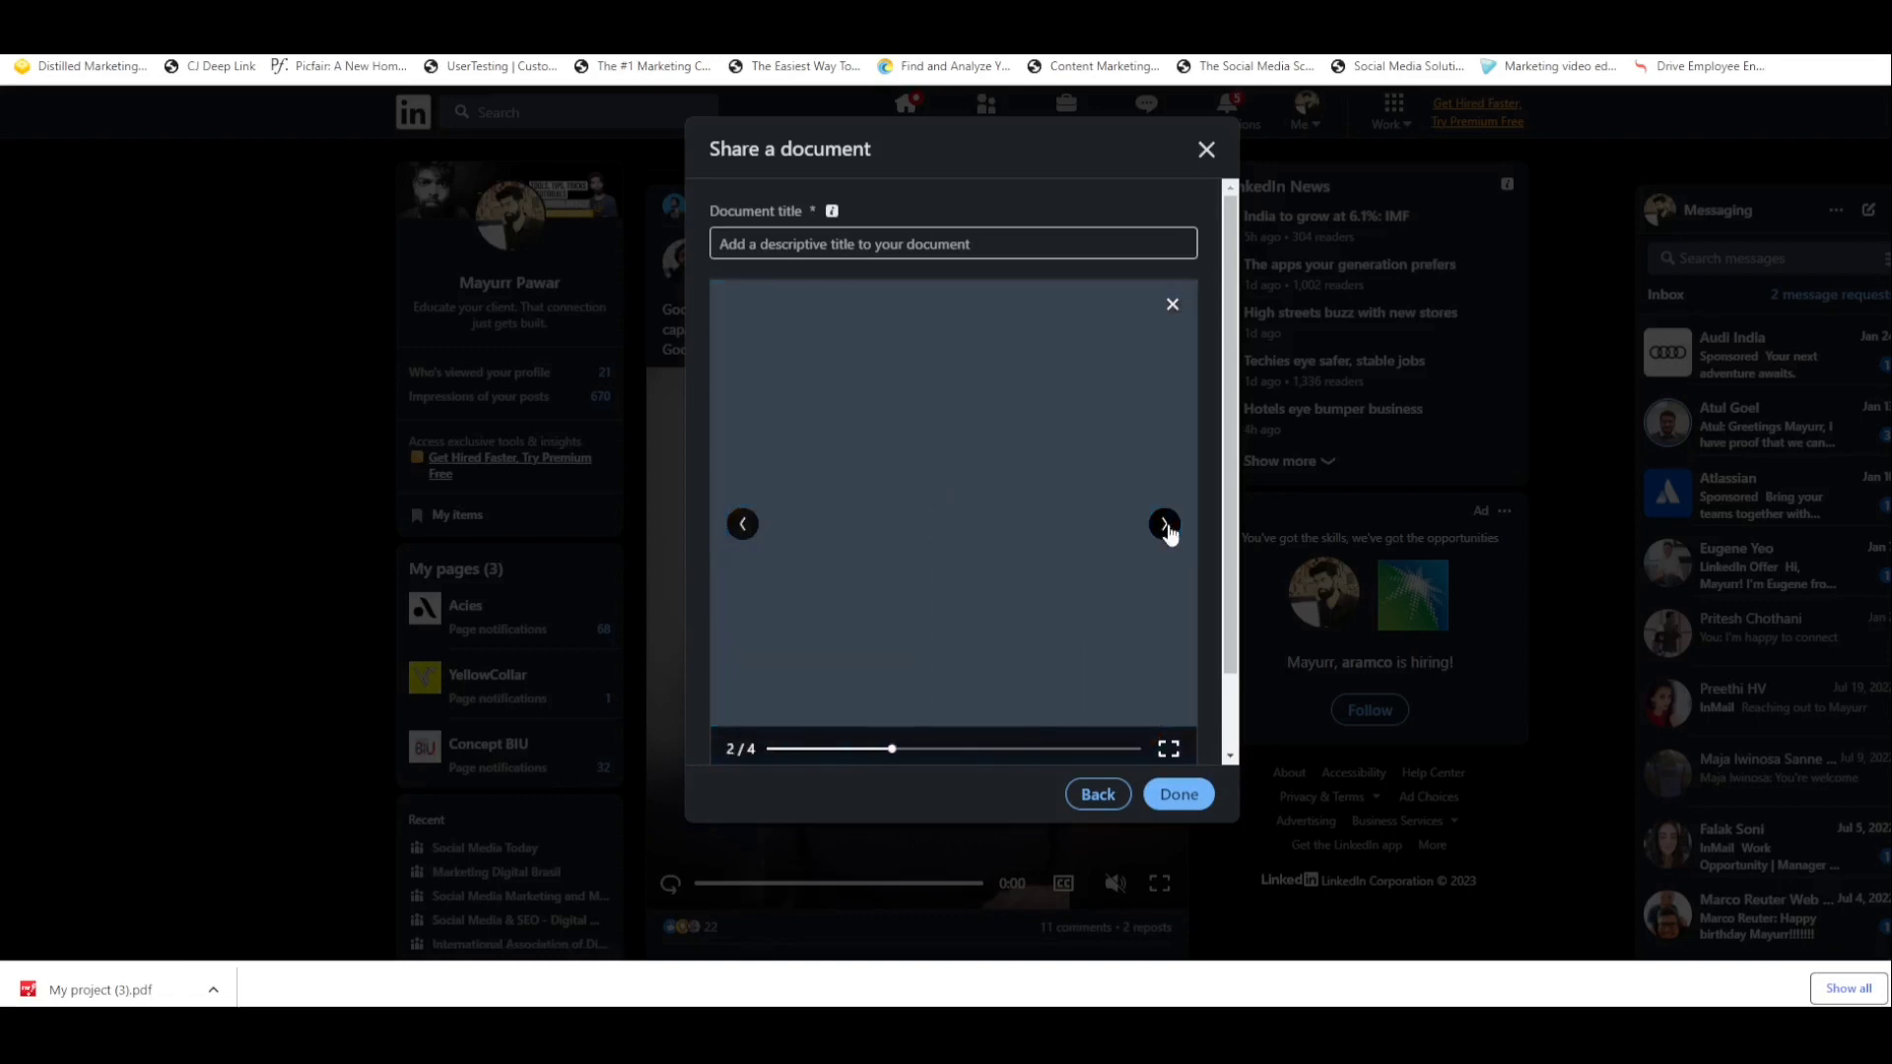
{"action": "left_click", "coordinate": [1165, 525]}
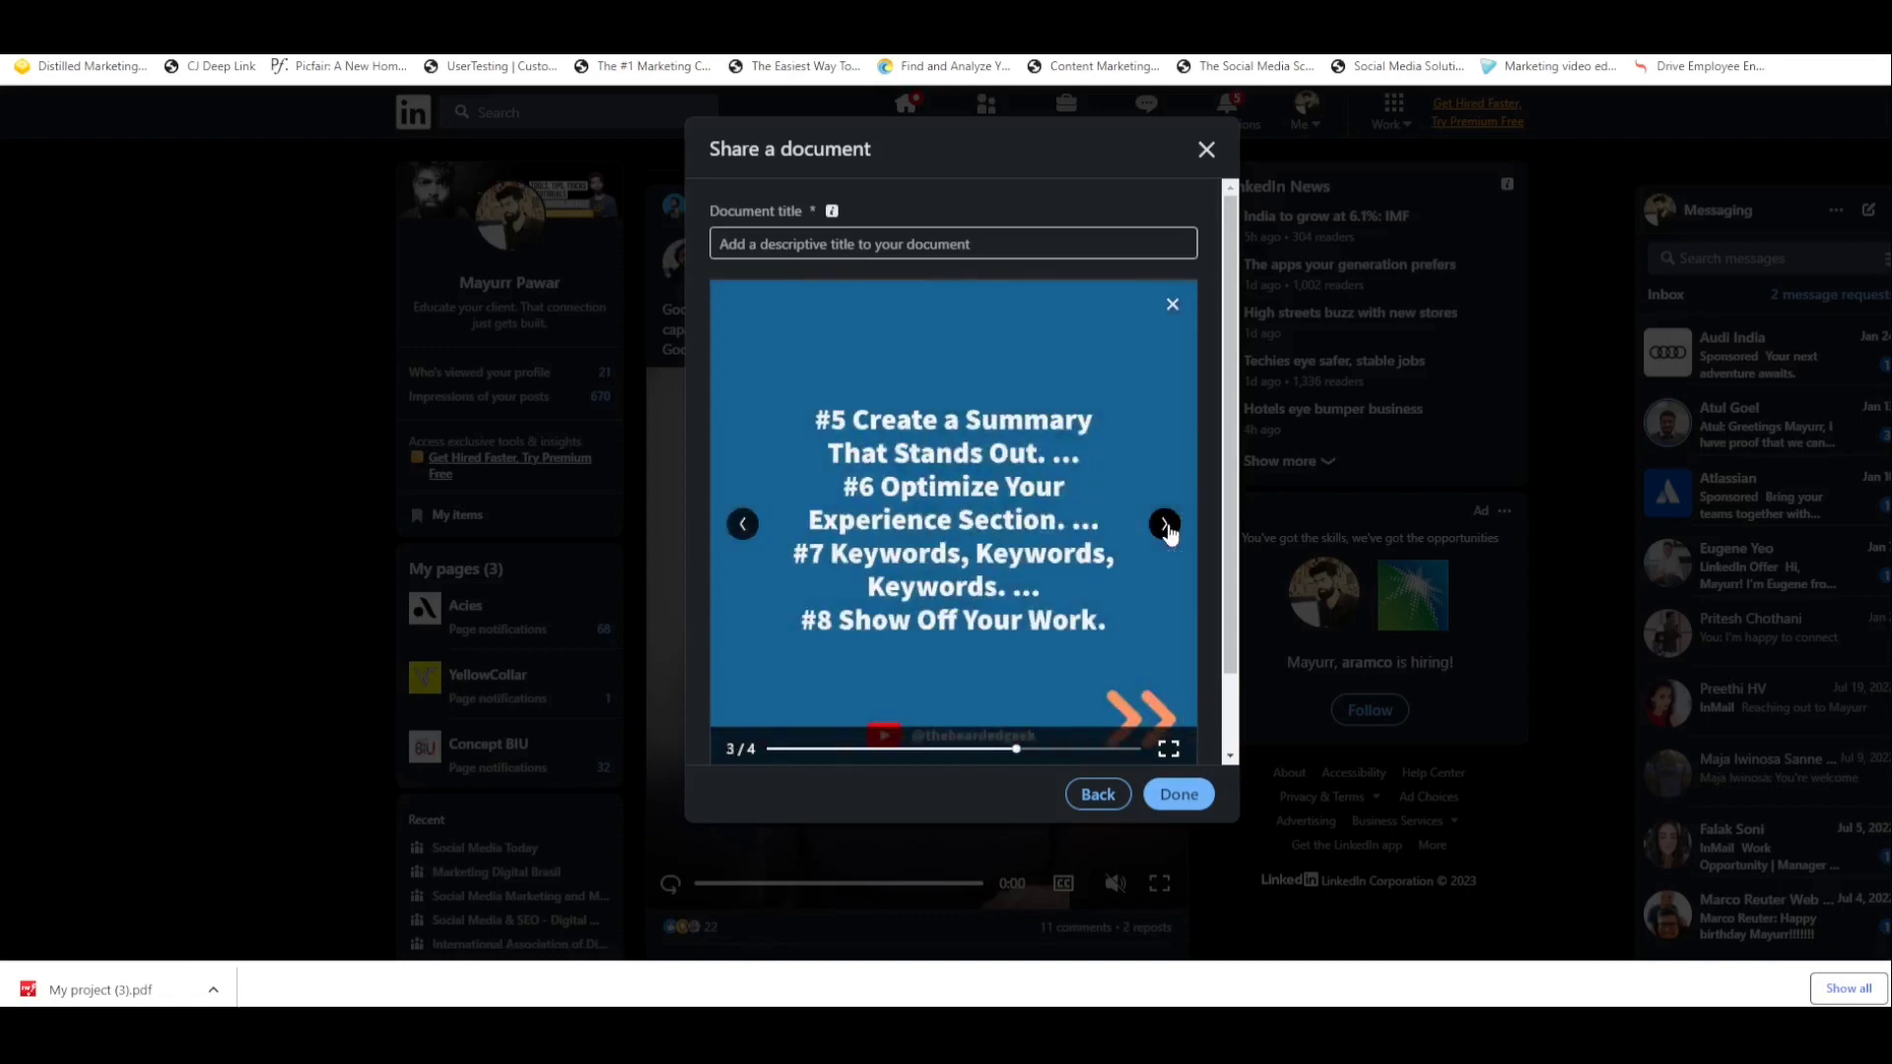
{"action": "left_click", "coordinate": [743, 524]}
{"action": "left_click", "coordinate": [744, 526]}
{"action": "left_click", "coordinate": [743, 524]}
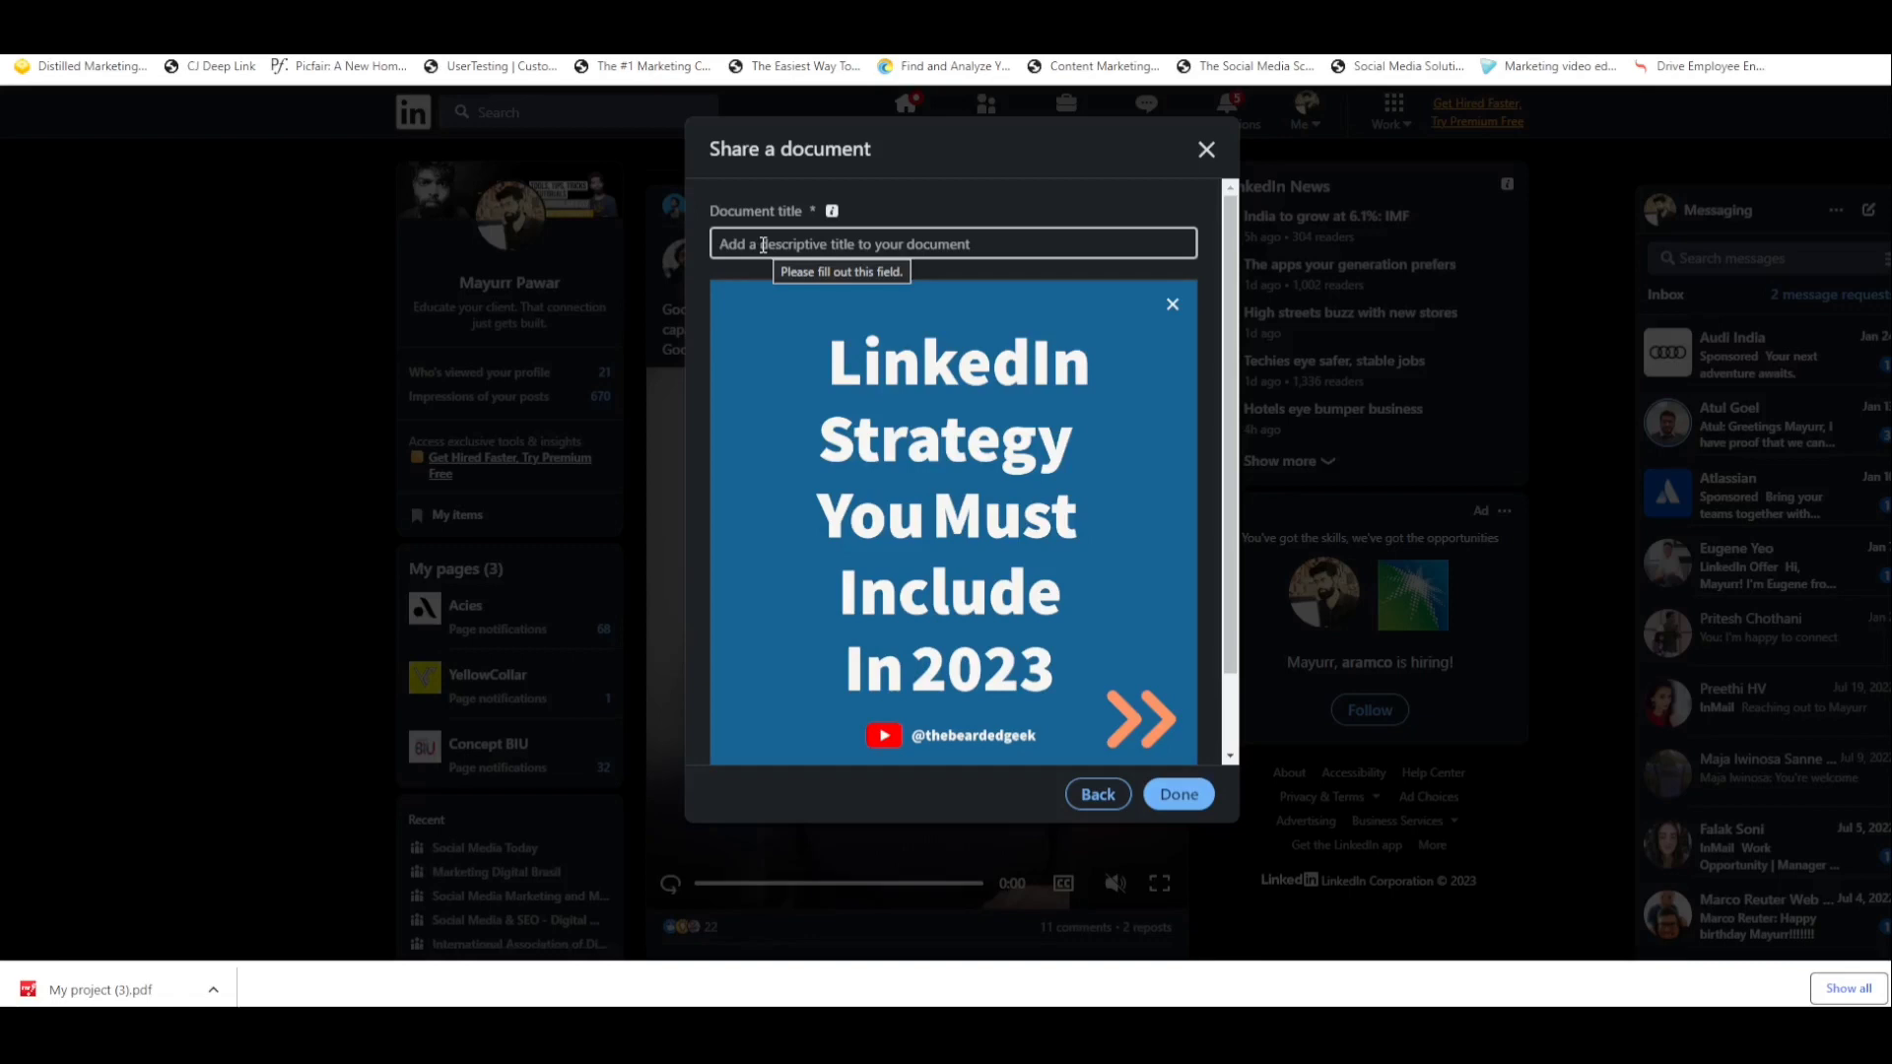
Title the attached document "LinkedIn Strategy" and add it to the post
{"action": "left_click", "coordinate": [763, 245]}
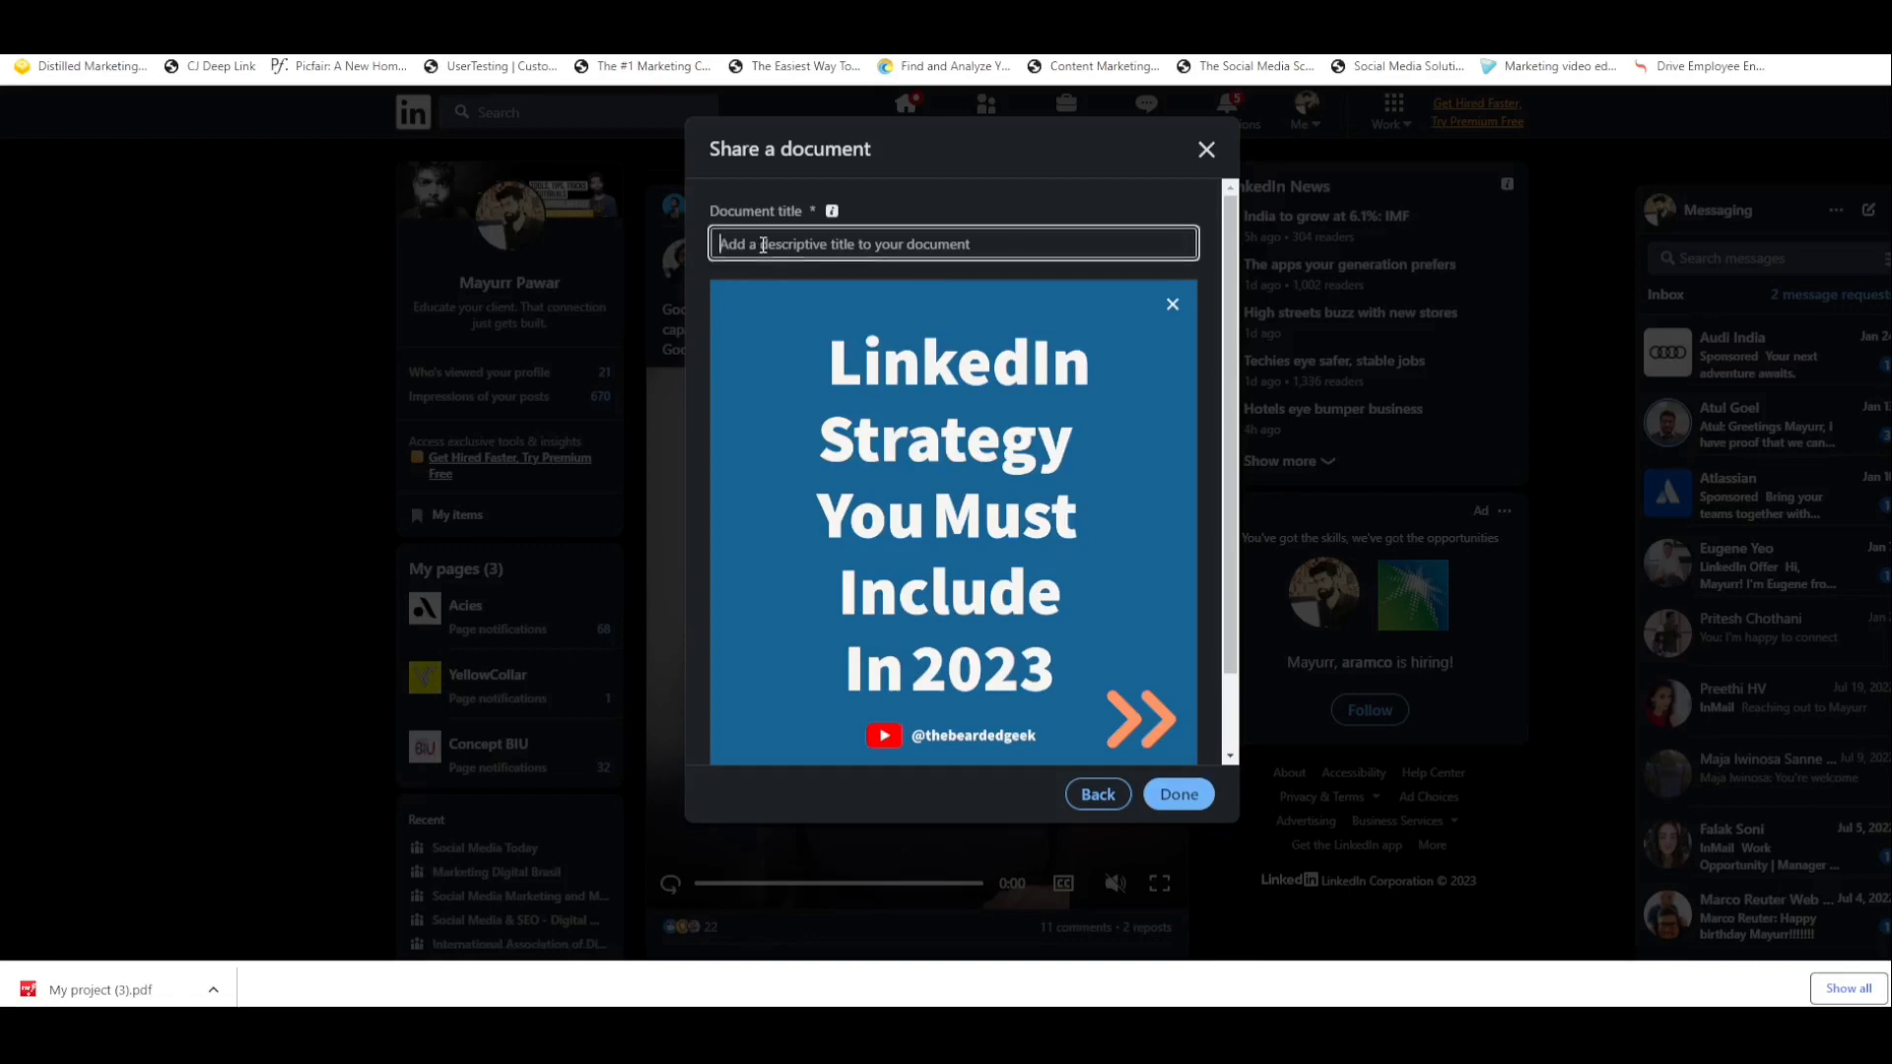
{"action": "type", "text": "Linked"}
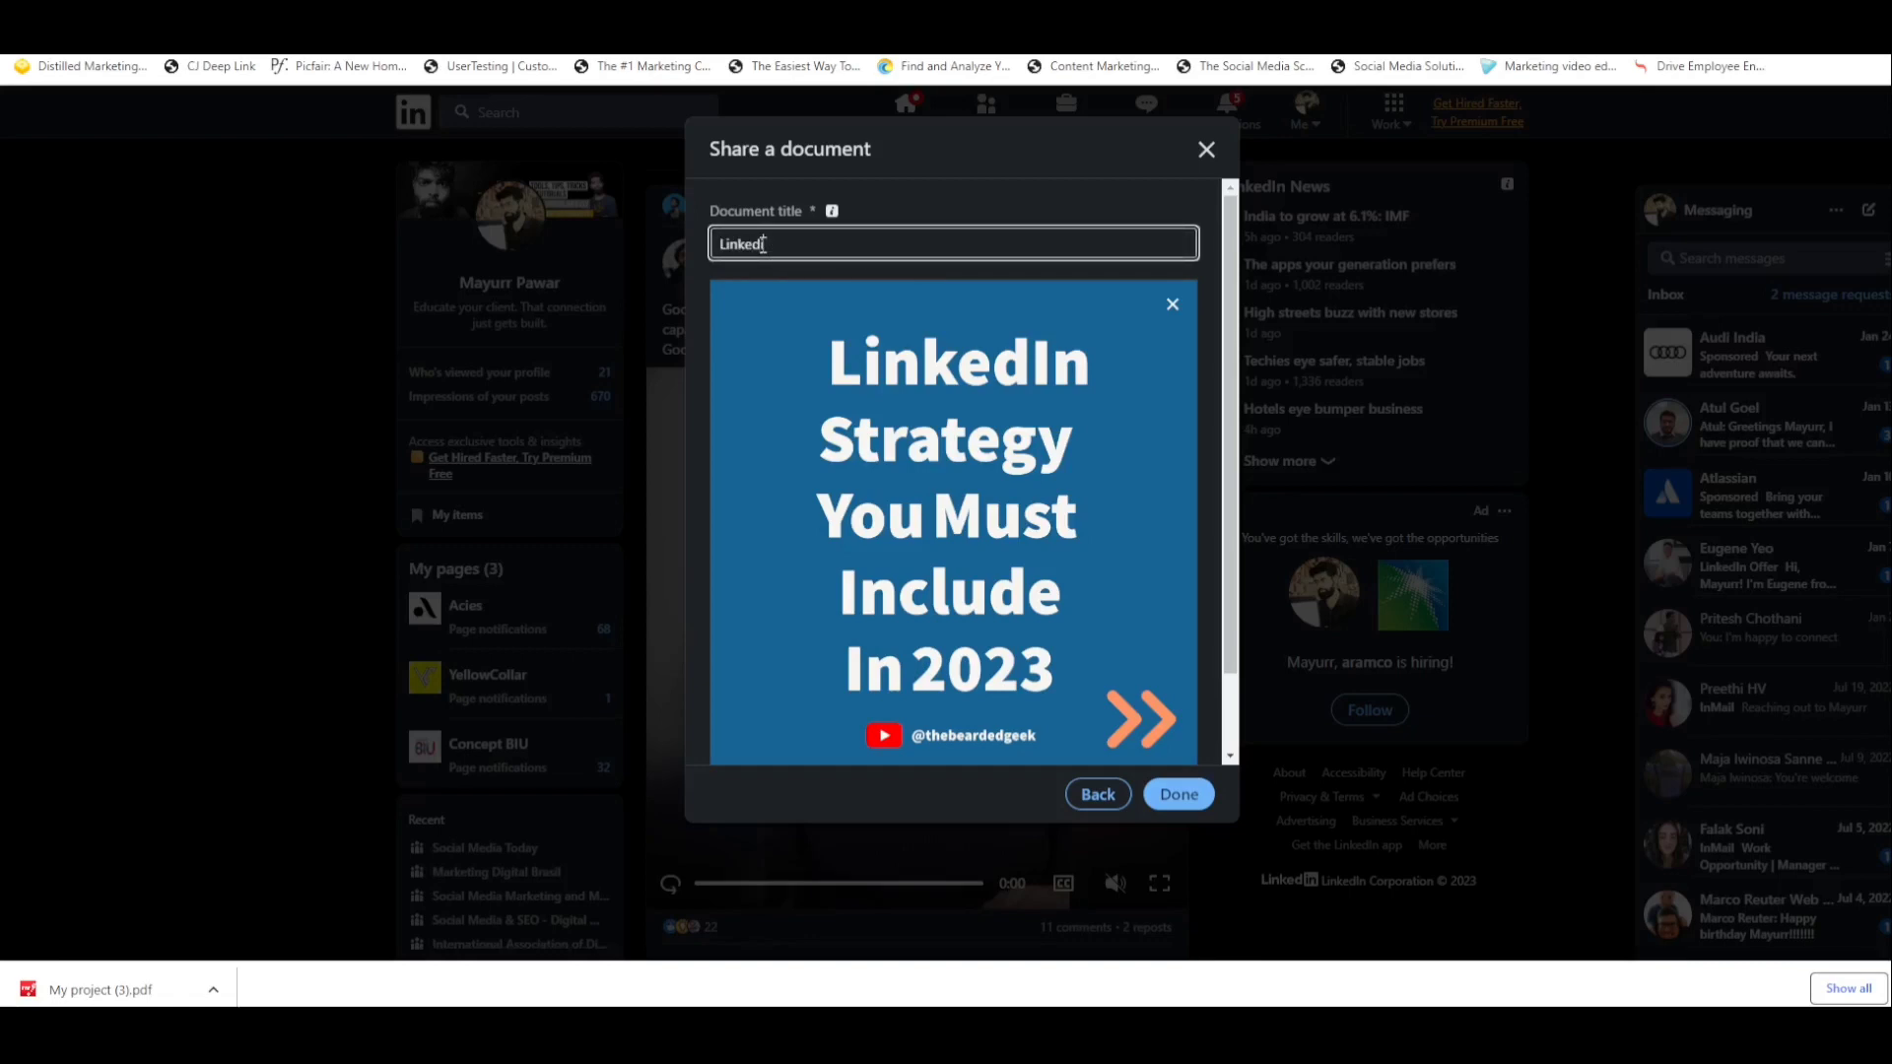
{"action": "type", "text": "In Strategy"}
{"action": "left_click", "coordinate": [1179, 795]}
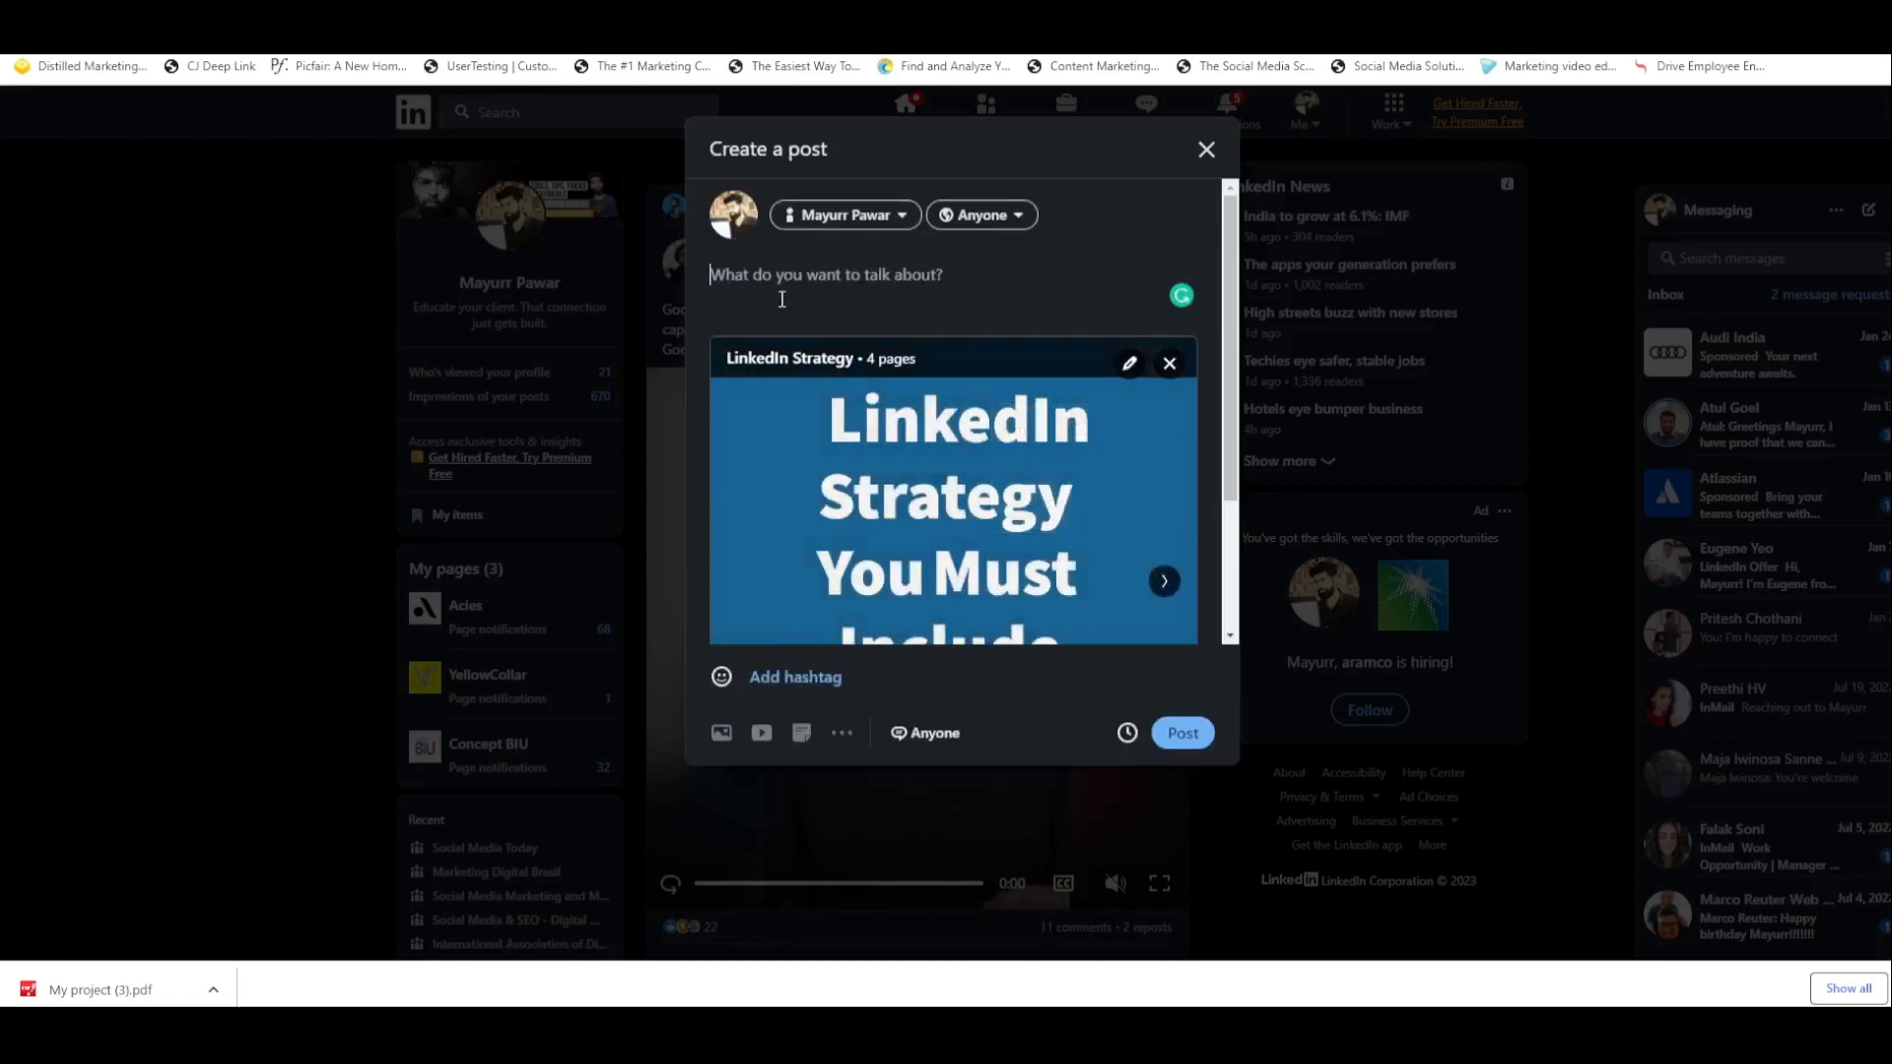
Write the caption "LinkedIn Post Strategy You Must Include!" with #linkedingrowth #socialemediamarketing #linkedintips #linkedinmarketing #linkedinforcreators, and publish the post
{"action": "left_click", "coordinate": [760, 275]}
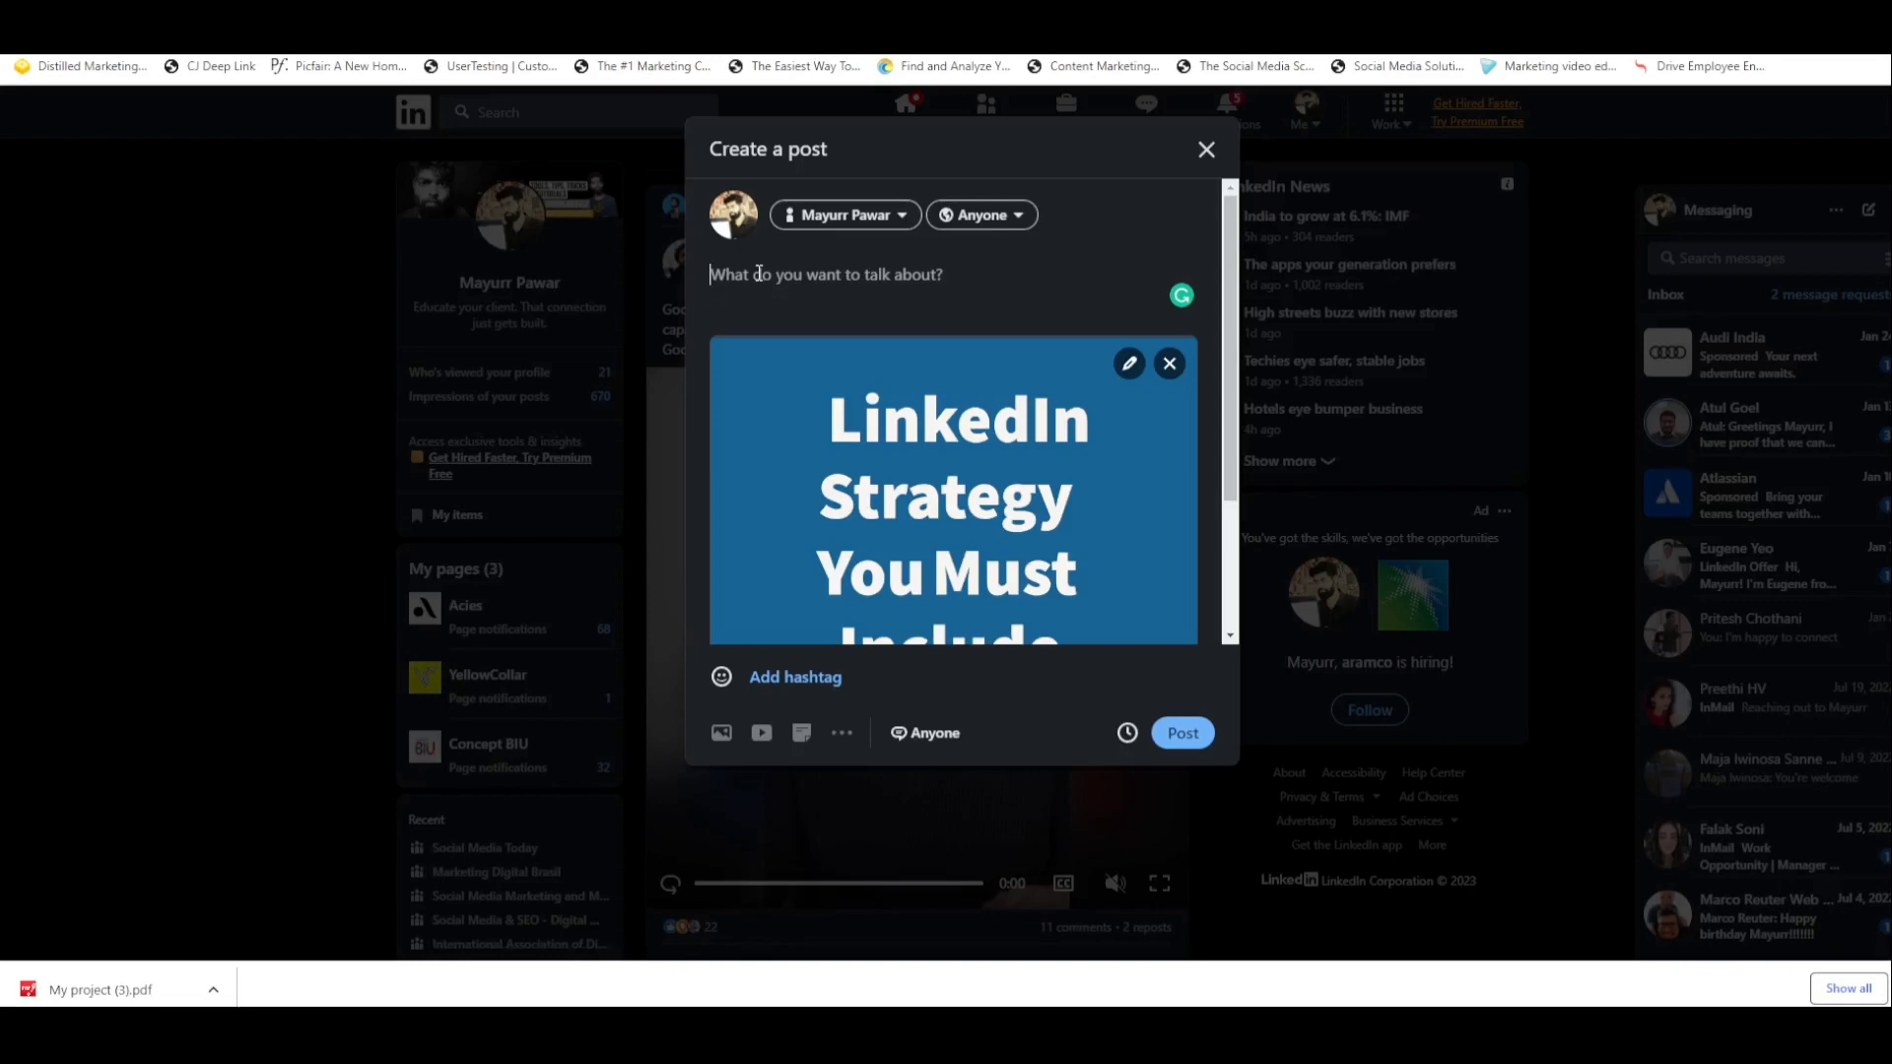
{"action": "type", "text": "LinkedIn Post Strategy You Must Include  #linkedingrowth #socialemediamarketing  #linkedintips #linkedinmarketing #linkedinforcreators"}
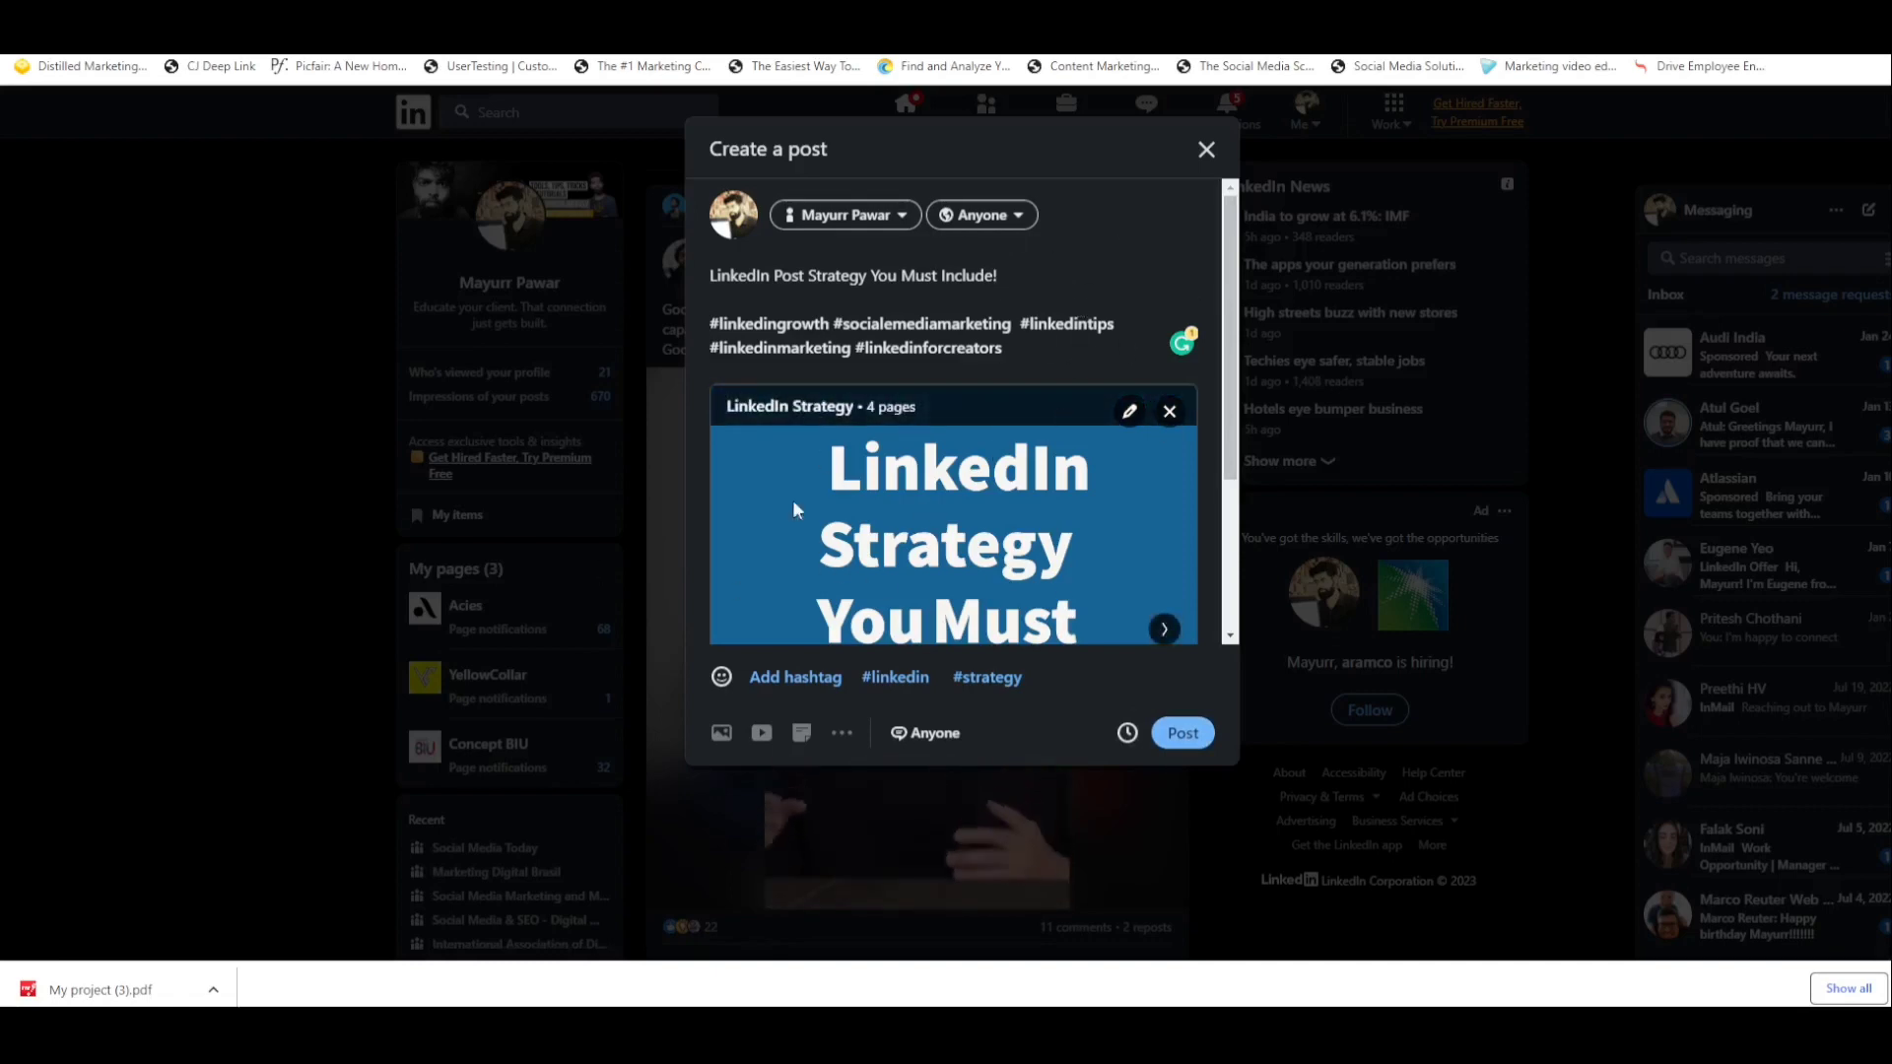
{"action": "left_click", "coordinate": [1188, 745]}
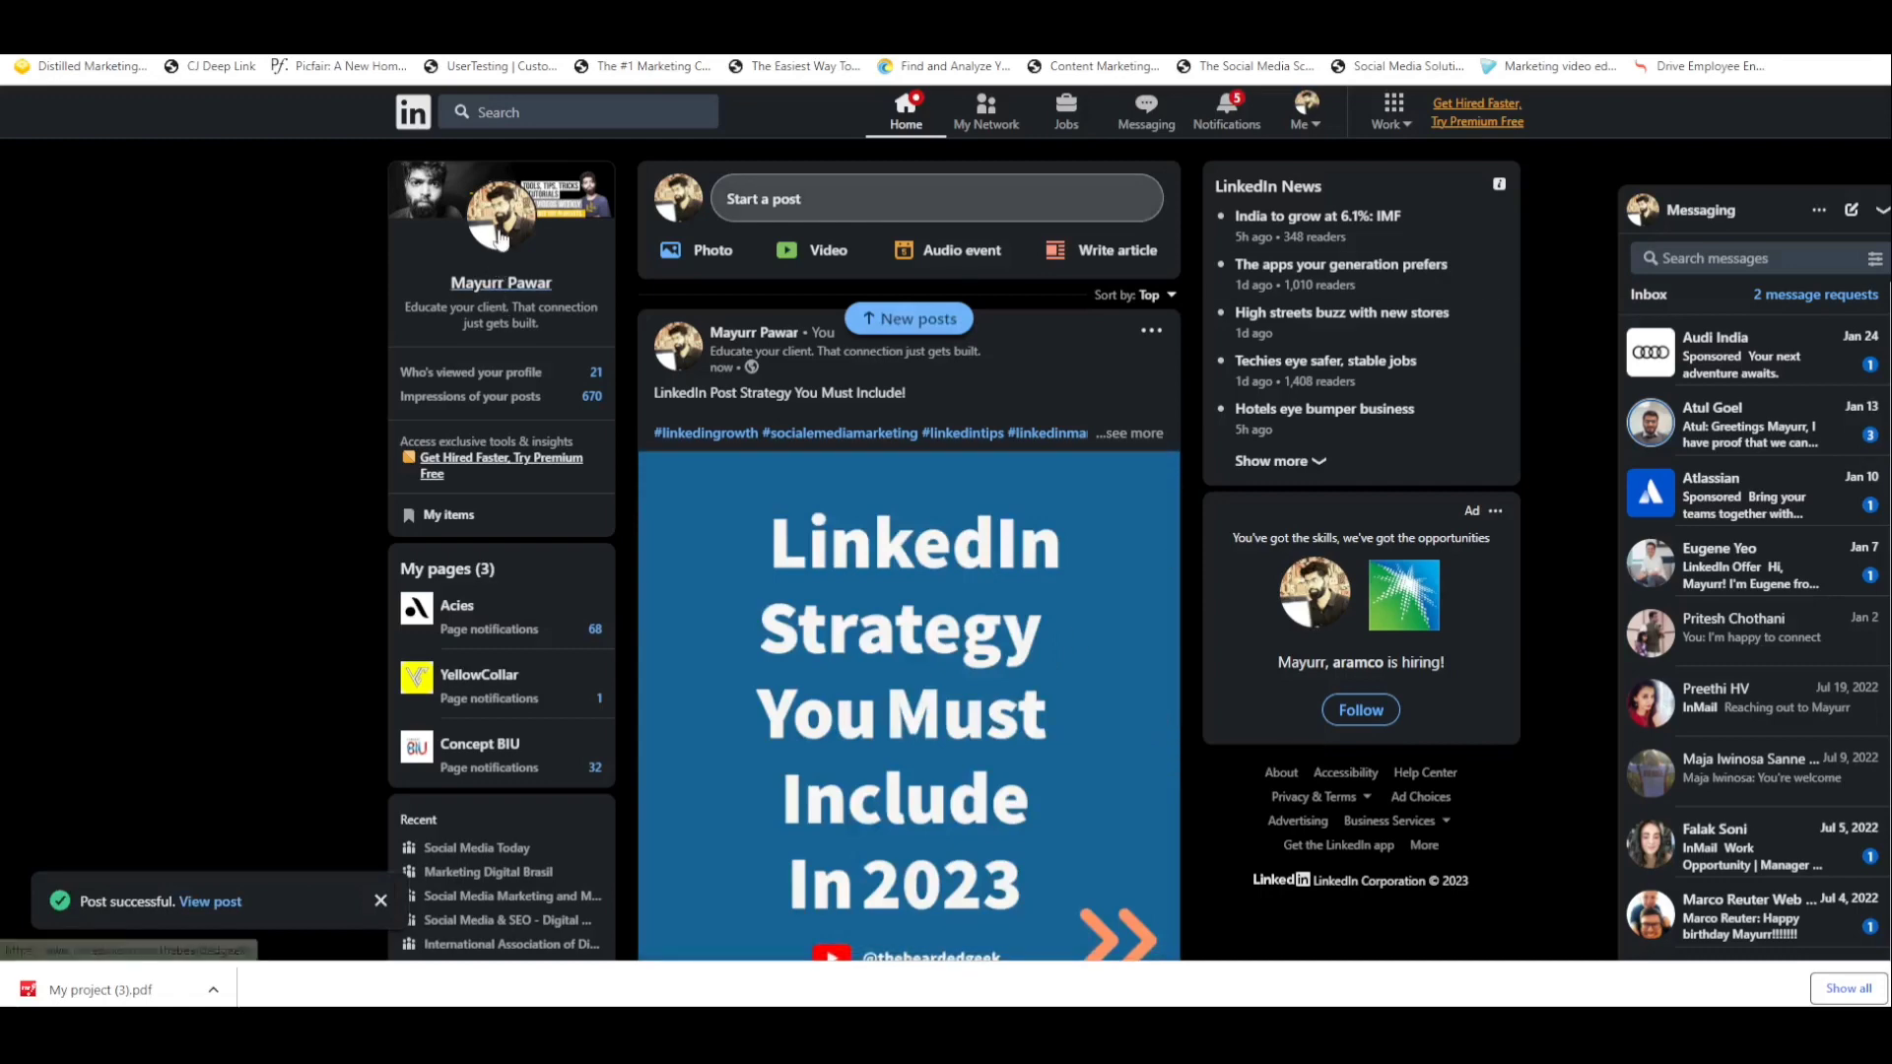
Open the new LinkedIn Strategy post from the profile's activity and page through its carousel to the closing page
{"action": "left_click", "coordinate": [561, 317]}
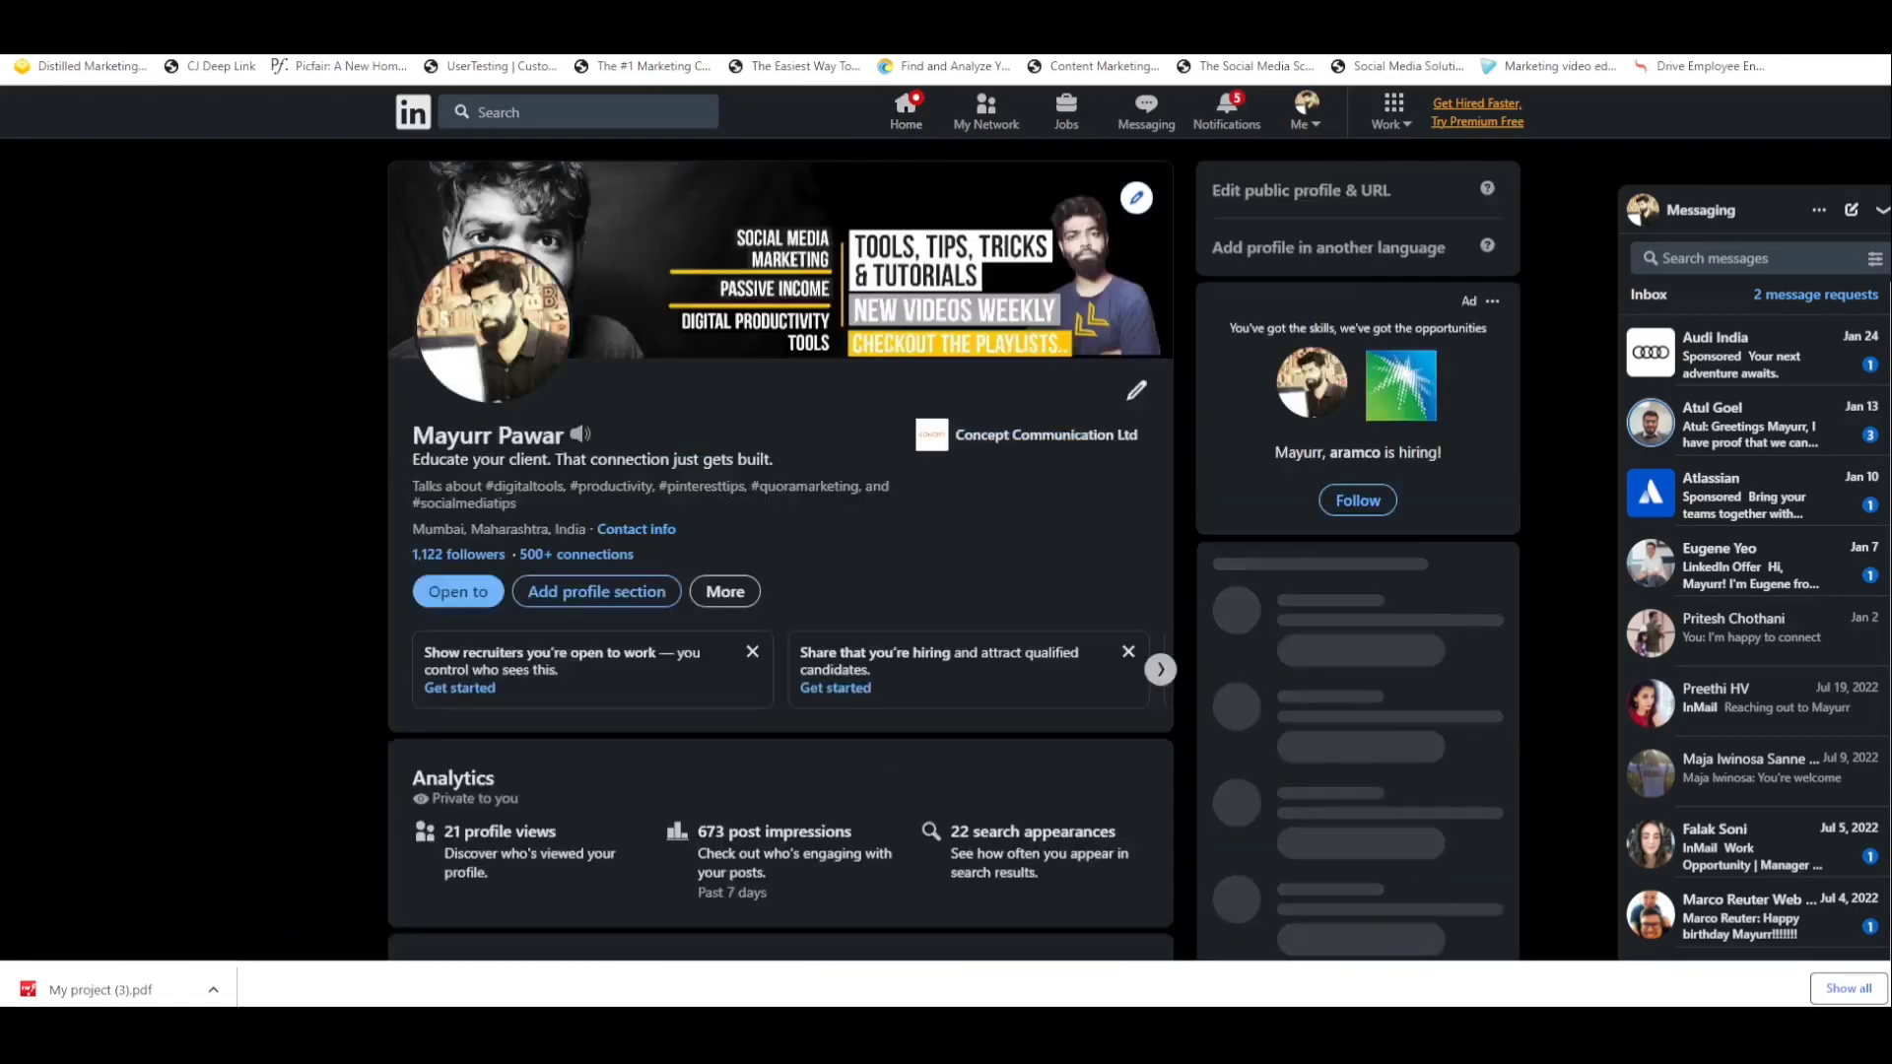
{"action": "scroll", "coordinate": [757, 526], "scroll_direction": "down", "scroll_amount": 1}
{"action": "scroll", "coordinate": [915, 449], "scroll_direction": "down", "scroll_amount": 10}
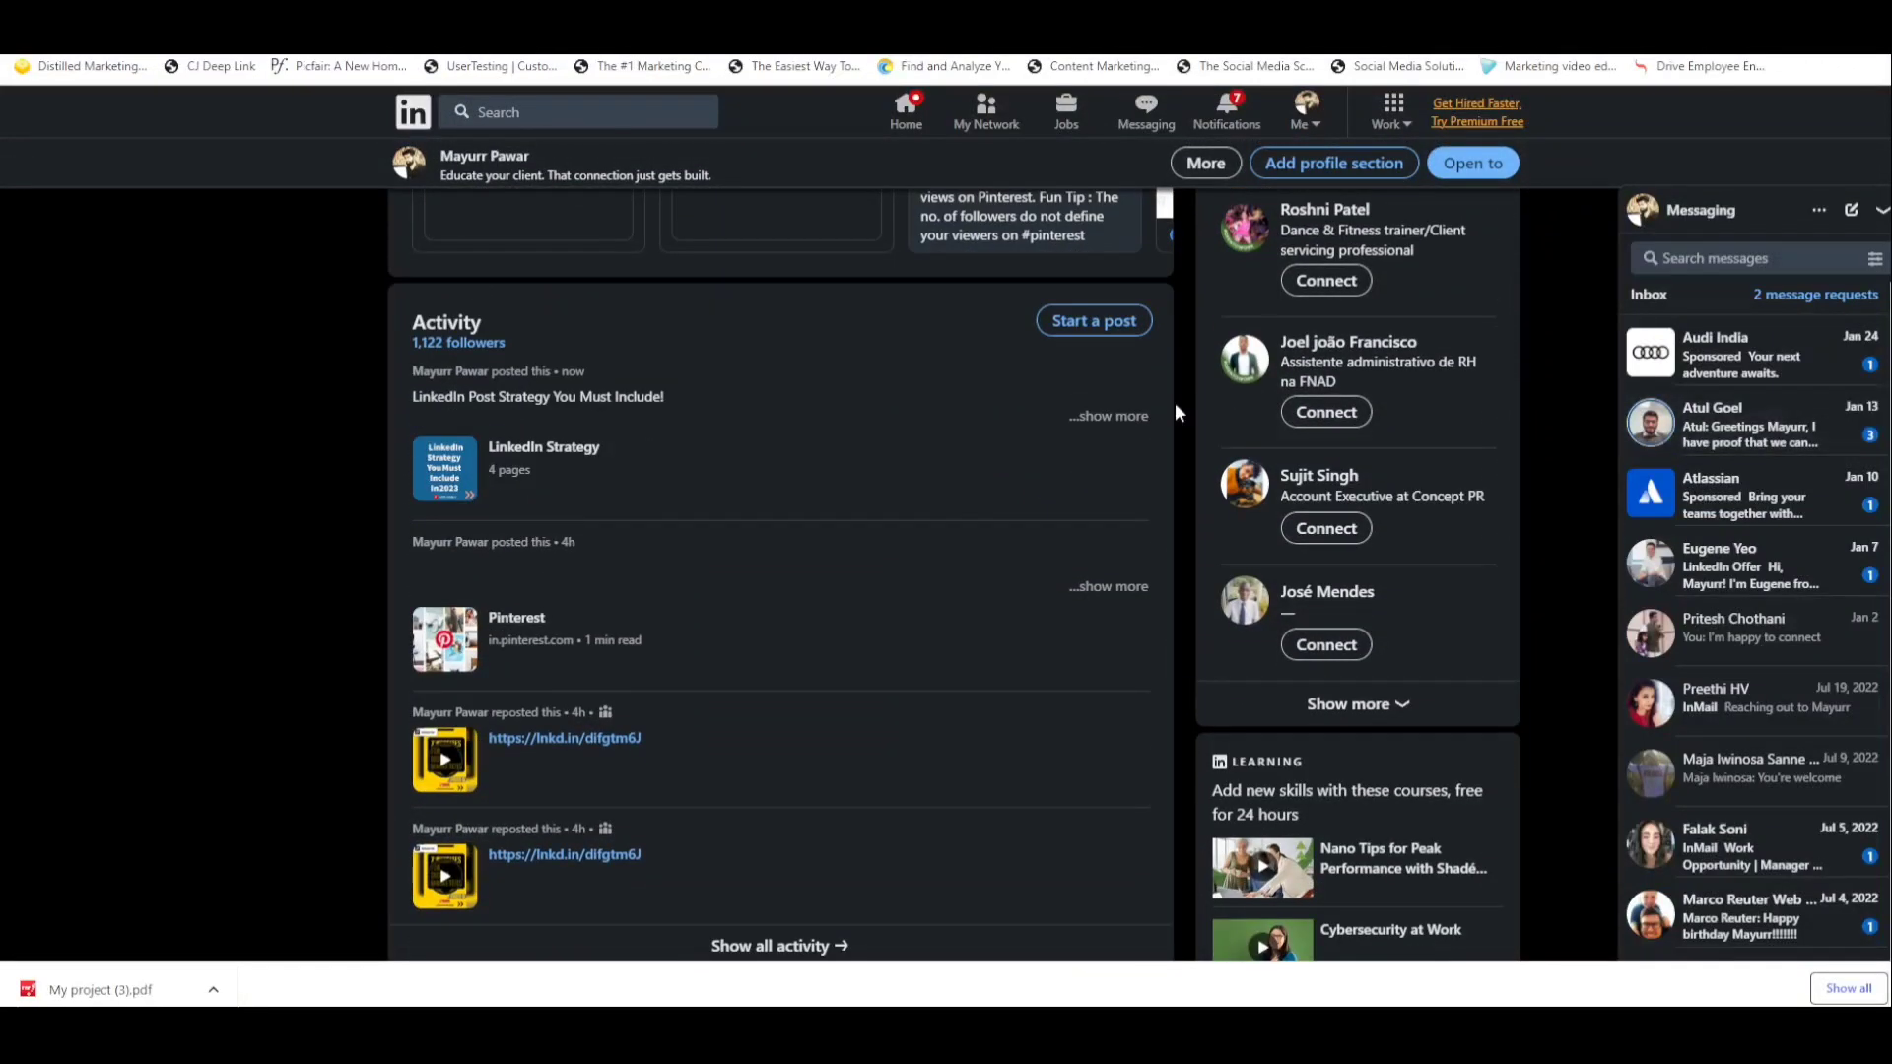
{"action": "left_click", "coordinate": [915, 449]}
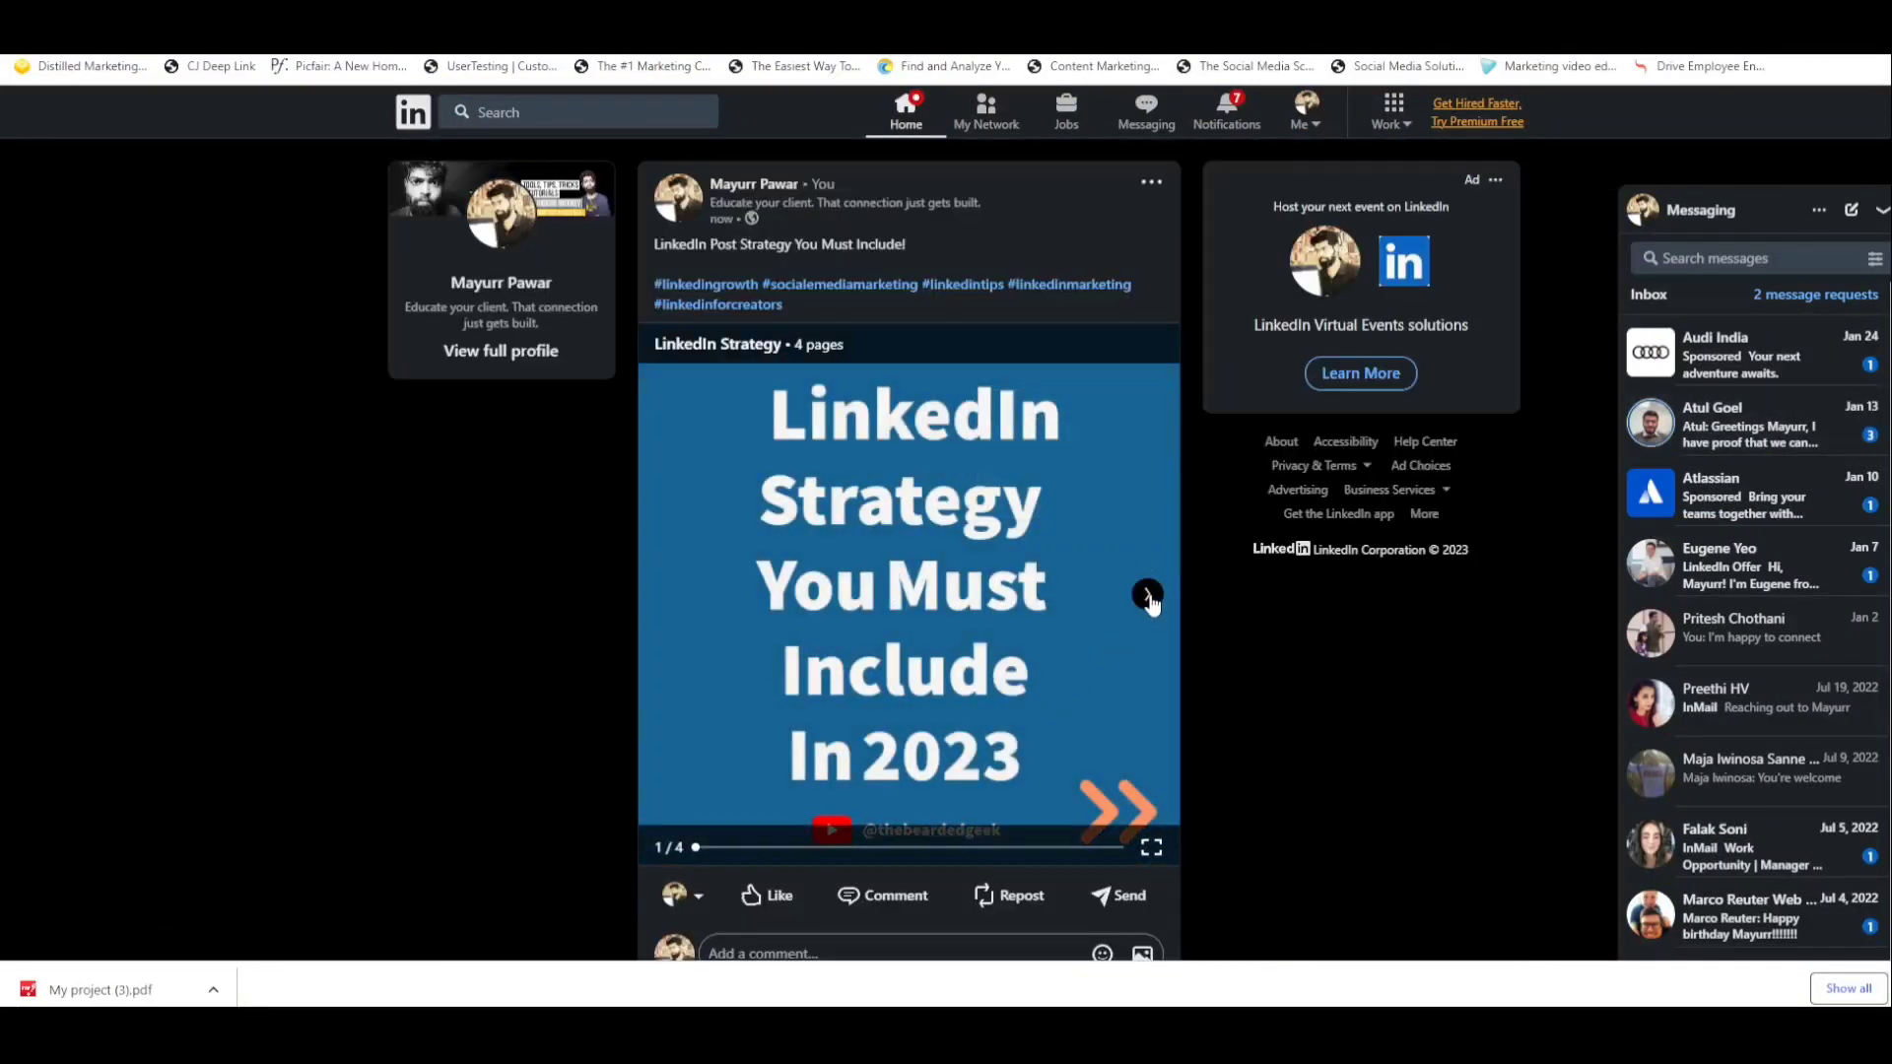
{"action": "left_click", "coordinate": [1149, 595]}
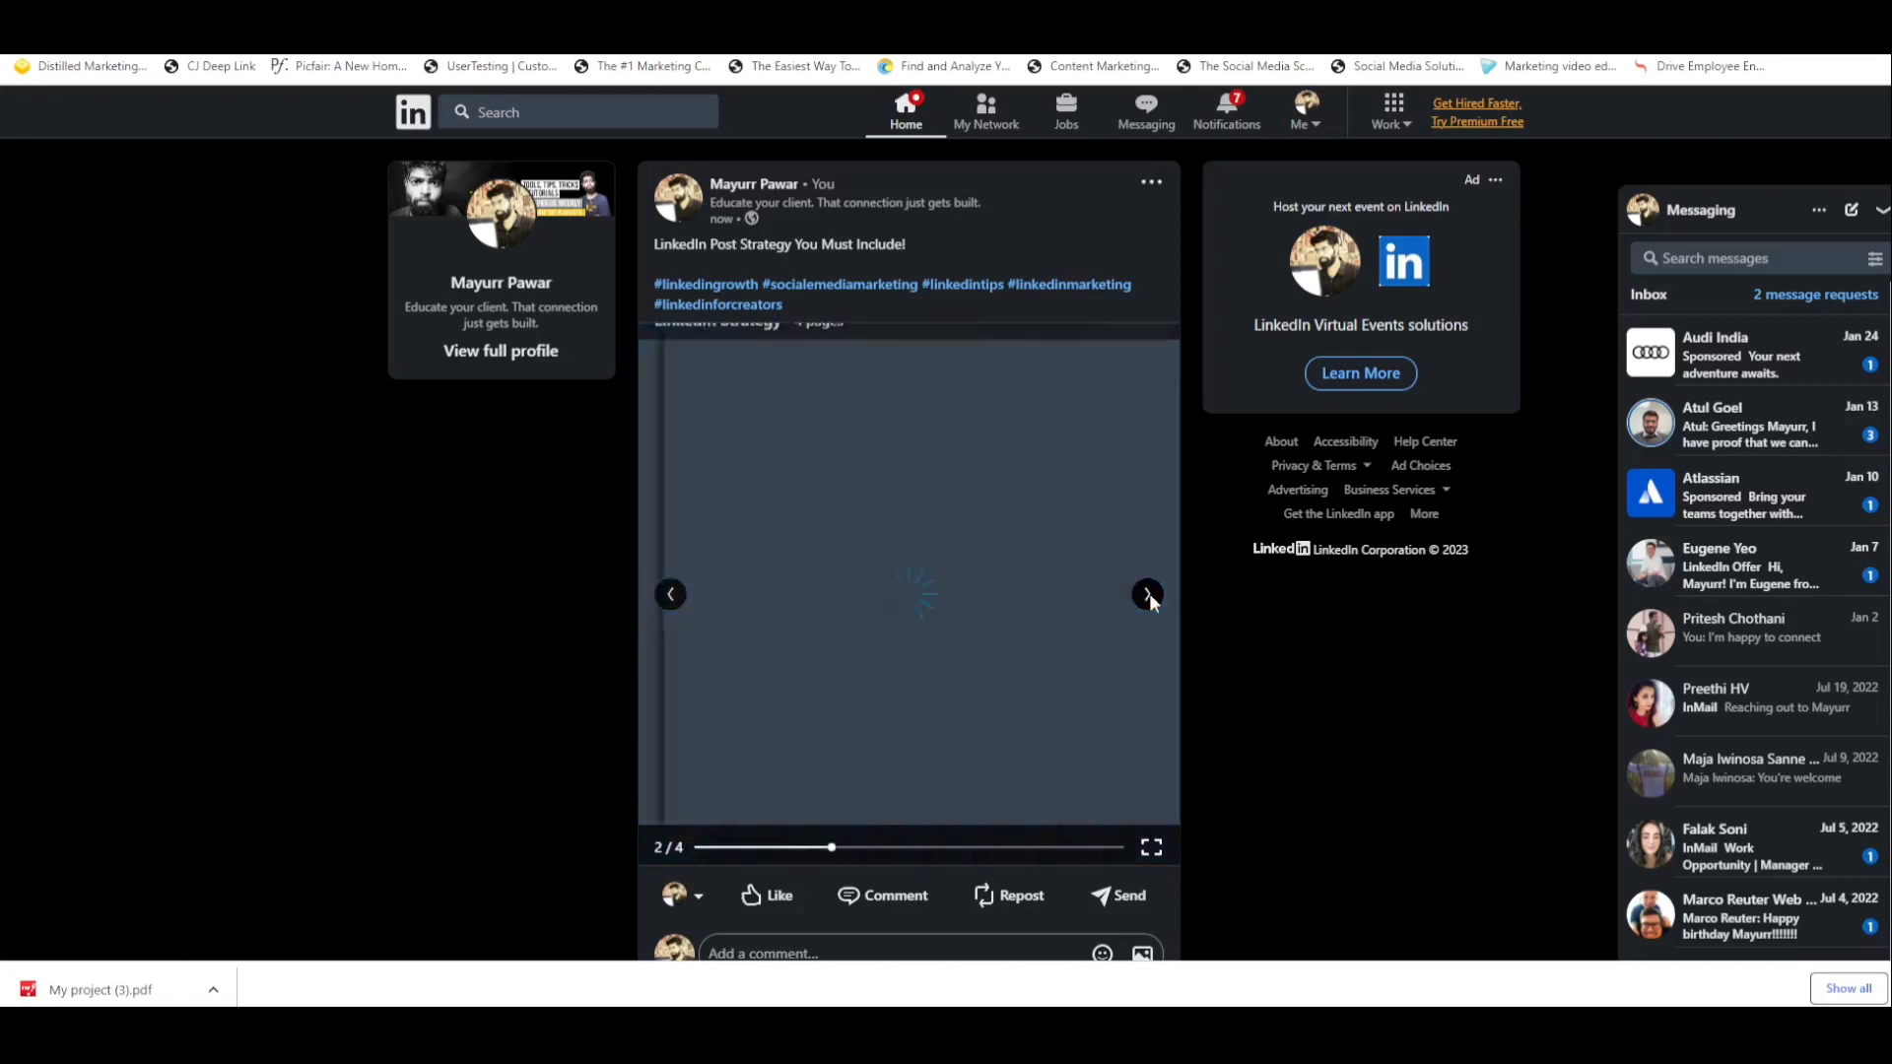
{"action": "left_click", "coordinate": [1149, 595]}
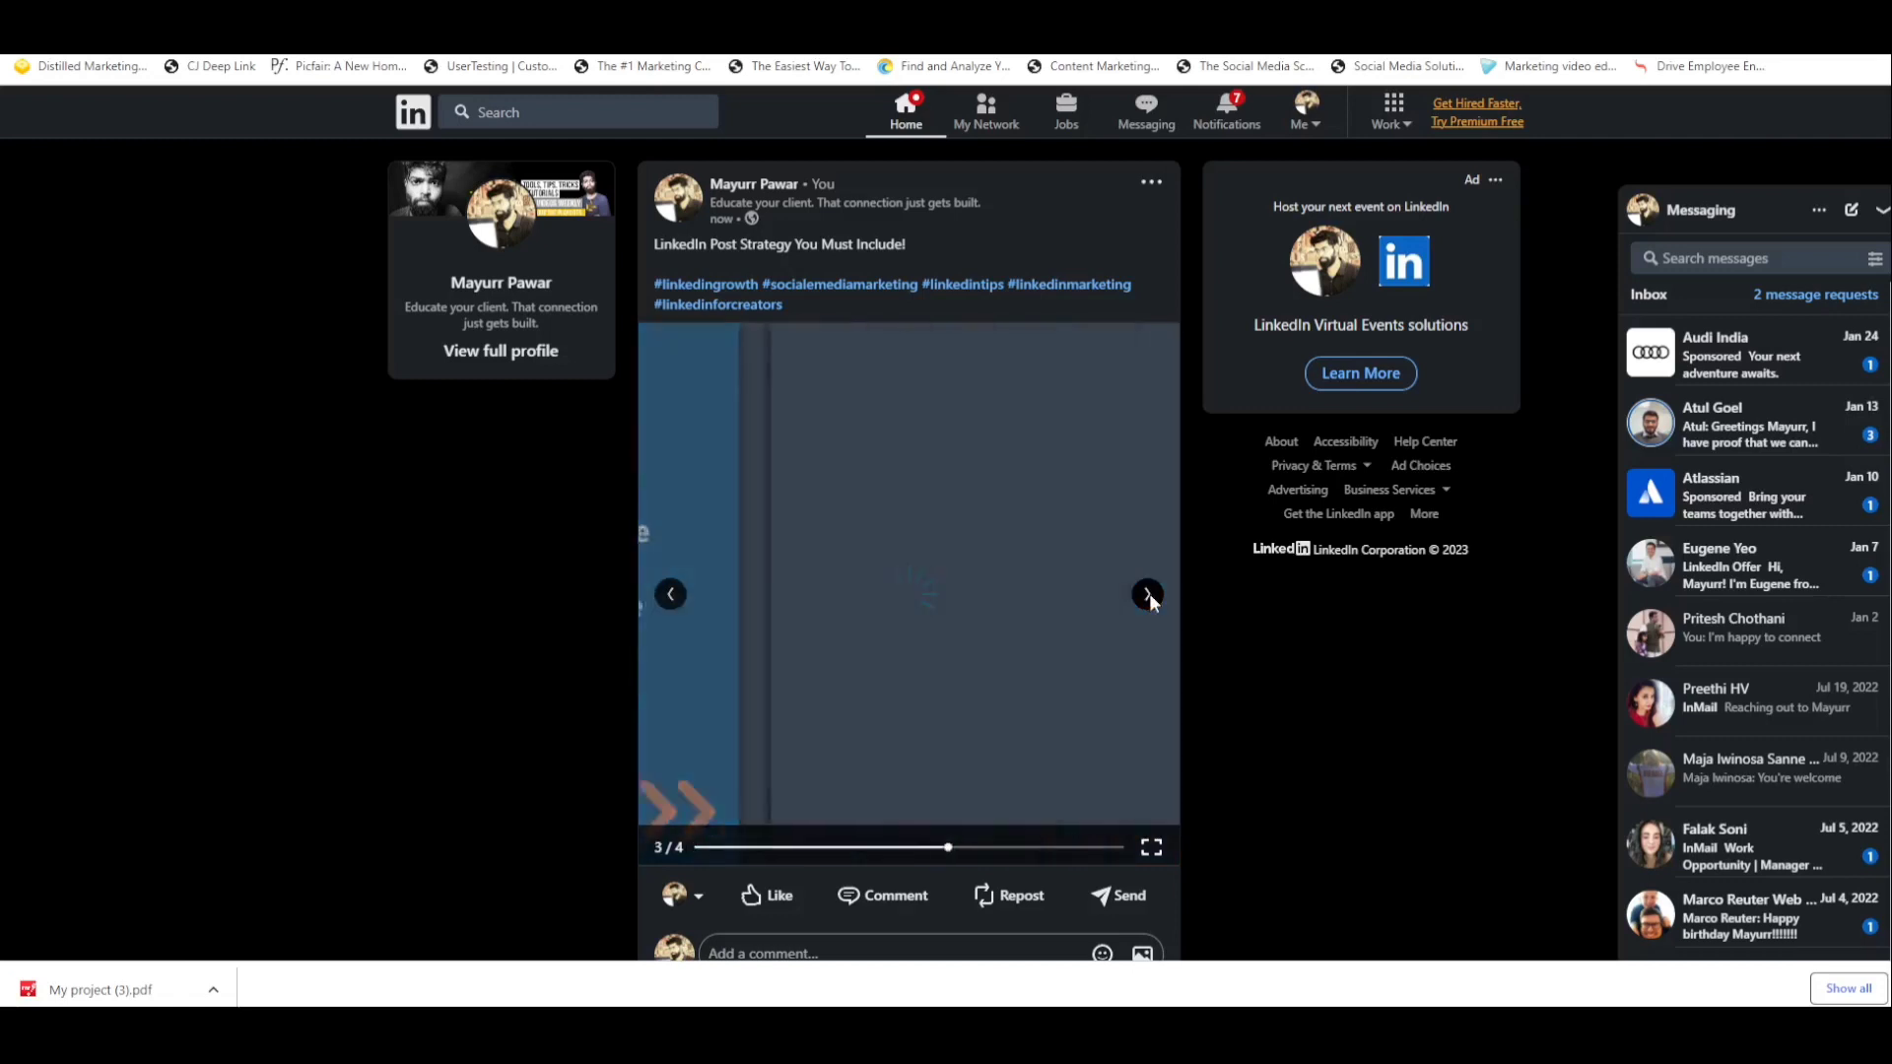
{"action": "left_click", "coordinate": [1149, 595]}
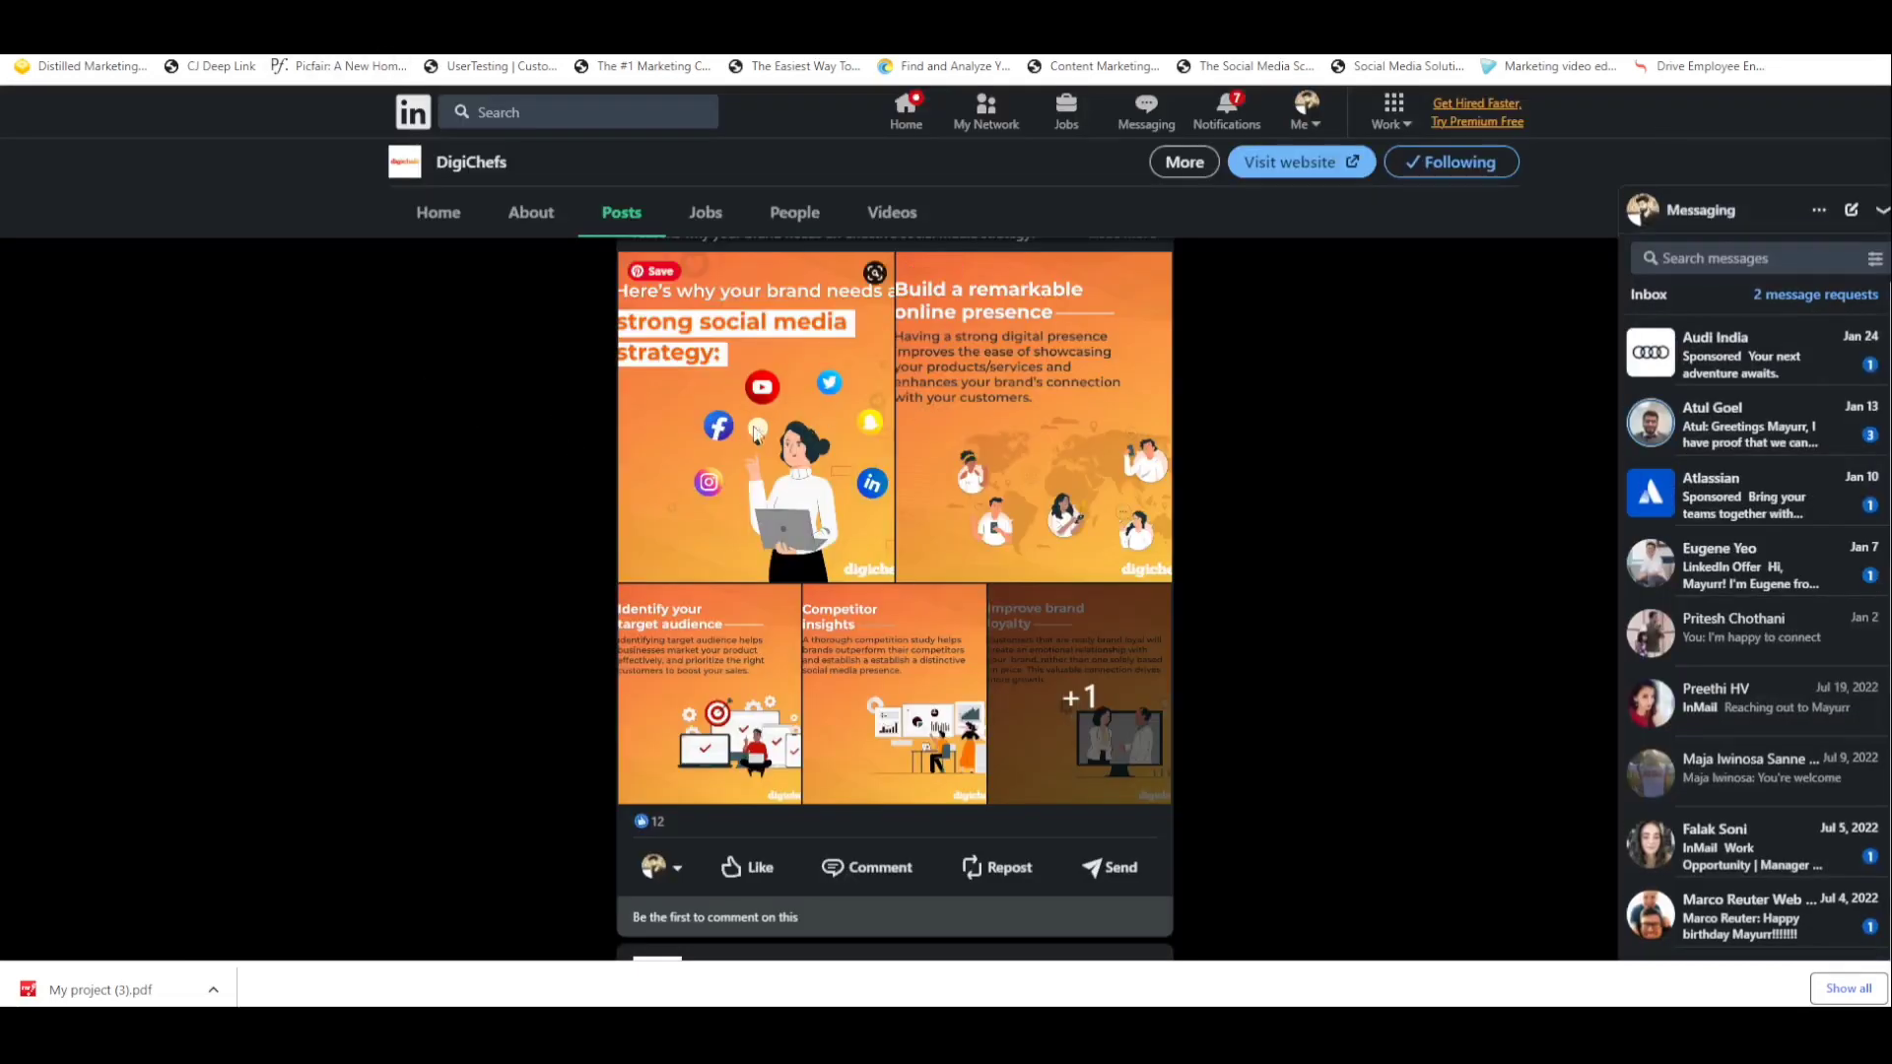
View the images of the DigiChefs social media strategy post one by one, to compare with the document carousel
{"action": "left_click", "coordinate": [1013, 536]}
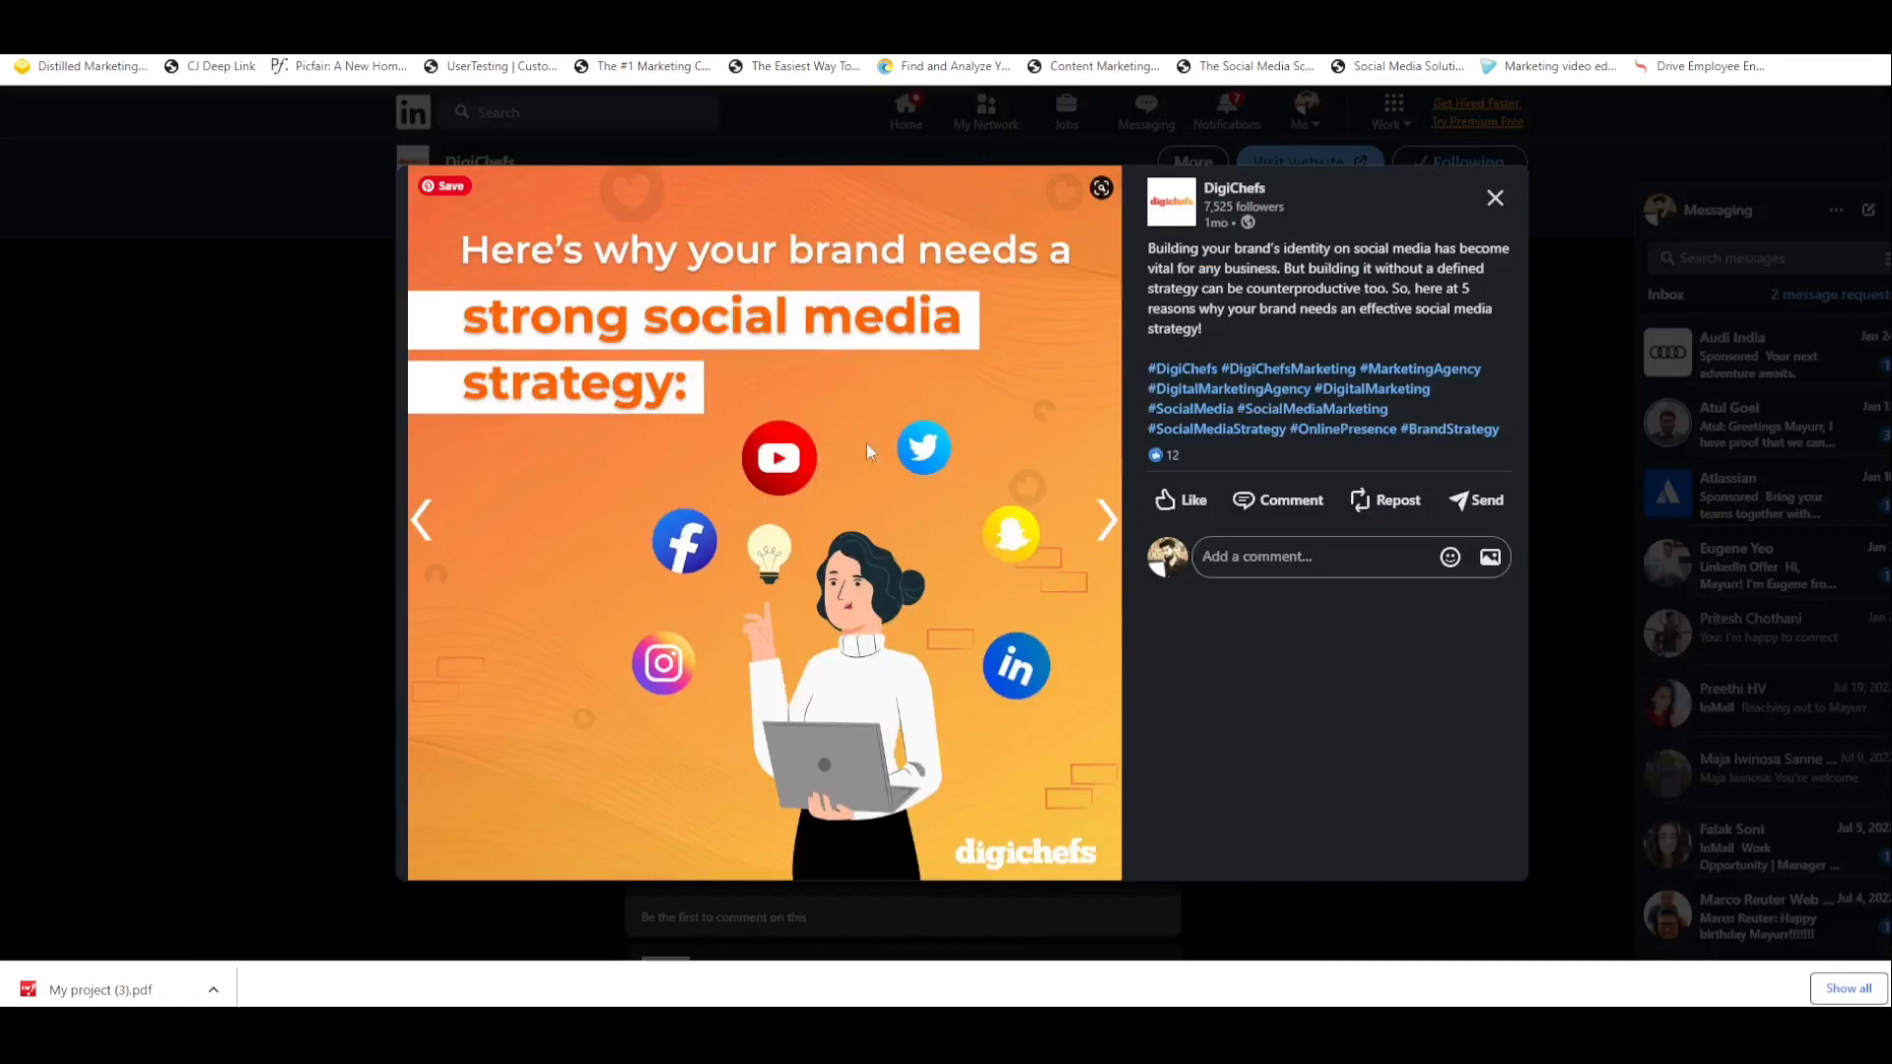
{"action": "left_click", "coordinate": [1103, 537]}
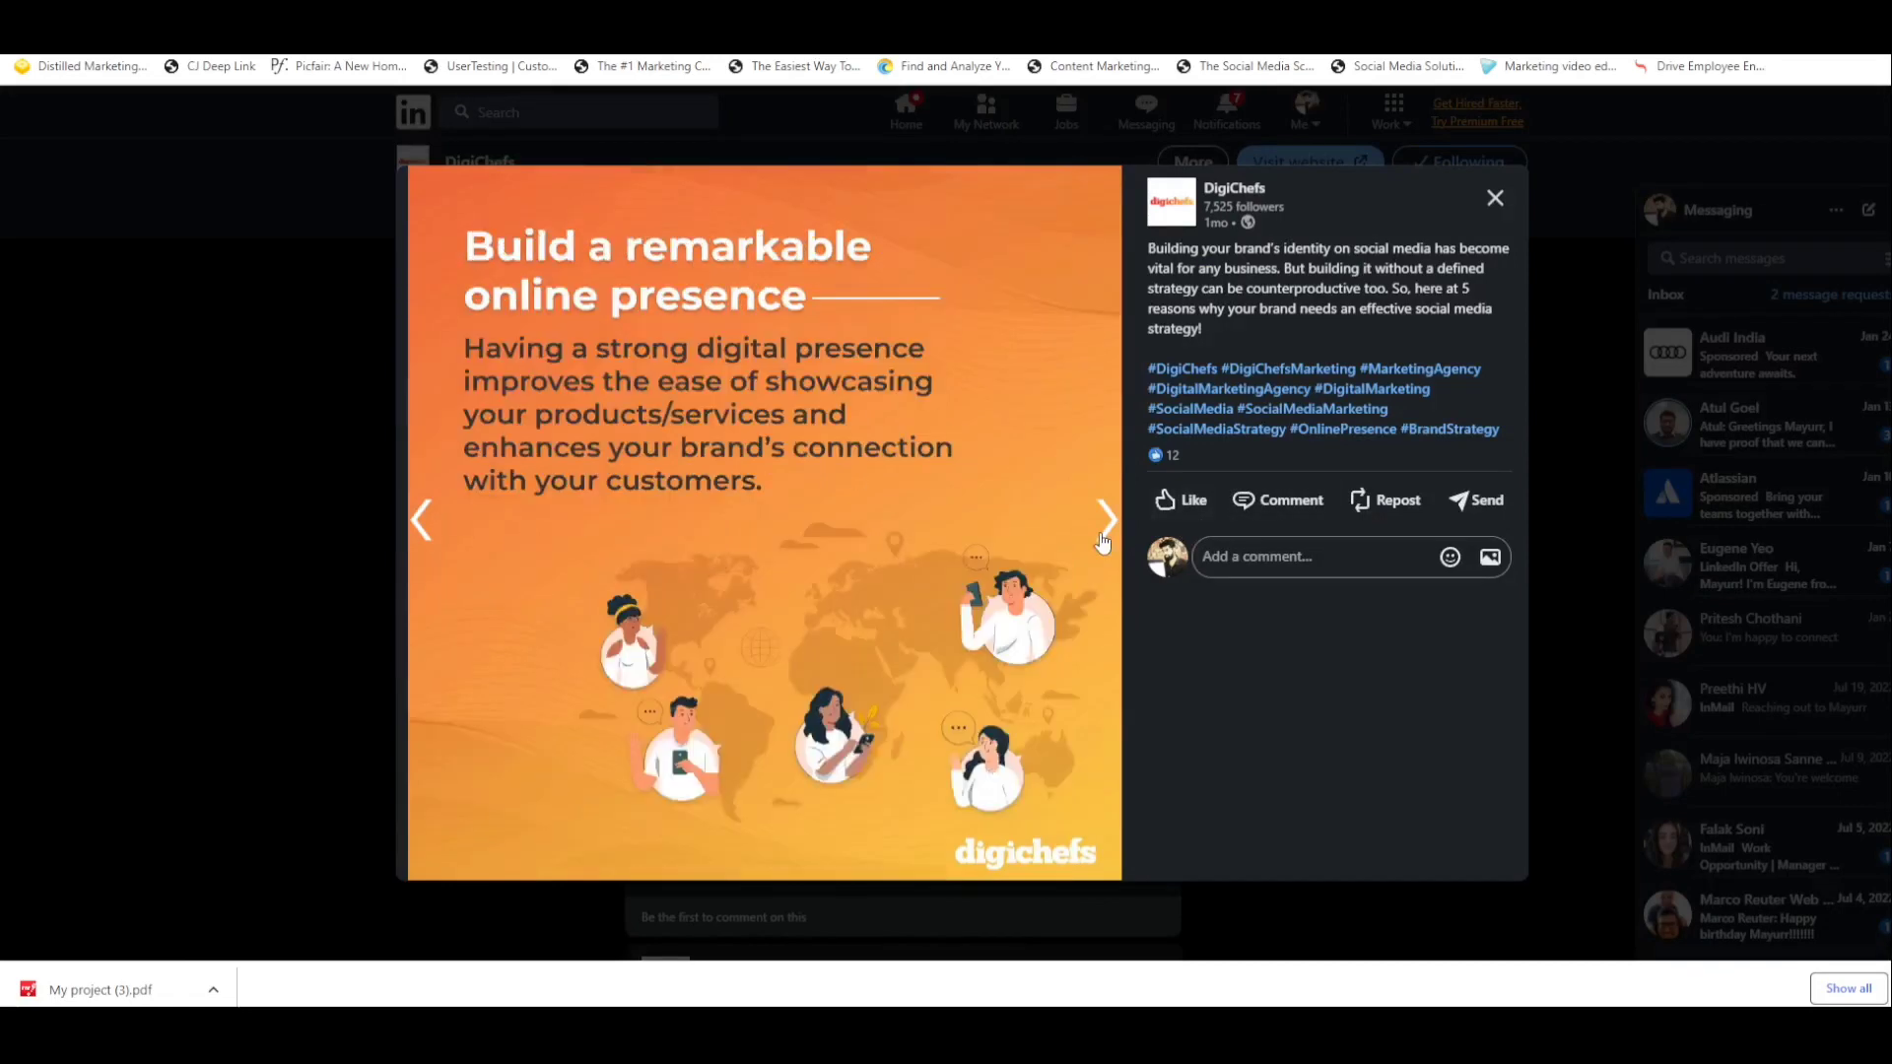
{"action": "key", "text": "Right"}
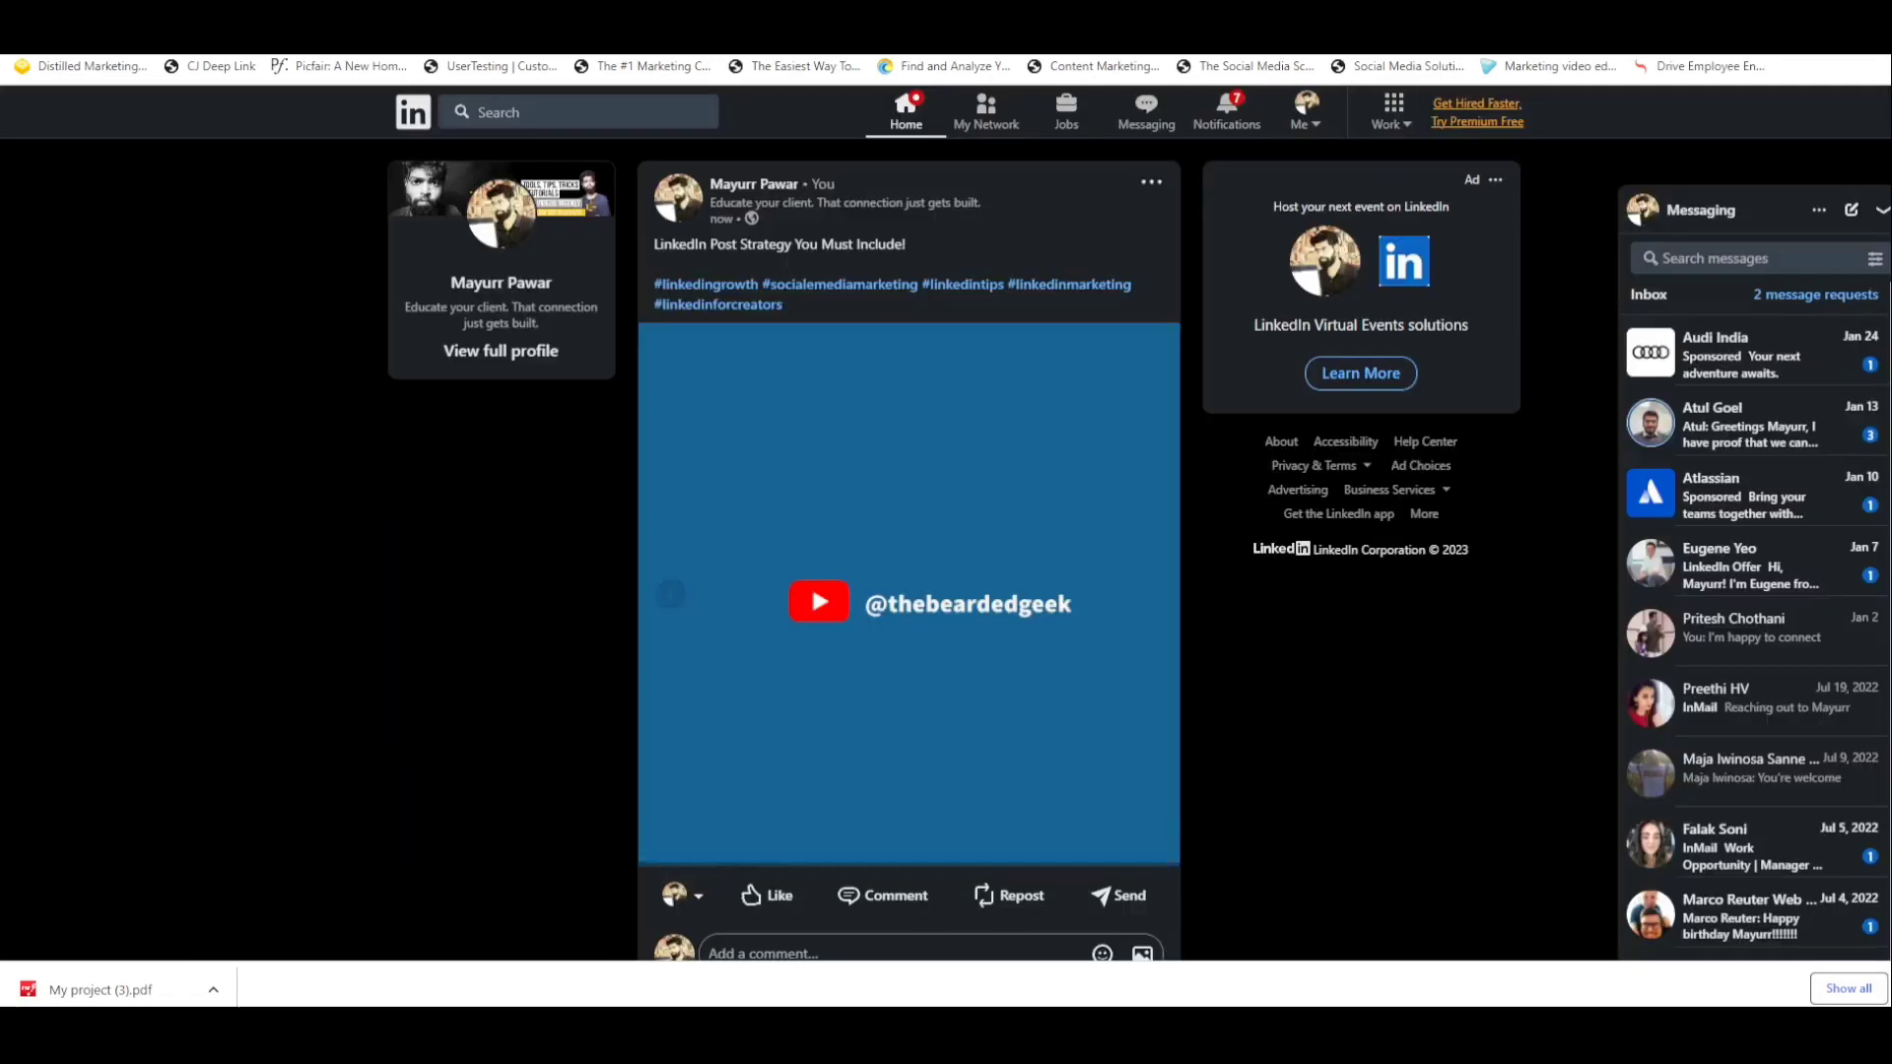